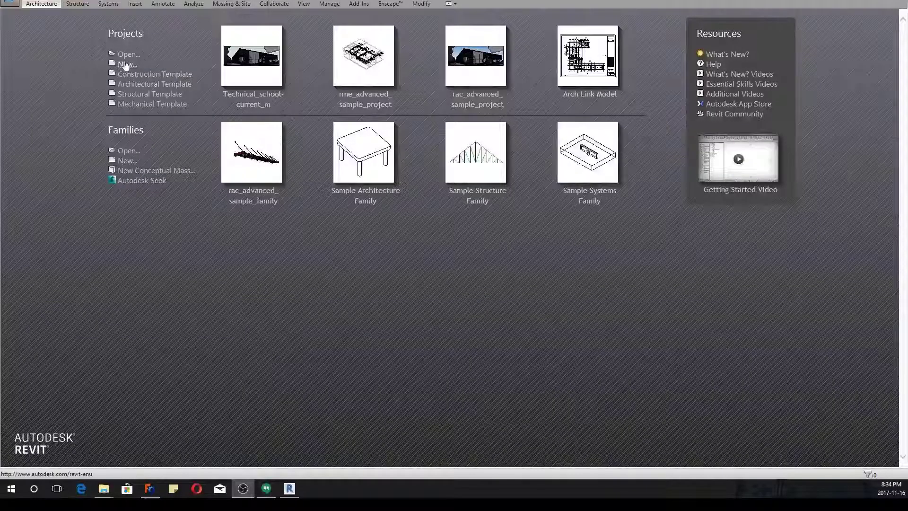
- Create a new project from the preselected template
click(125, 64)
click(428, 270)
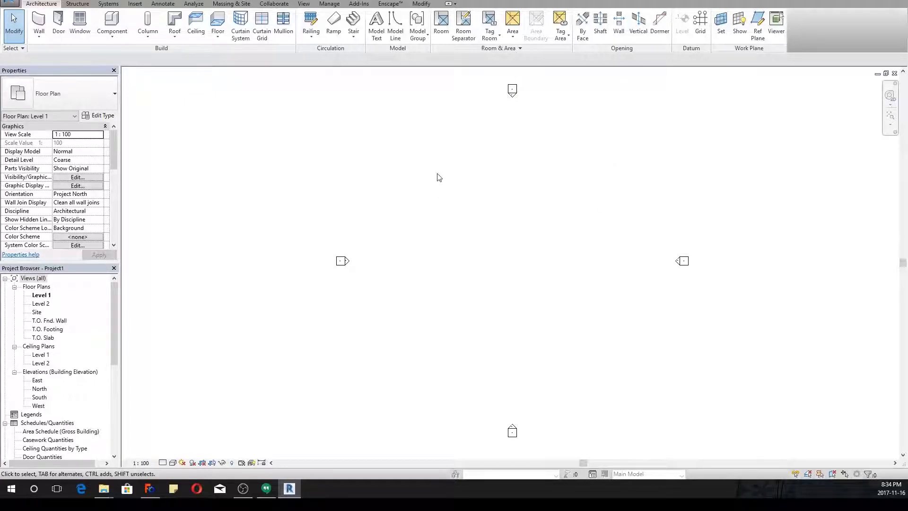
- Draw a rectangle of Generic - 200mm walls, about 9900 by 8400 mm between centerlines, in the middle of the Level 1 plan
click(39, 21)
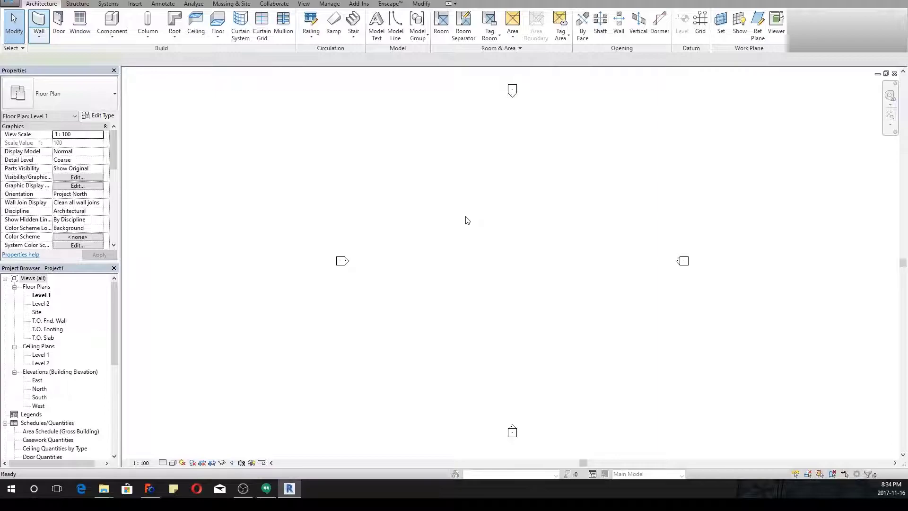
scroll(467, 215, up, 1)
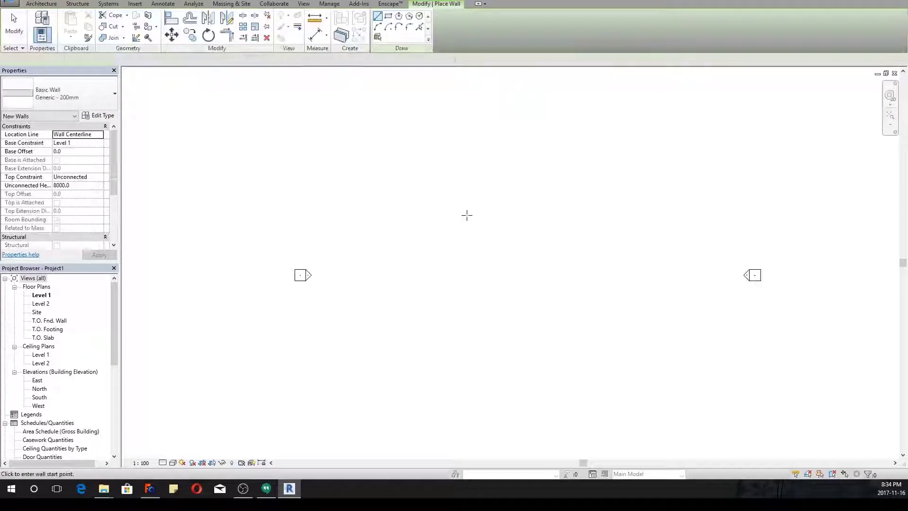
click(388, 16)
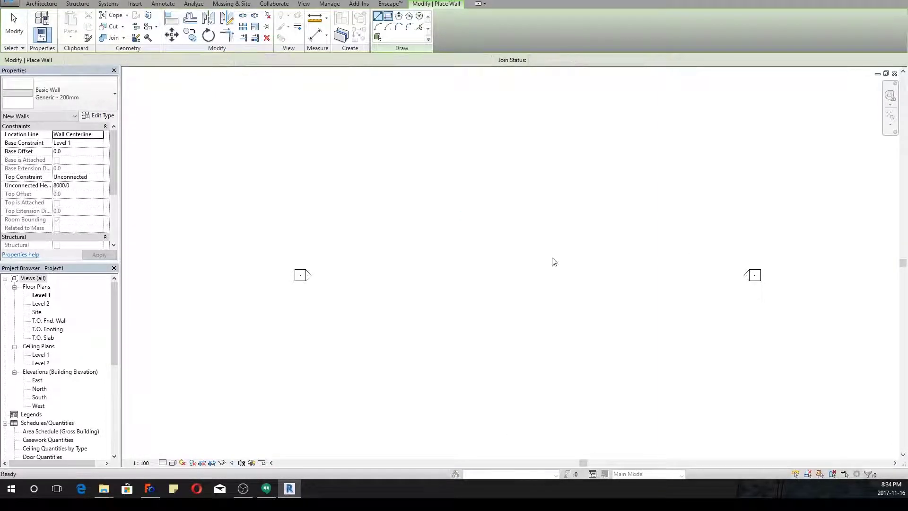
click(467, 194)
scroll(568, 293, up, 2)
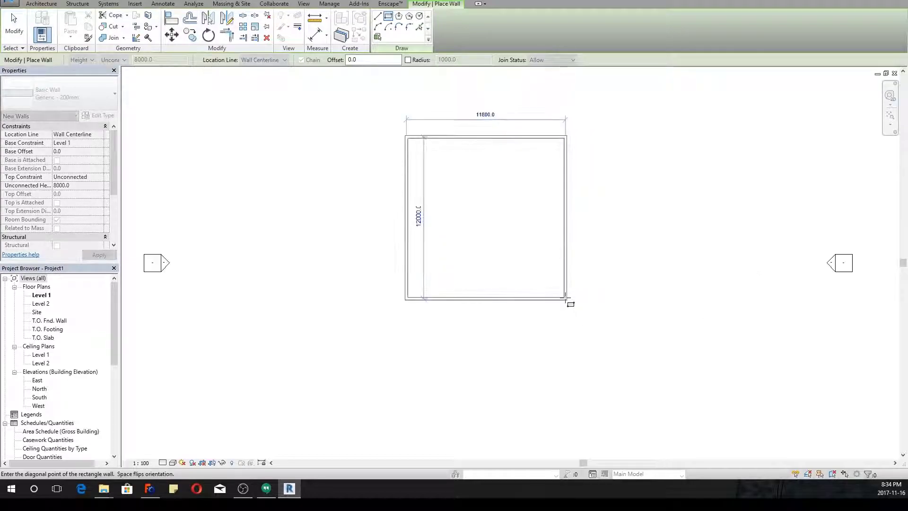
scroll(564, 298, up, 2)
middle_drag(553, 270, 537, 394)
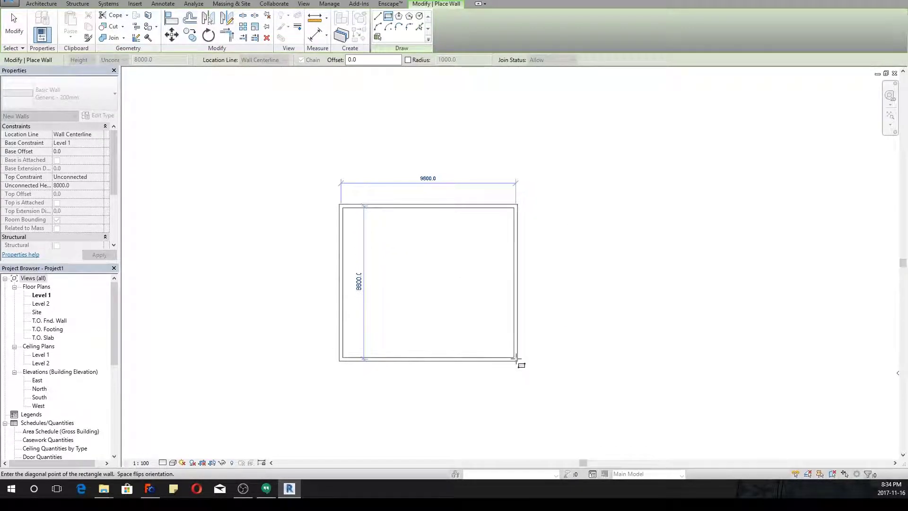
click(518, 357)
right_click(437, 173)
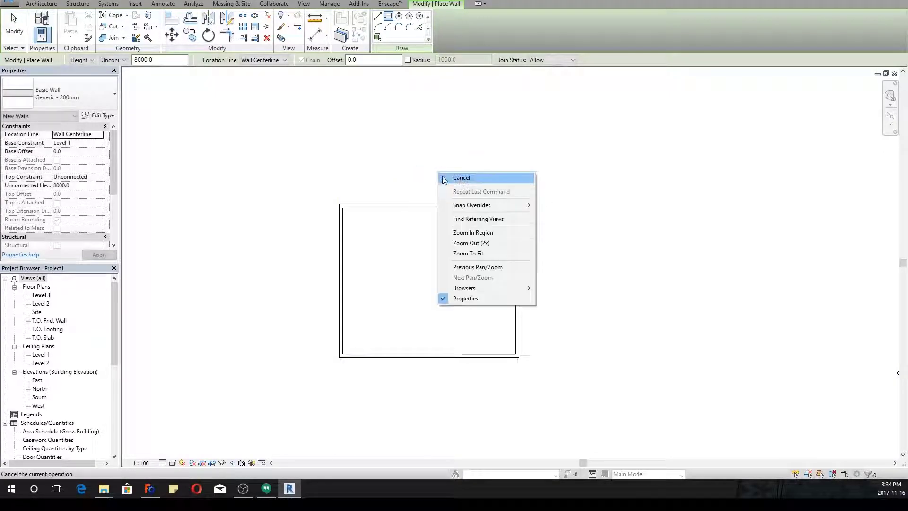
click(461, 177)
- Place a 0915 x 2134mm M_Single-Flush door in the upper wall, swinging outward, about 3700 mm from the right wall
click(434, 205)
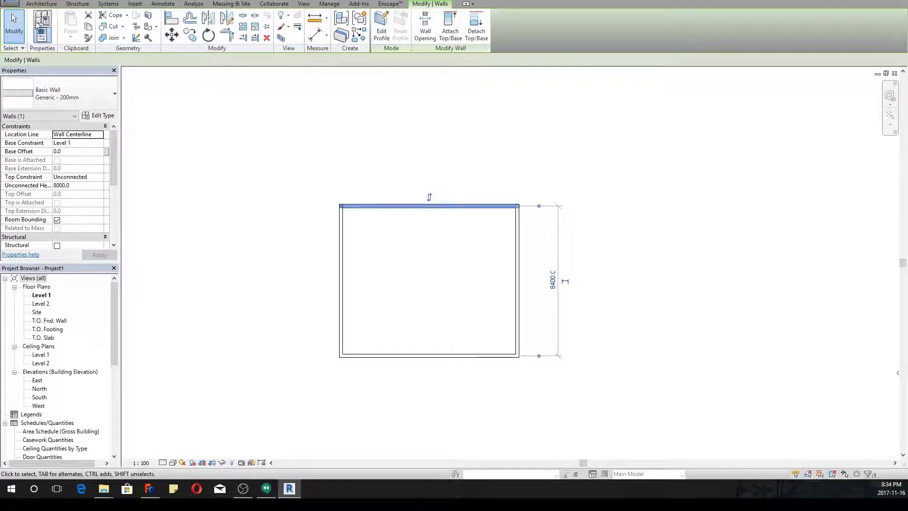
click(41, 3)
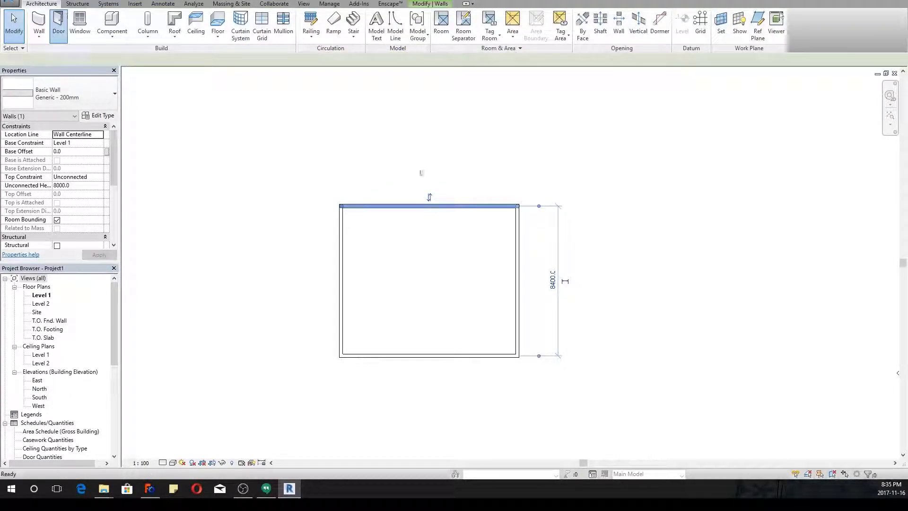
click(65, 19)
click(454, 195)
right_click(487, 178)
click(490, 182)
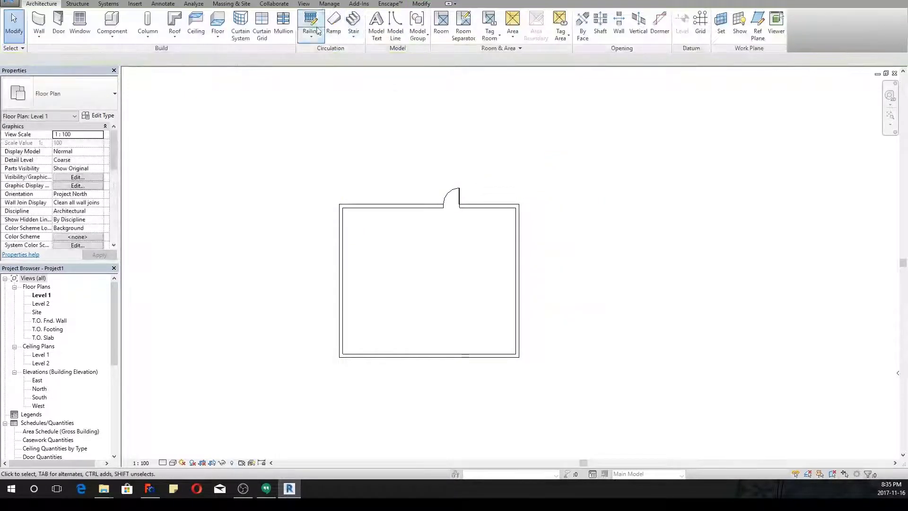
- Add an aligned dimension inside the room for its overall width, measured between the outer wall faces
click(455, 196)
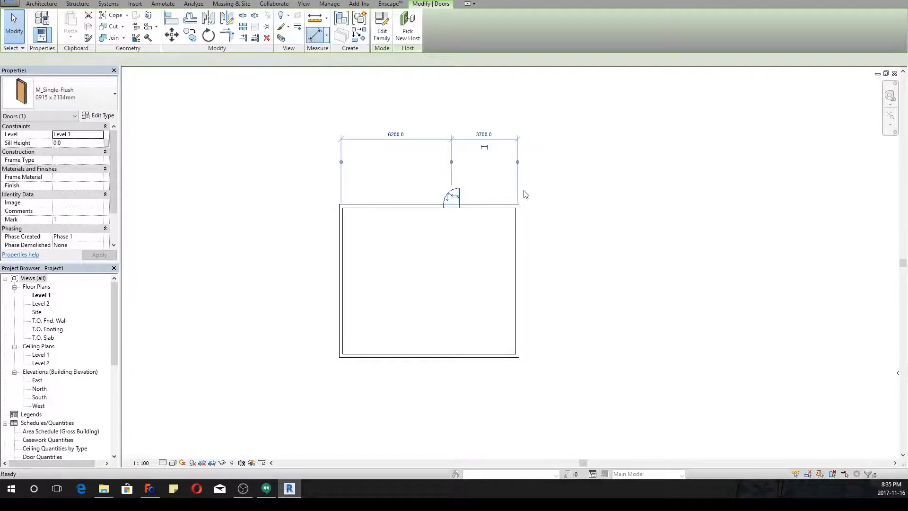
click(313, 34)
click(100, 61)
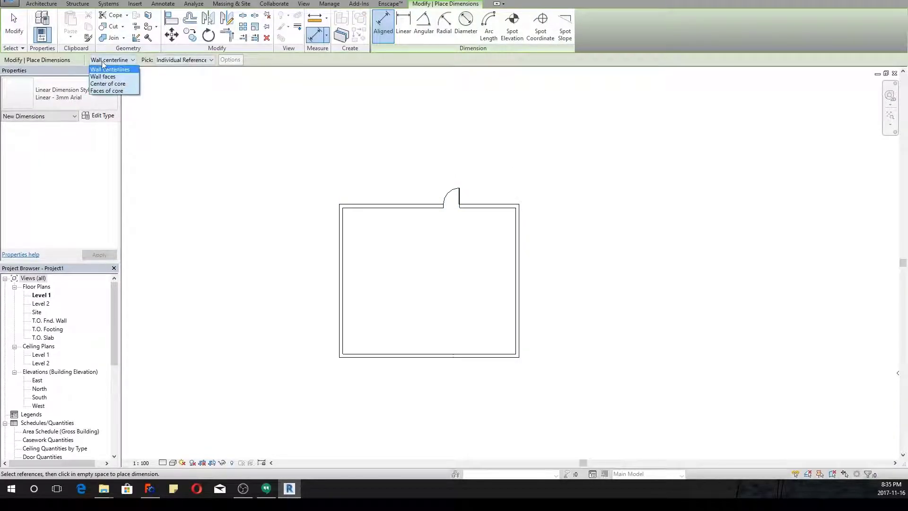
click(104, 77)
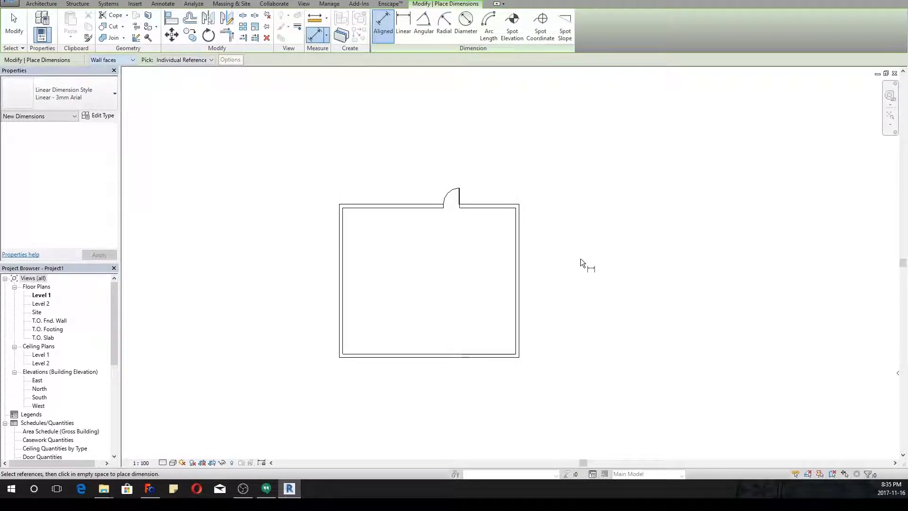
scroll(518, 223, up, 3)
click(519, 222)
scroll(519, 222, down, 2)
scroll(291, 235, up, 2)
click(277, 230)
click(408, 232)
right_click(370, 163)
click(381, 165)
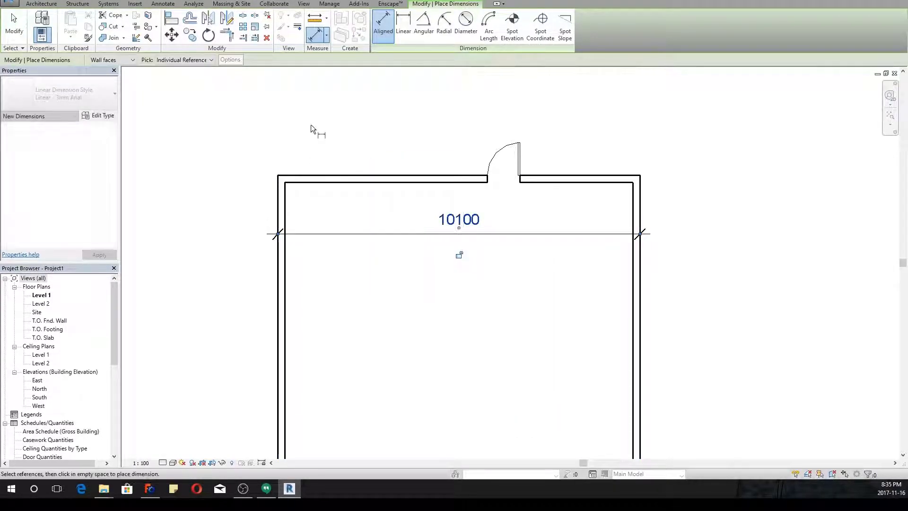
- Add an aligned dimension left of the room between the outer faces of the upper and lower walls
click(299, 174)
scroll(331, 184, down, 3)
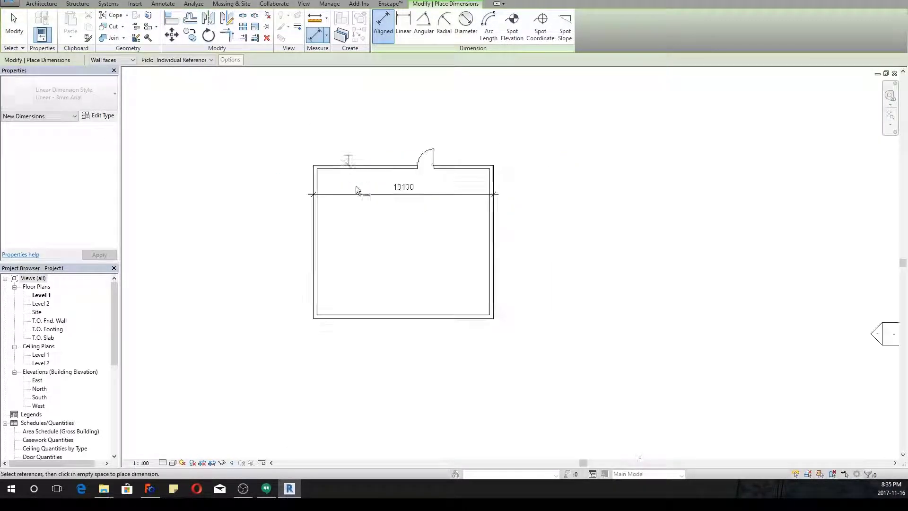
click(371, 318)
click(289, 268)
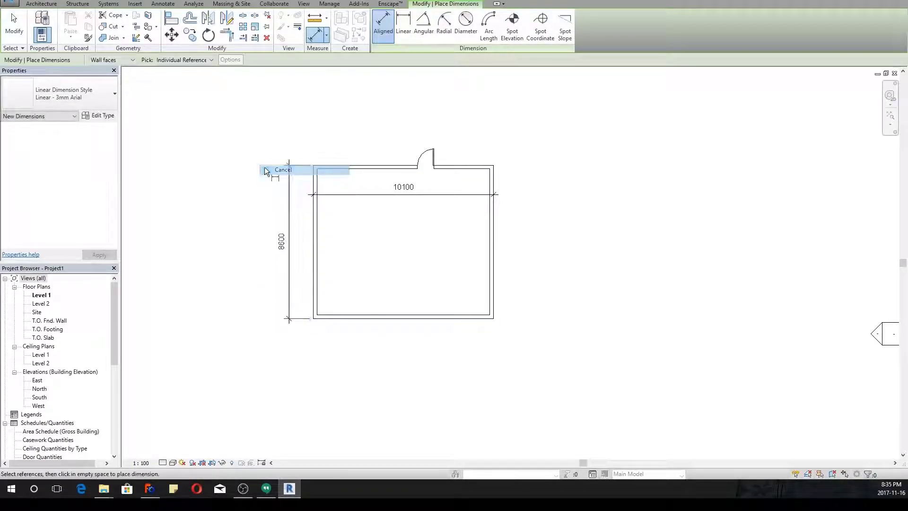
right_click(264, 171)
click(279, 175)
key(Escape)
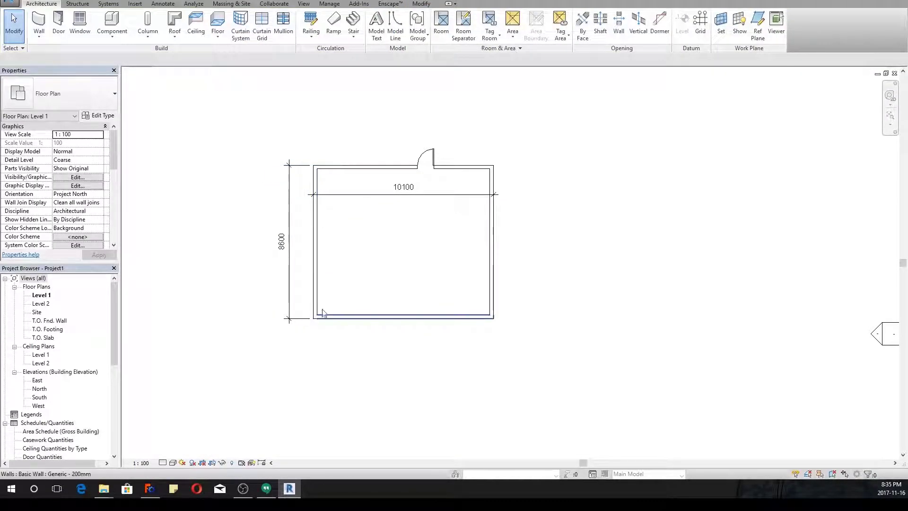
- Set the centerline distance between the lower and upper walls to 2000 mm by moving the lower wall
click(321, 316)
scroll(282, 246, up, 3)
click(265, 239)
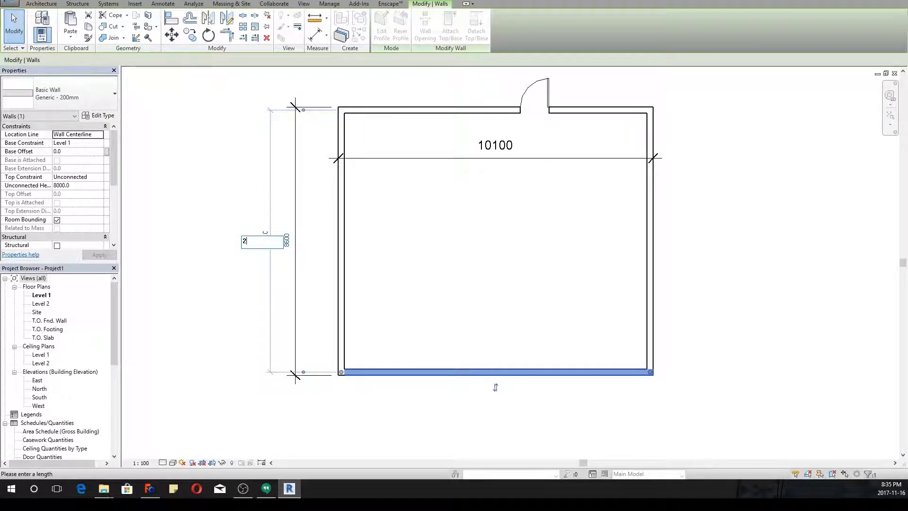
text(00)
key(Return)
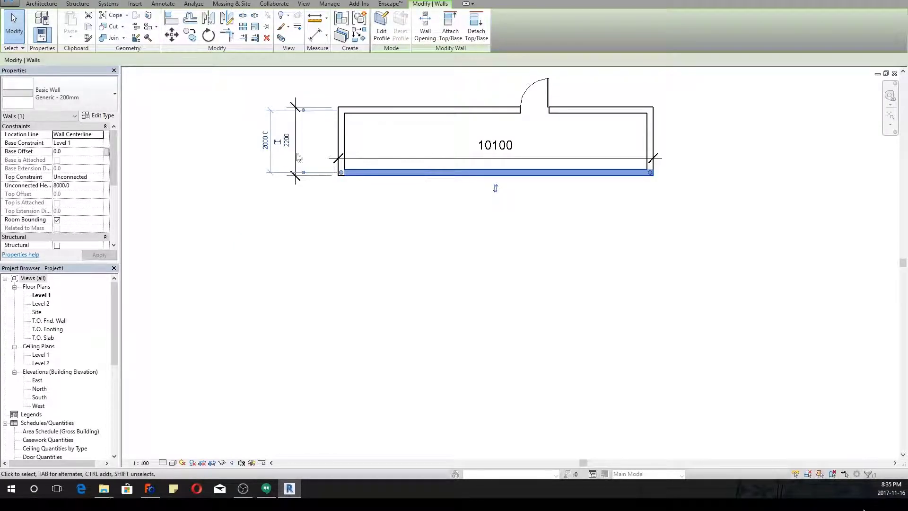
- Set the centerline distance between the lower and upper walls to 5000 mm by moving the lower wall
click(264, 141)
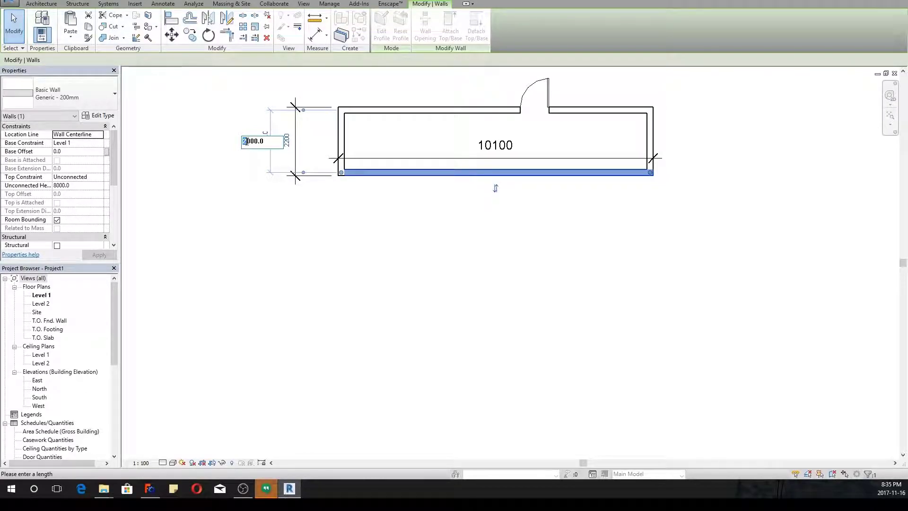
text(5)
key(Return)
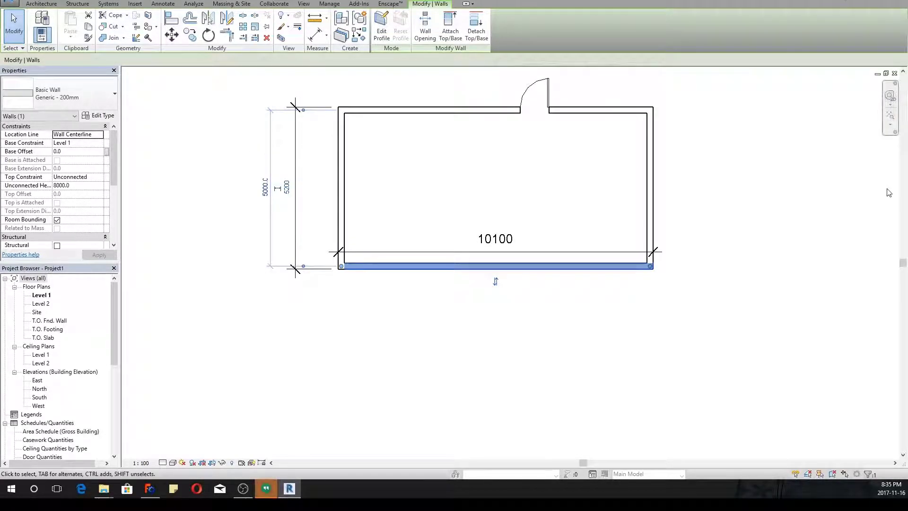
click(881, 197)
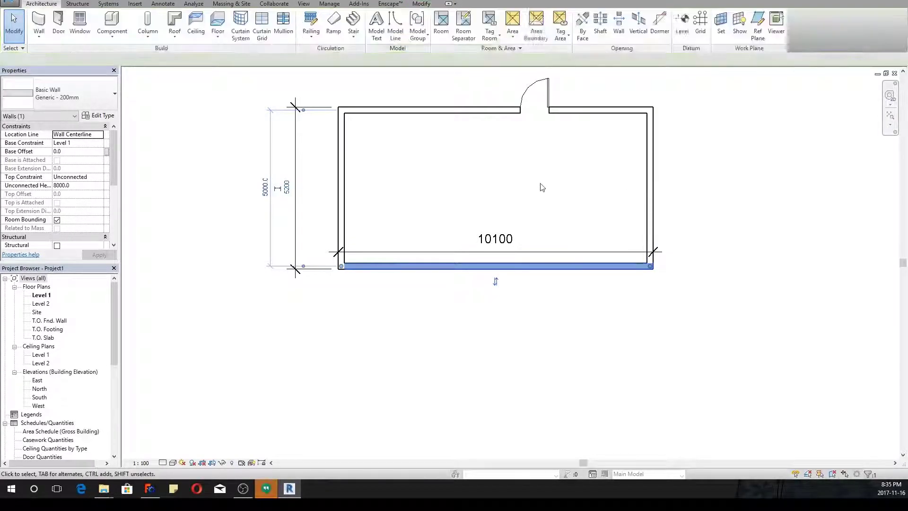
- Add a second overall width dimension below the room, between the outer faces of the left and right walls
click(341, 203)
key(d)
key(i)
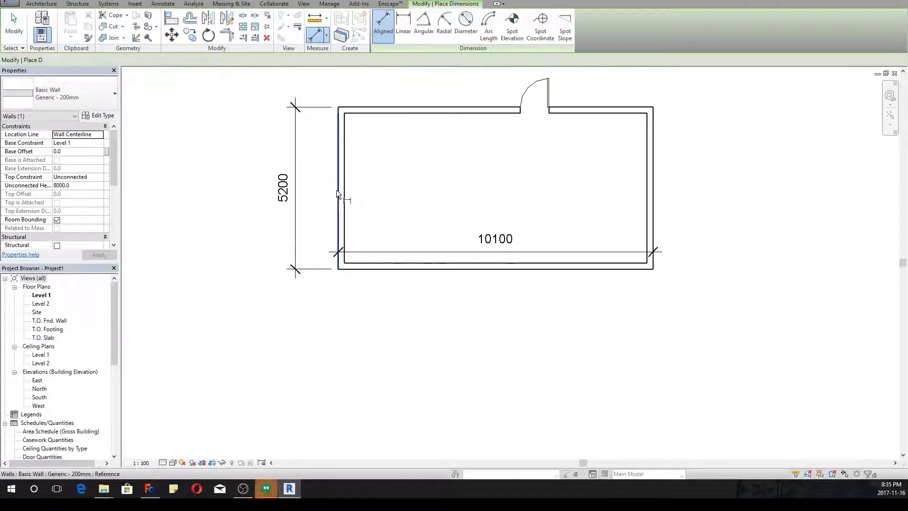
click(336, 190)
click(654, 194)
click(591, 337)
right_click(530, 300)
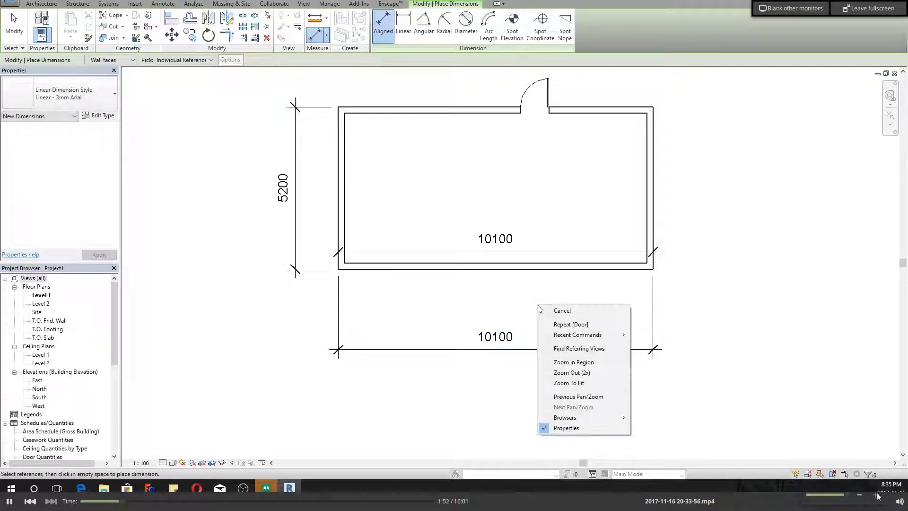
click(539, 304)
- Set the room's overall outer width to 5000 mm by moving the right wall, deleting the door that no longer fits
click(650, 189)
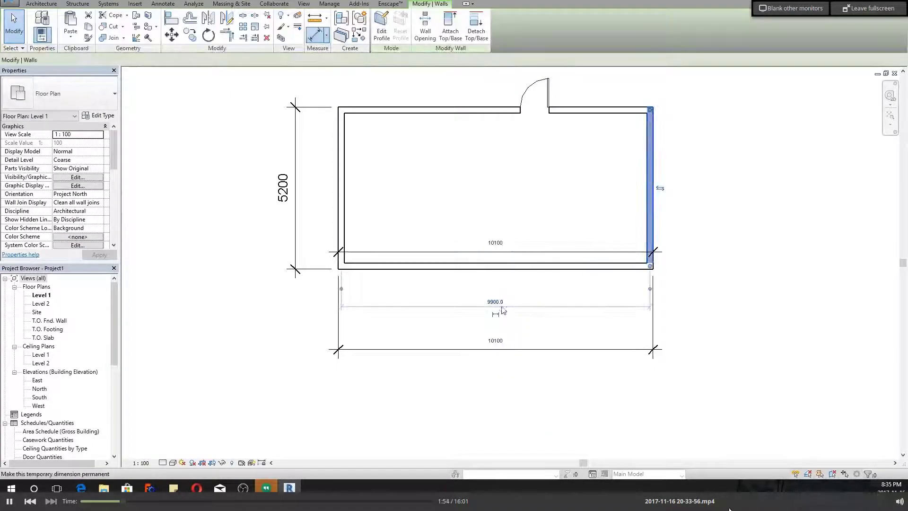
click(494, 337)
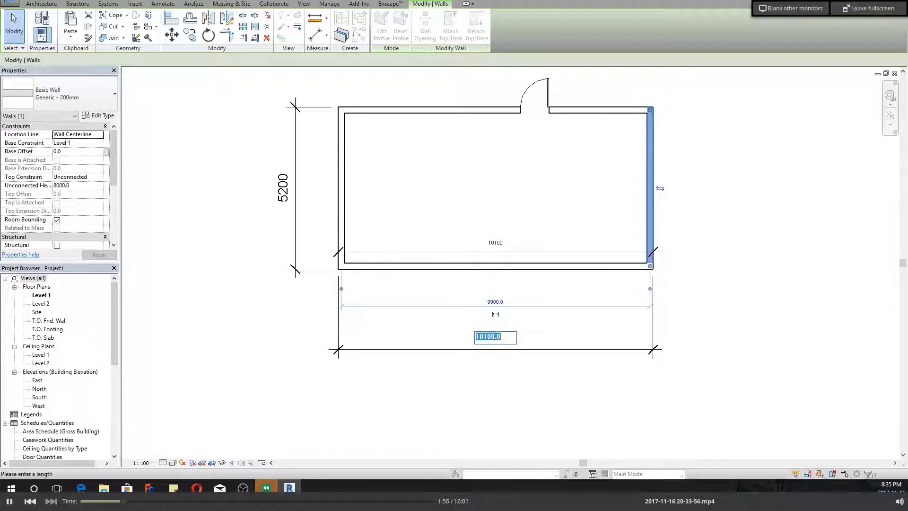
text(5000)
key(Return)
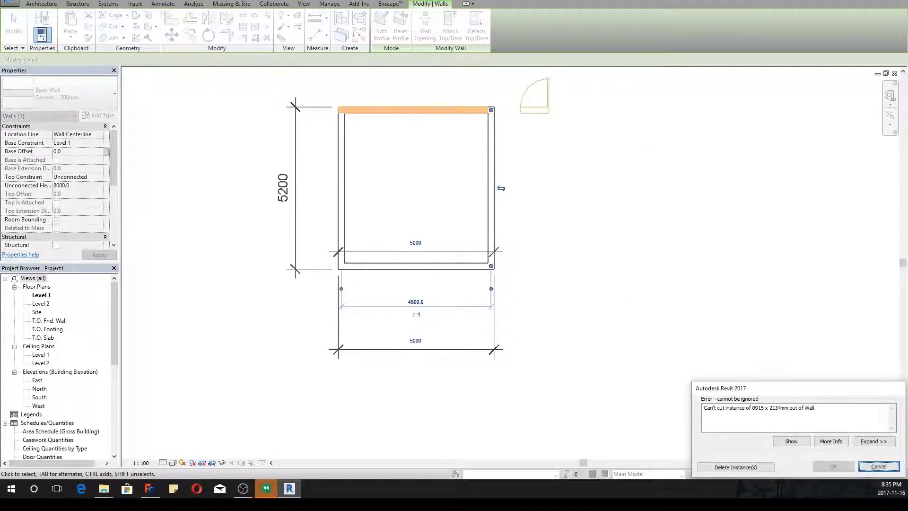
click(735, 467)
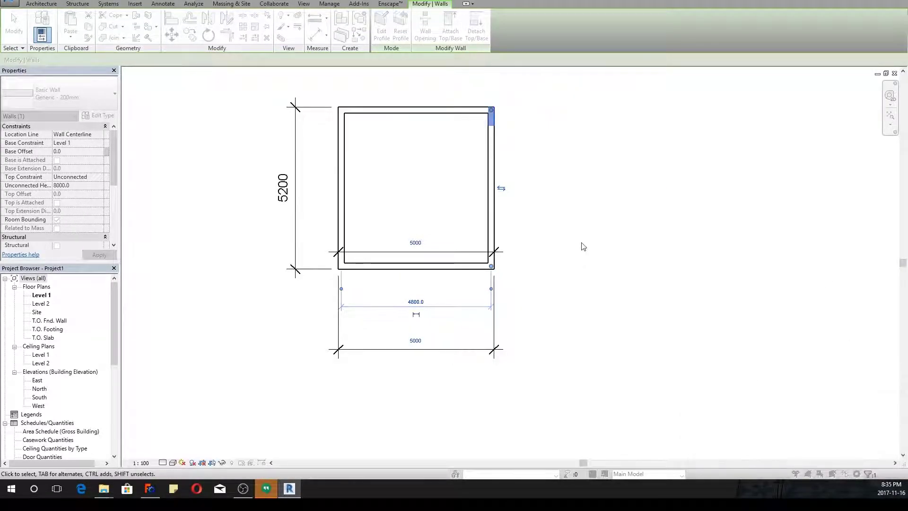
click(611, 245)
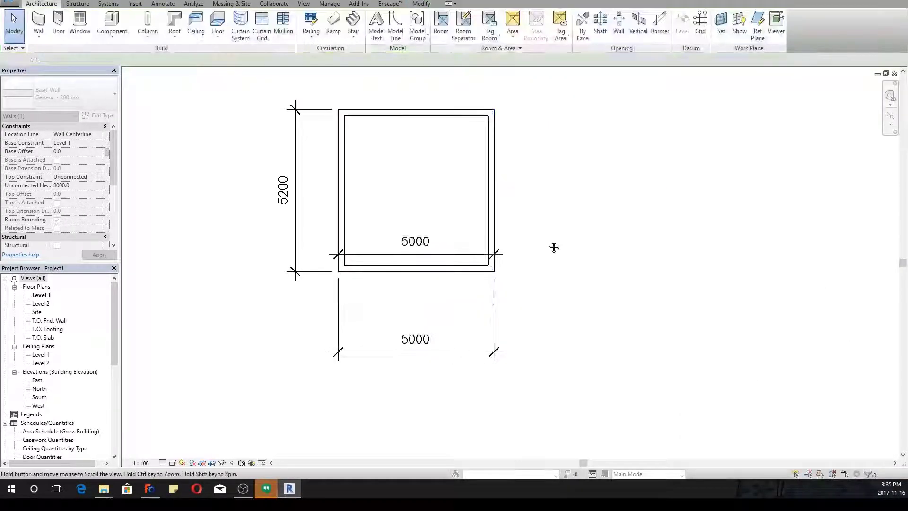
- Set the room's overall outer width to 6000 mm by moving the right wall
click(470, 423)
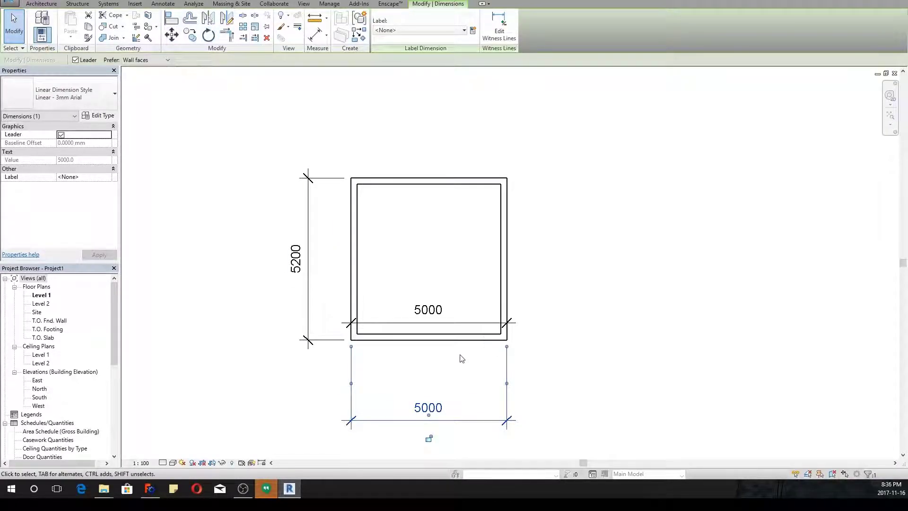
click(503, 286)
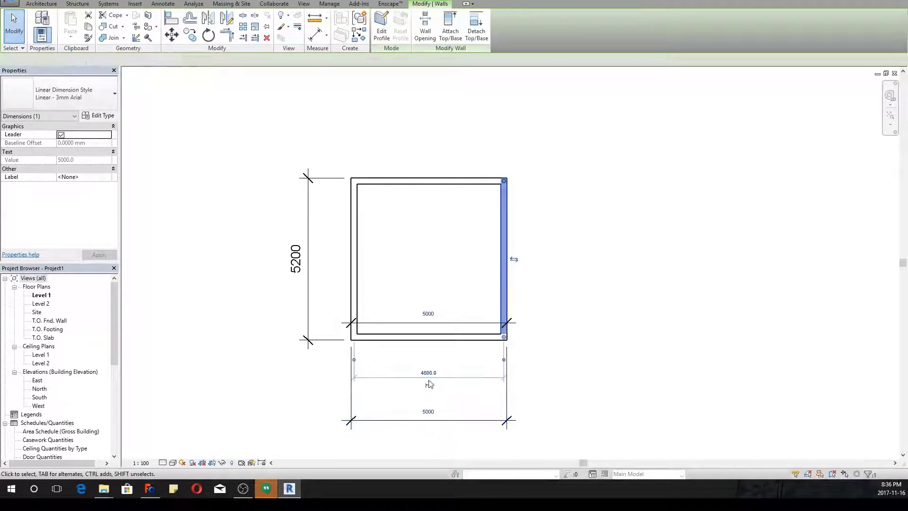
click(415, 408)
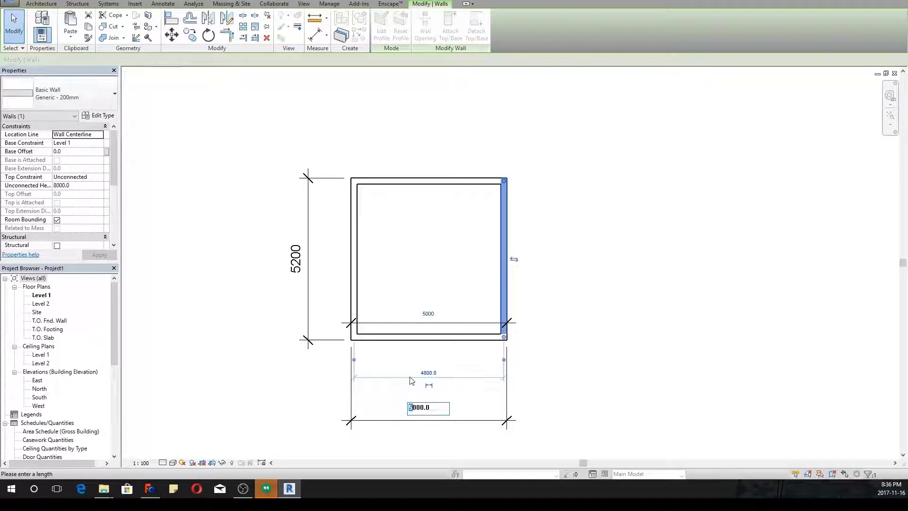
text(6)
key(Return)
key(Escape)
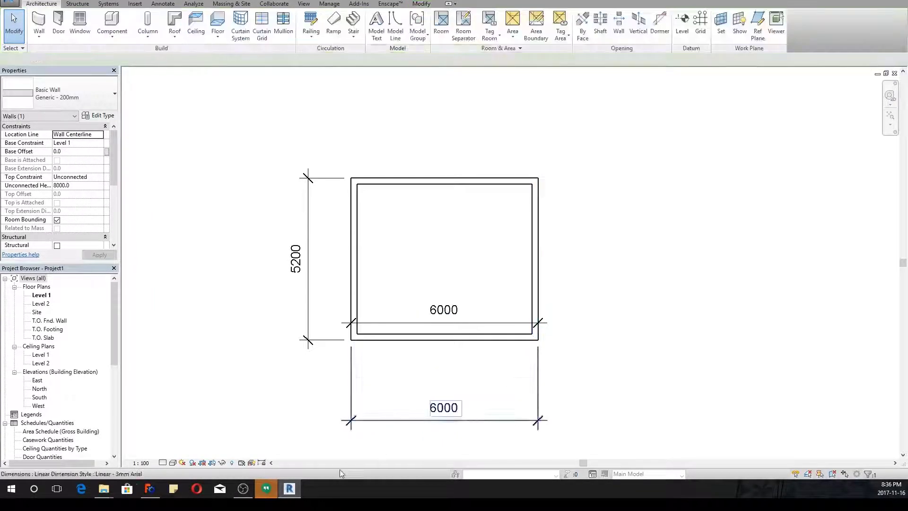
- Move the width dimension below the room closer to the lower wall
click(396, 421)
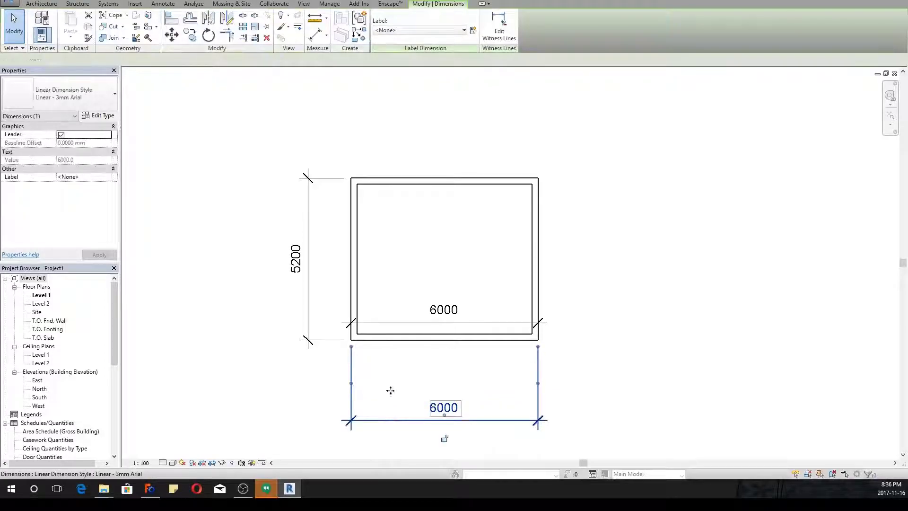
drag(396, 420, 395, 377)
click(682, 225)
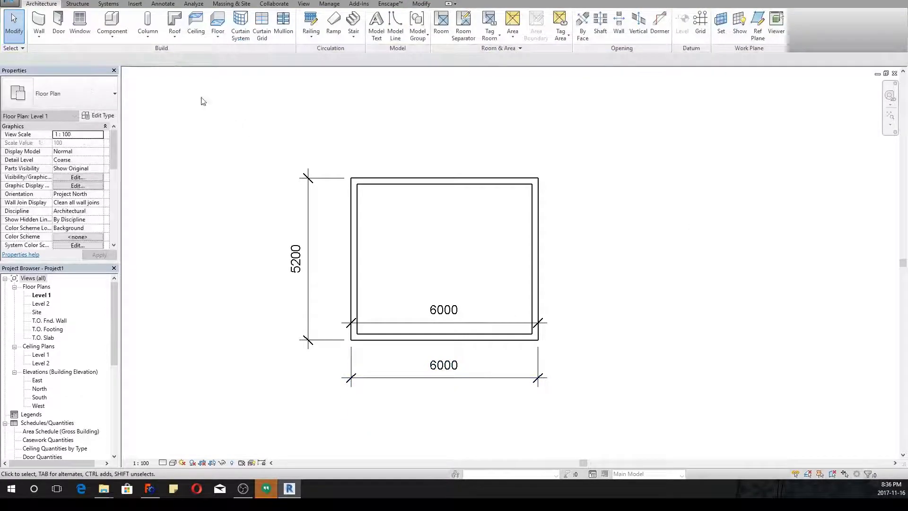
- Place two M_Single-Flush 0915 x 2134mm doors, one near the lower wall's right end and one near the upper wall's left end
click(59, 21)
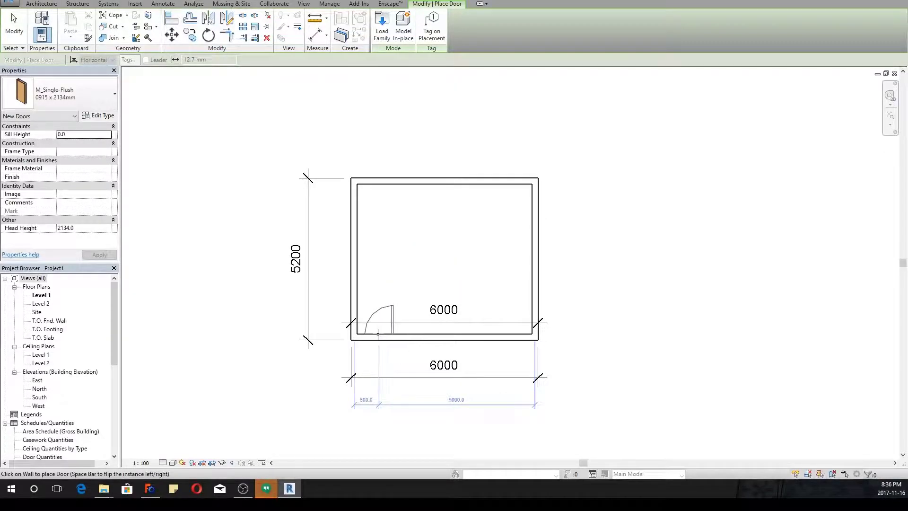
click(512, 332)
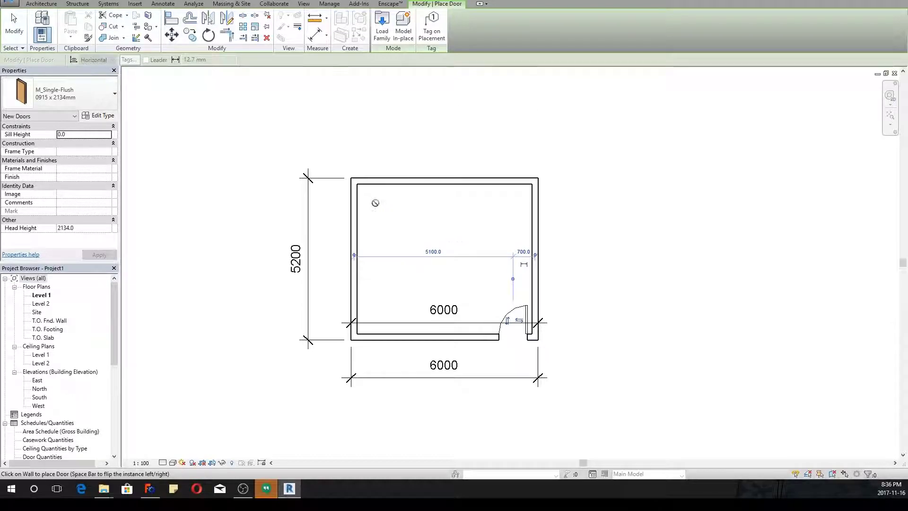
click(377, 182)
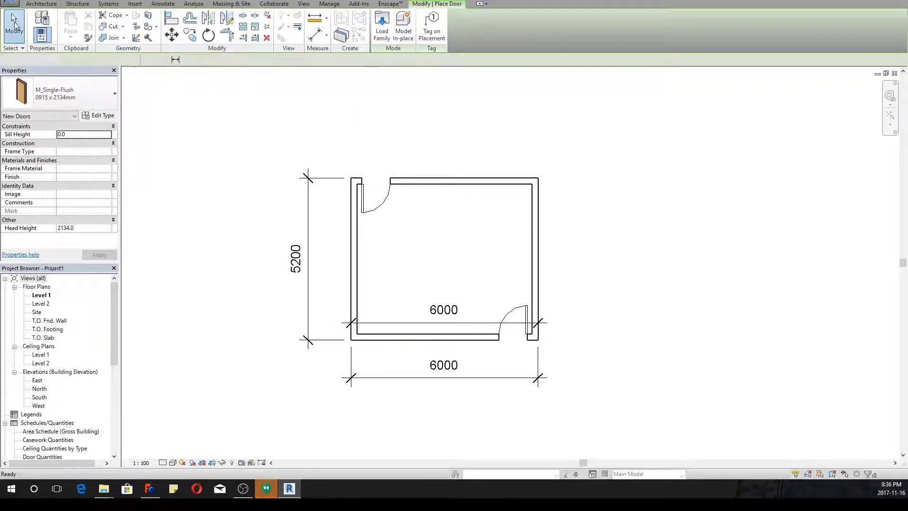
- Place four M_Fixed 0915 x 1830mm windows, two in the lower wall left of the door and two in the left wall
click(35, 4)
key(w)
key(n)
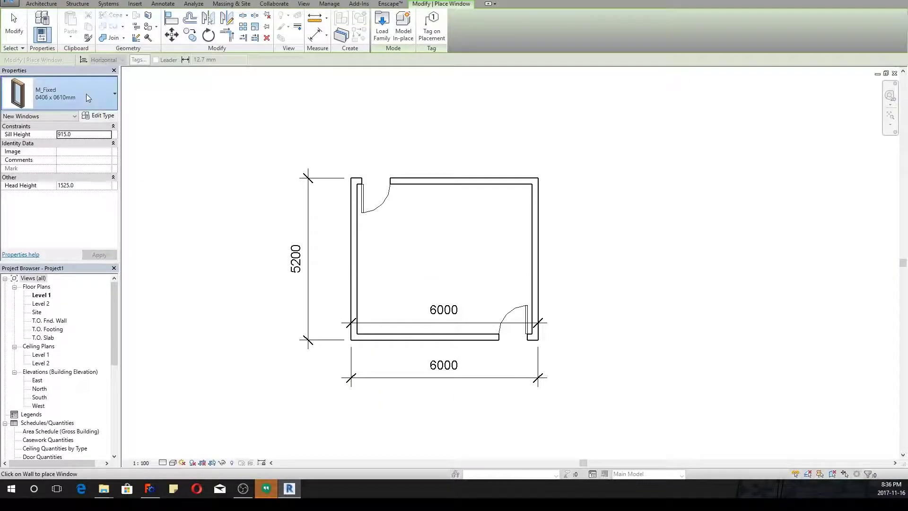
click(86, 93)
click(39, 241)
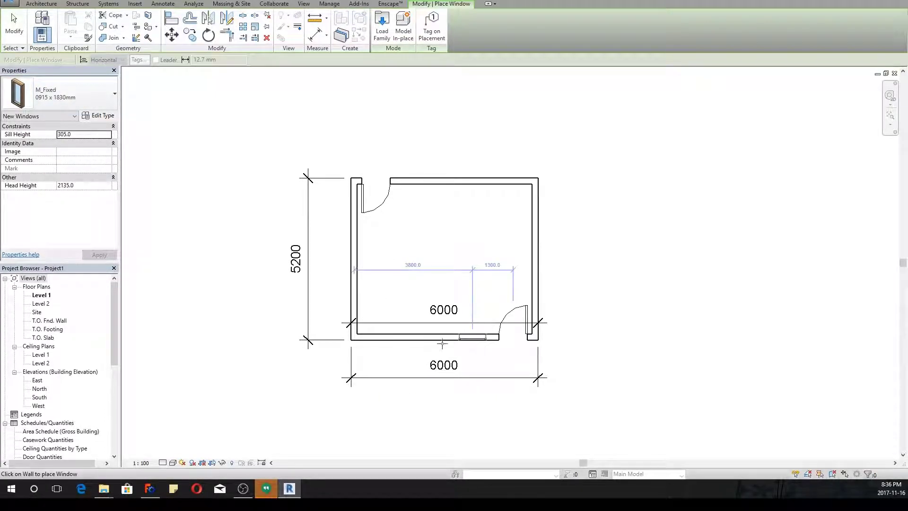
click(472, 343)
click(433, 339)
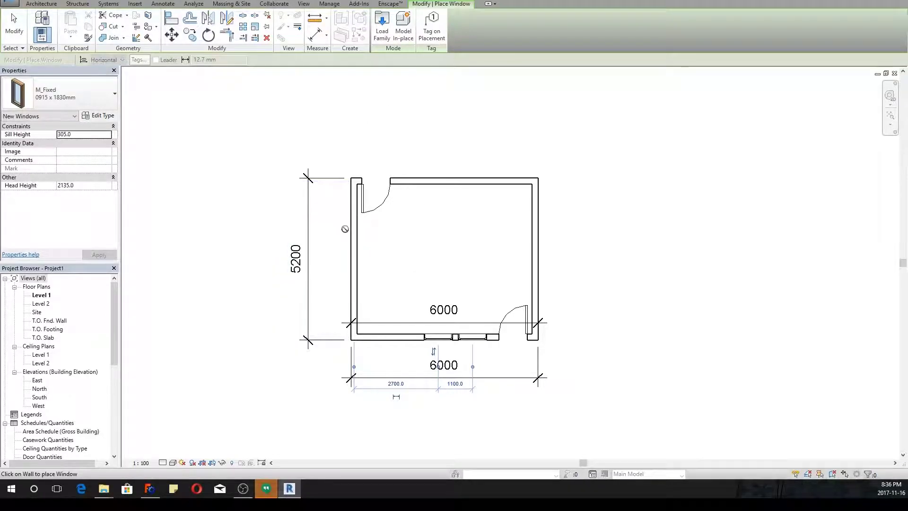
click(353, 244)
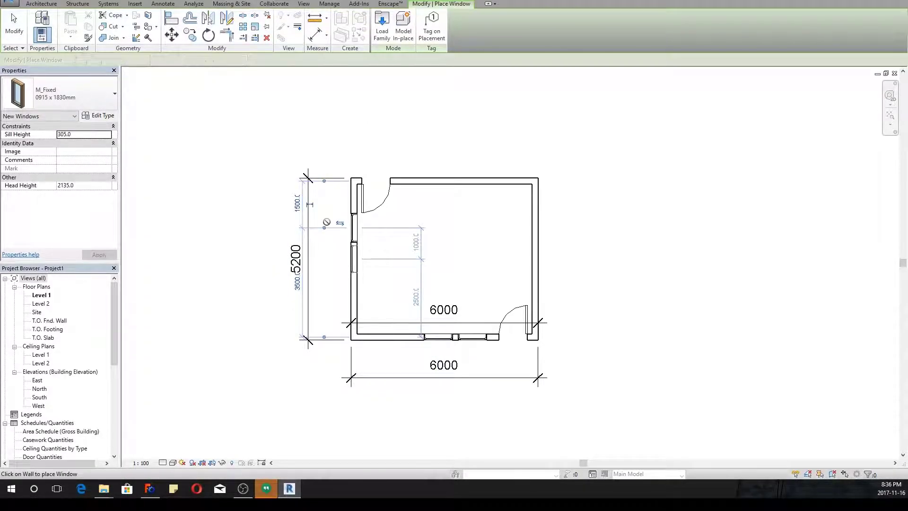
click(14, 24)
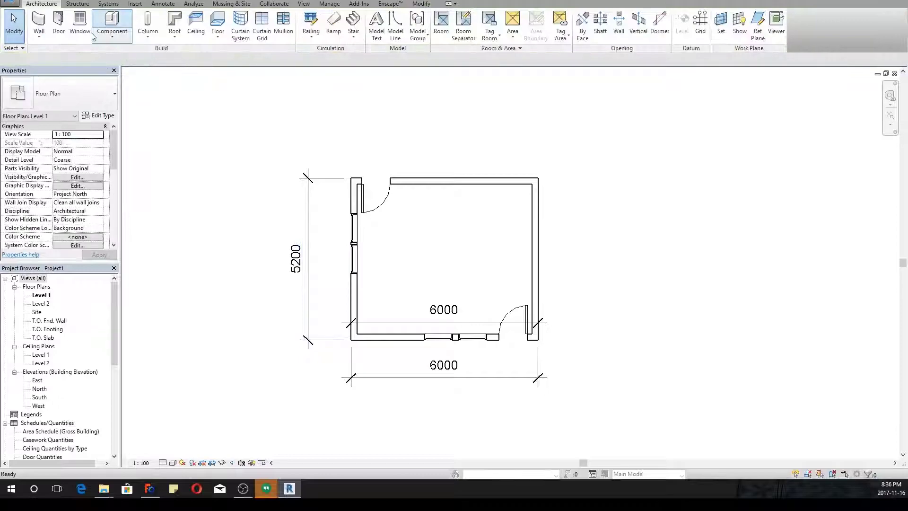
- Draw a Curtain Wall about 3900 mm long along the centerline of the room's right wall, stopping short of both corners
click(283, 20)
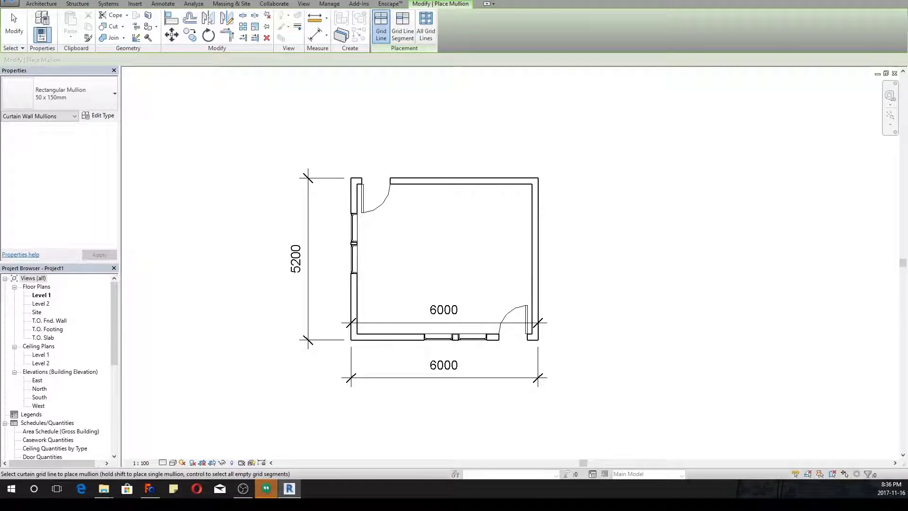
click(14, 23)
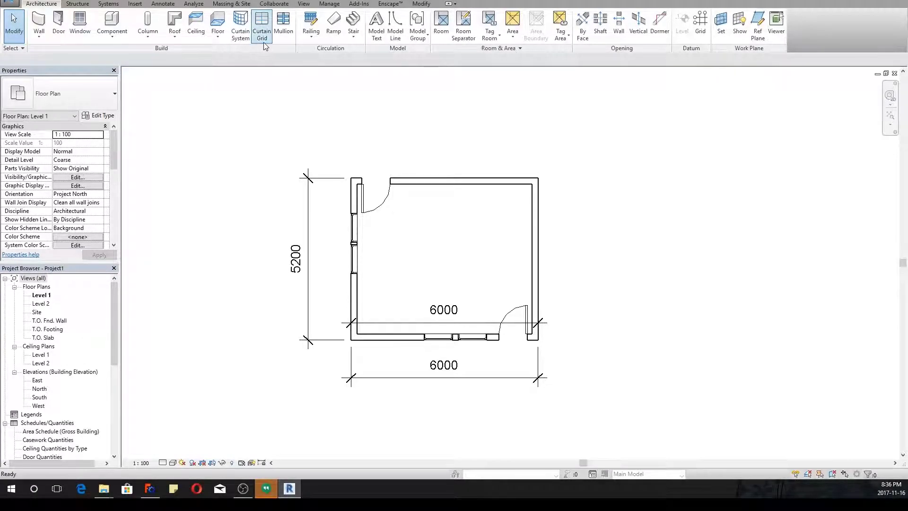
click(40, 39)
click(33, 60)
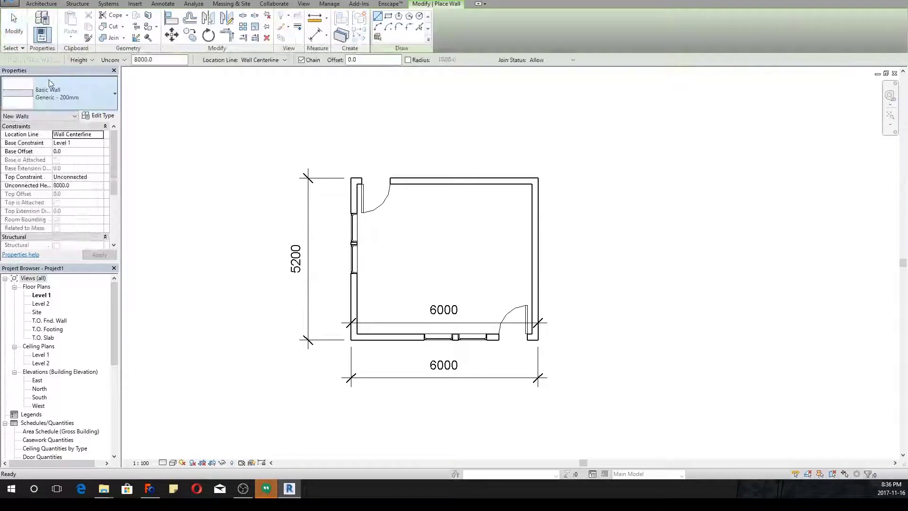
click(49, 82)
scroll(69, 230, down, 5)
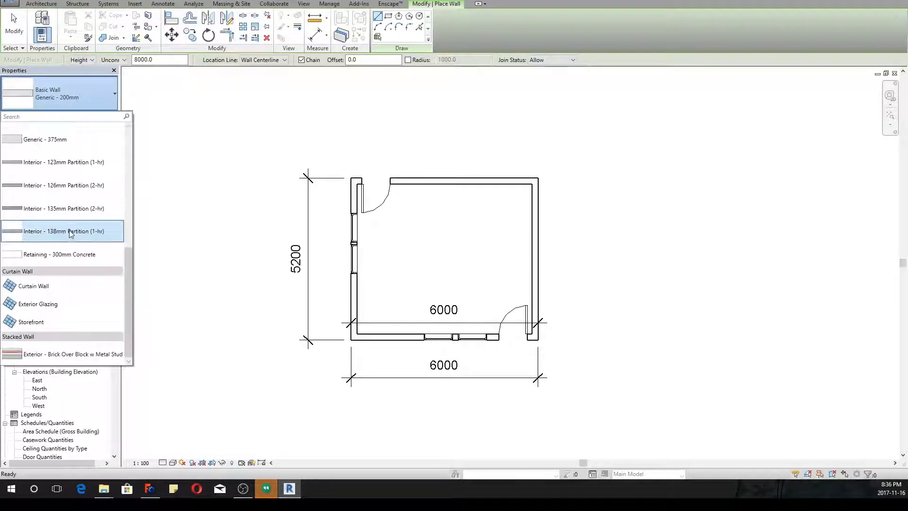
click(59, 291)
click(535, 193)
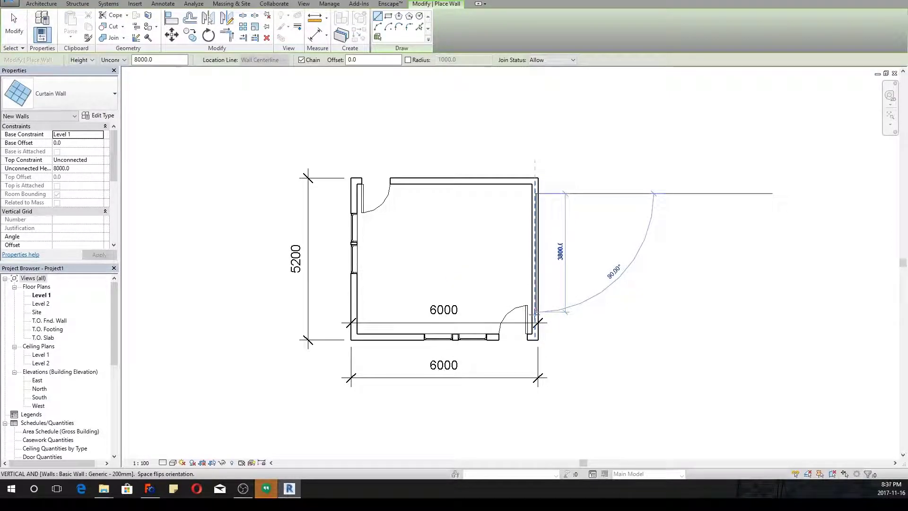
click(535, 313)
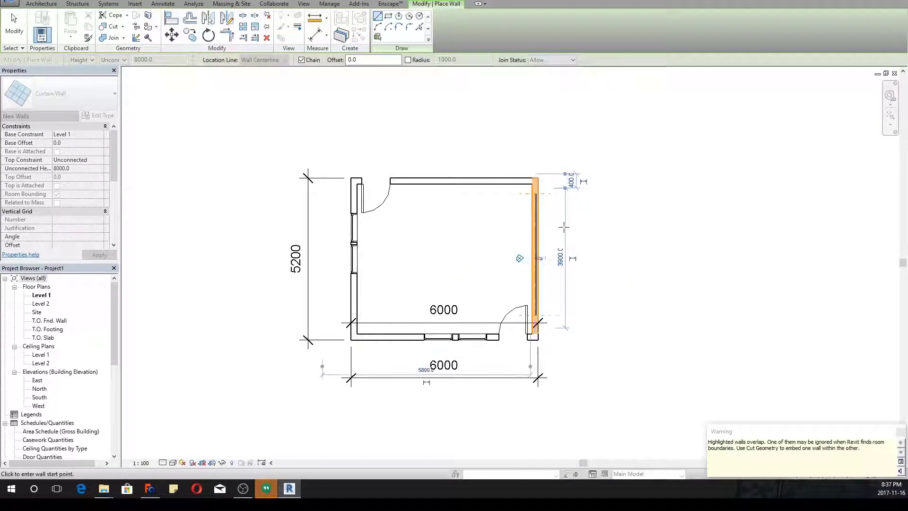
scroll(564, 225, up, 3)
right_click(563, 204)
click(582, 210)
right_click(567, 204)
click(582, 211)
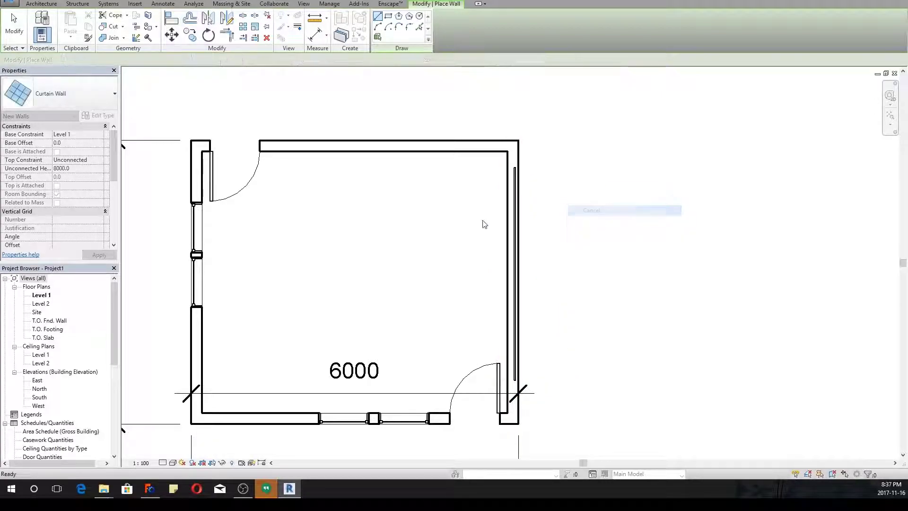
- Turn on Automatically Embed in the Curtain Wall type so it cuts into the right wall
click(514, 222)
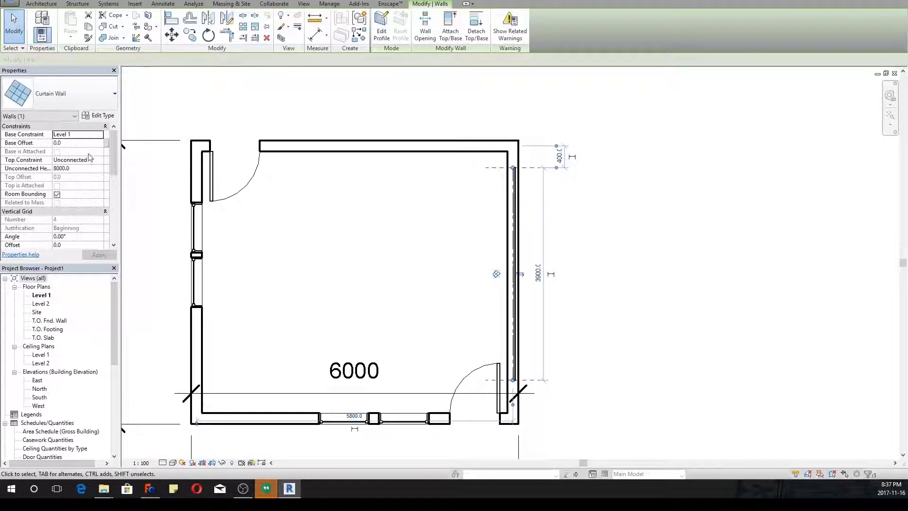
click(102, 117)
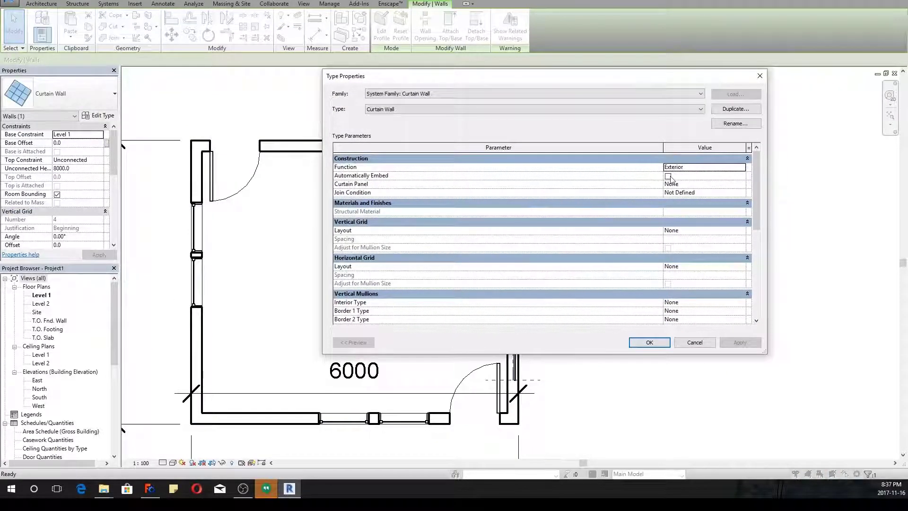
click(649, 343)
scroll(517, 191, up, 2)
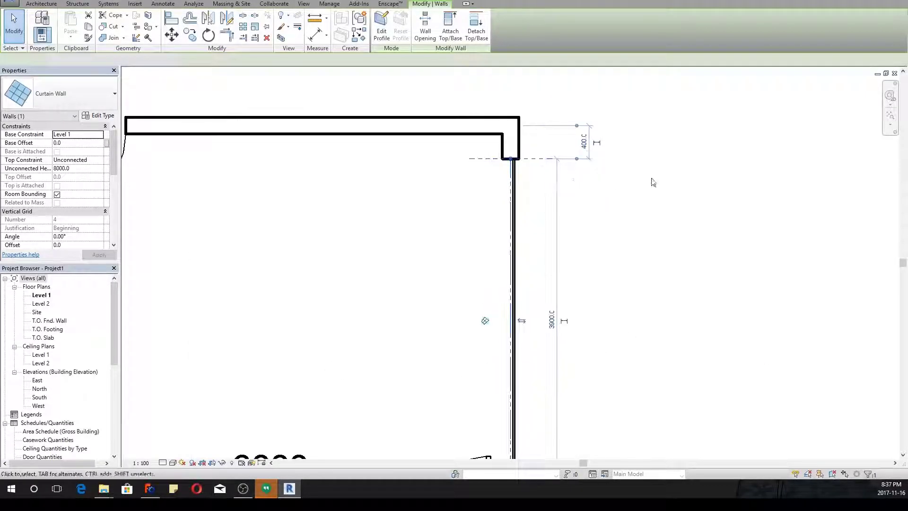
click(658, 183)
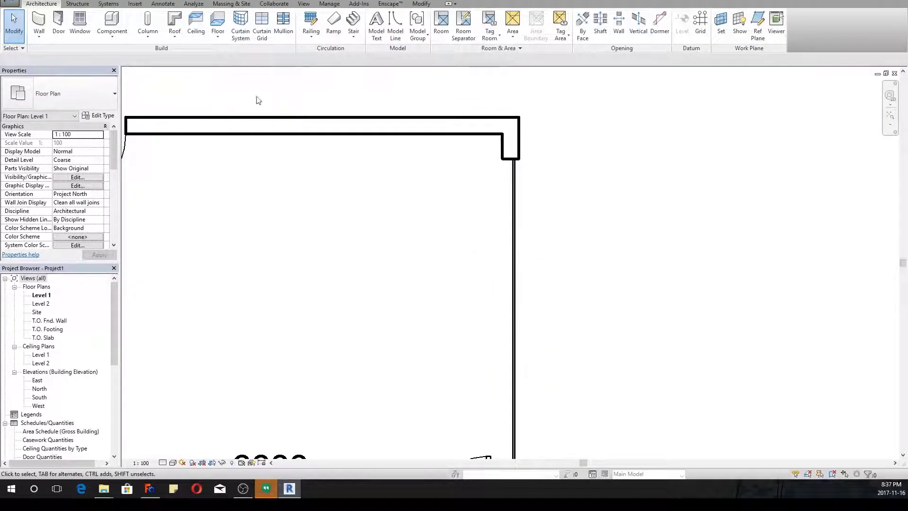
- Open the default 3D view to check the room with its doors, windows and curtain wall
scroll(244, 100, down, 2)
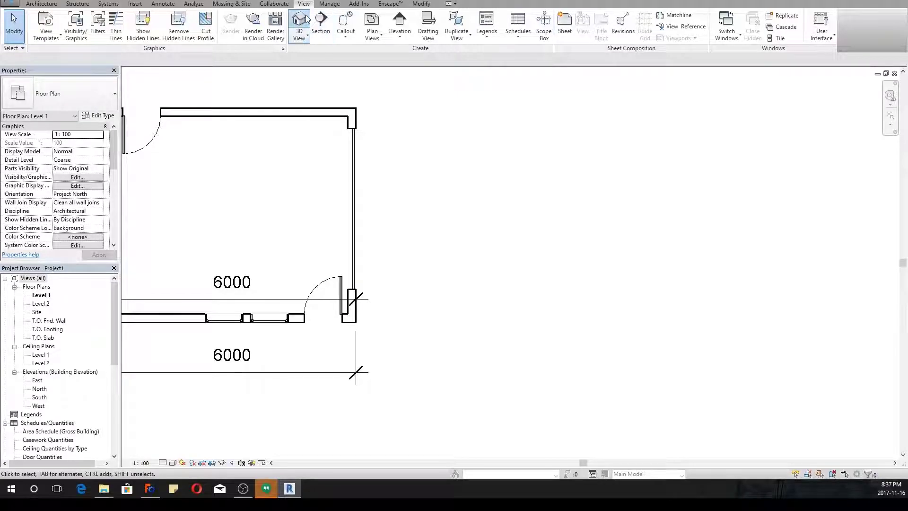
click(302, 21)
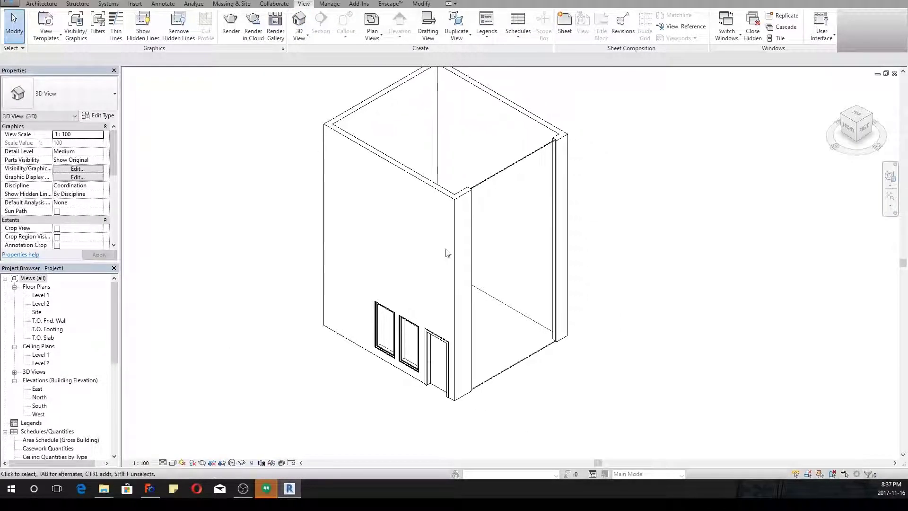
scroll(399, 291, down, 1)
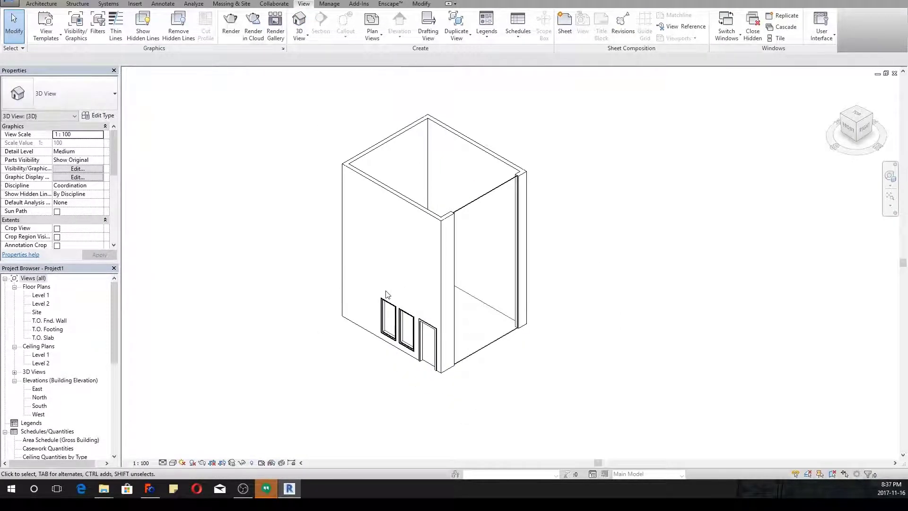
- Open the East elevation and compare the height of the walls with Level 2
double_click(37, 388)
middle_drag(641, 207, 561, 239)
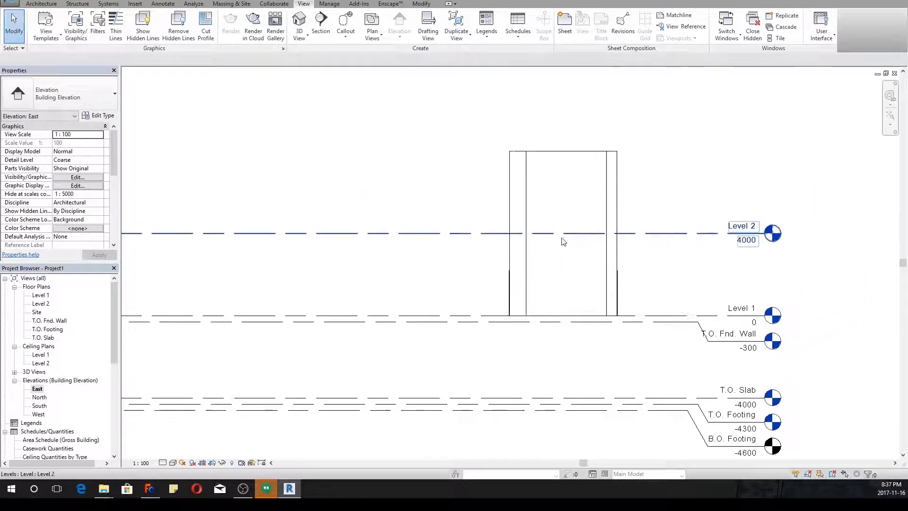
scroll(567, 217, up, 1)
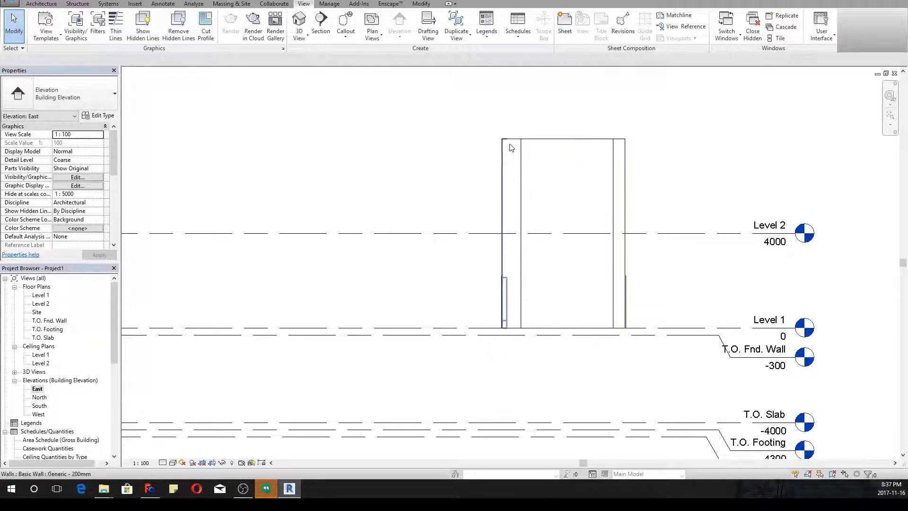
click(539, 233)
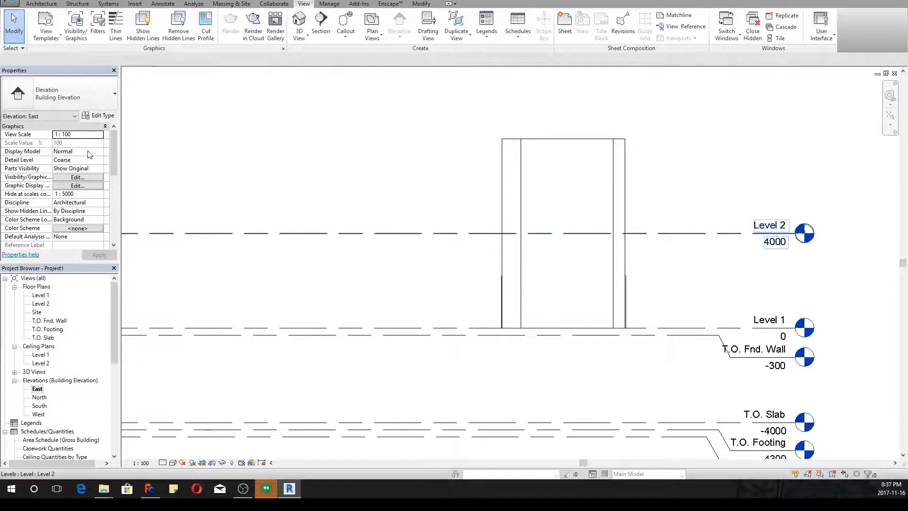
key(Escape)
- Create a Generic Floor - 400mm on Level 2 with a rectangular boundary along the inner faces of the walls
double_click(41, 303)
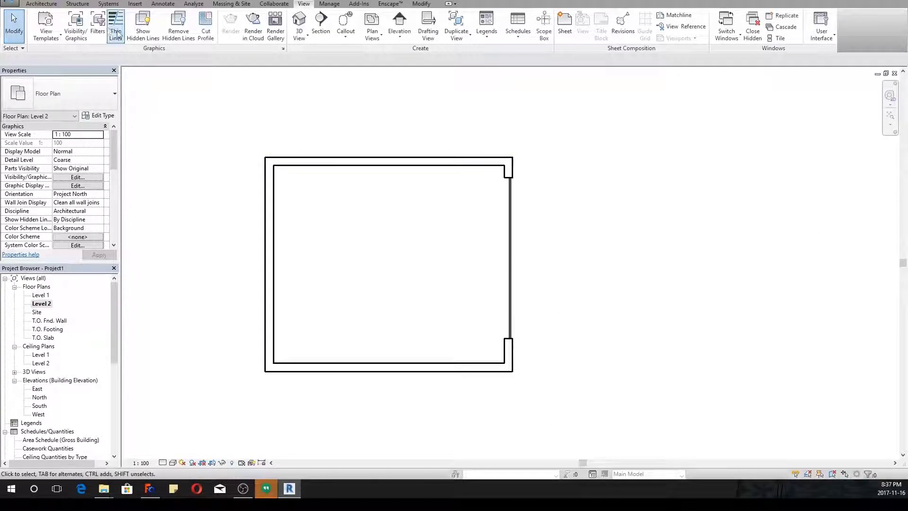
click(41, 4)
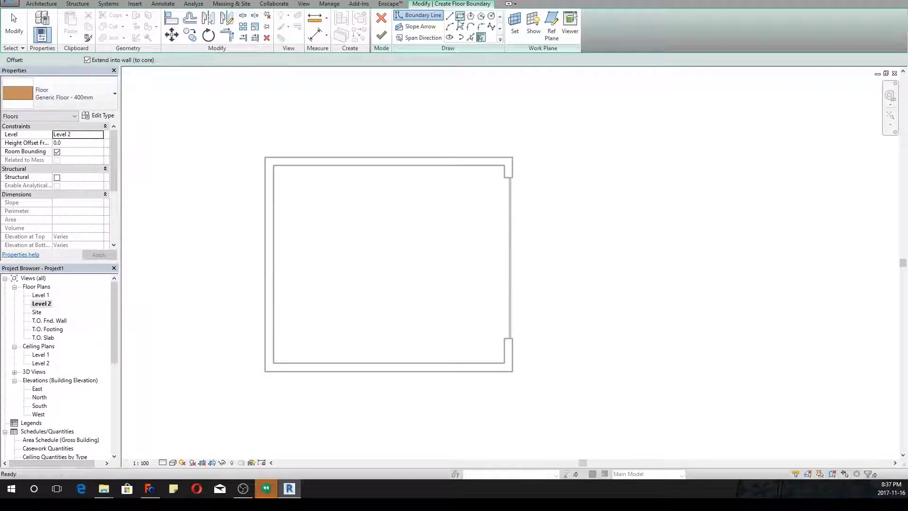
click(460, 16)
click(274, 166)
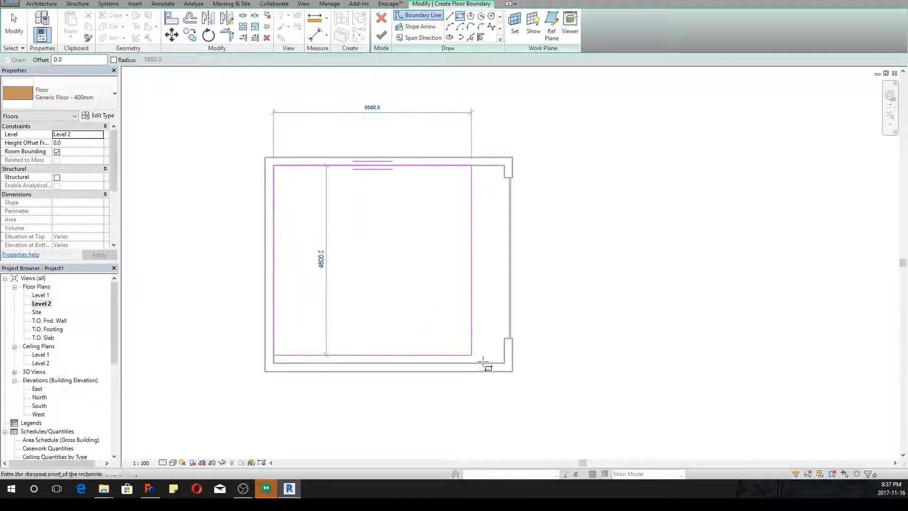
click(504, 363)
right_click(566, 190)
click(579, 190)
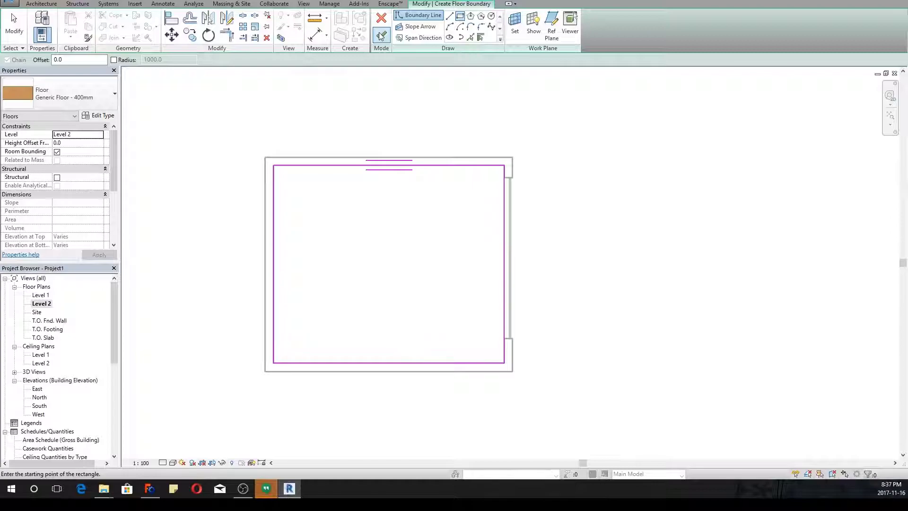
click(381, 34)
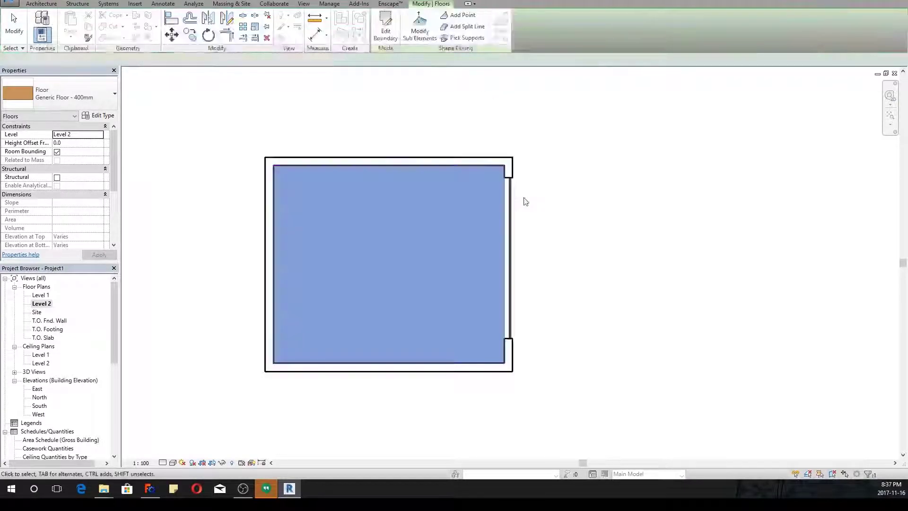
key(Escape)
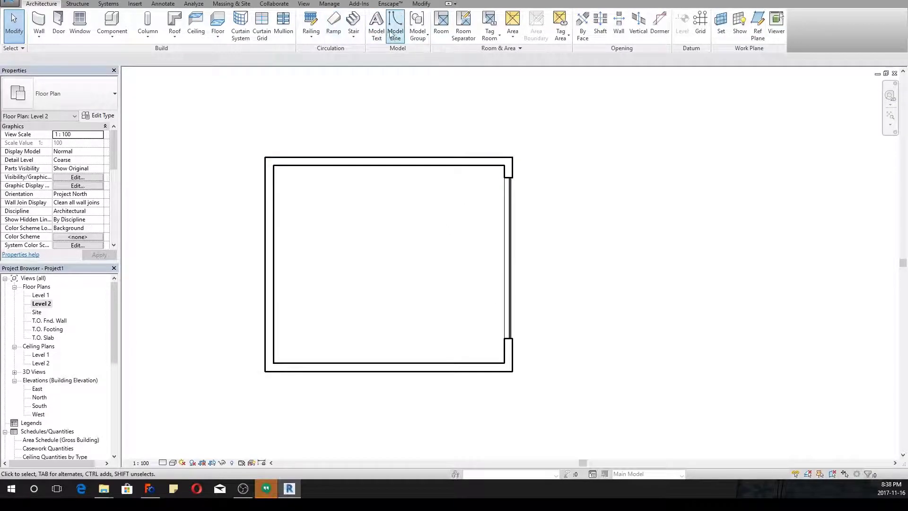
- In the 3D view, divide the curtain wall with two vertical grid lines at its third points, 1300 mm apart
click(516, 254)
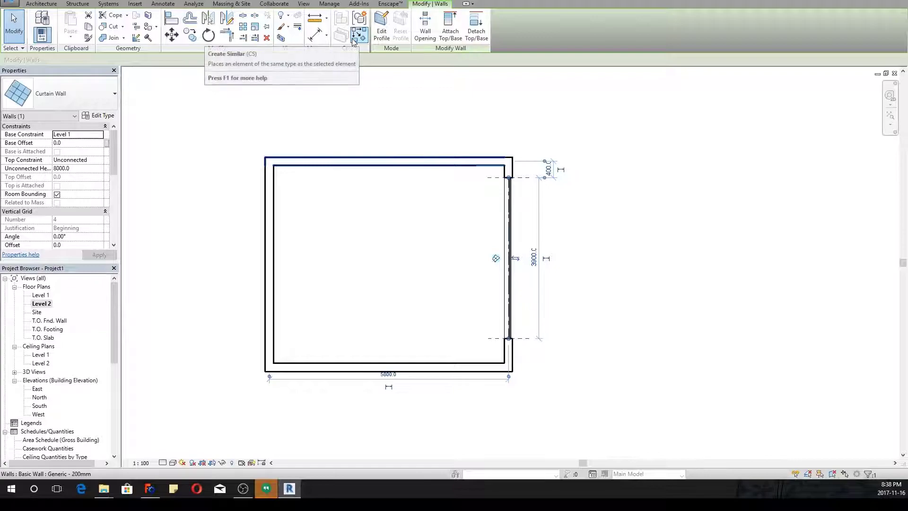
click(41, 3)
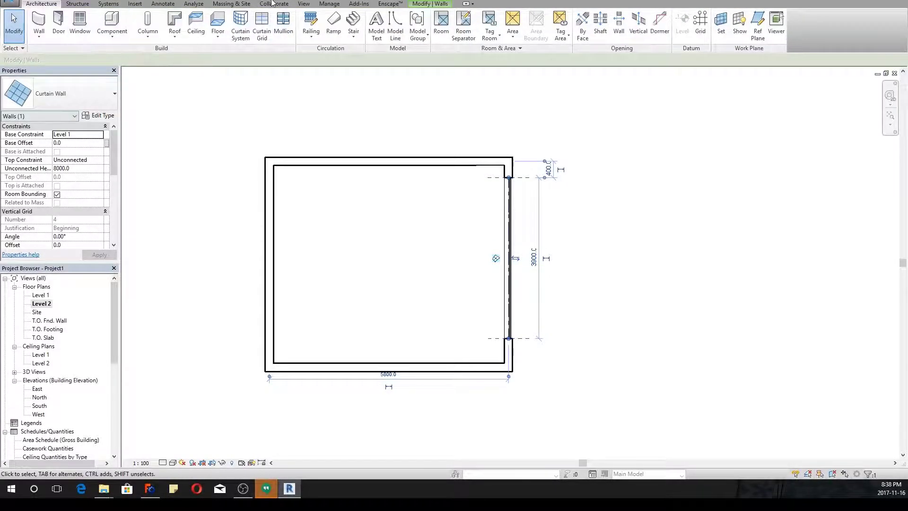
click(304, 4)
click(299, 21)
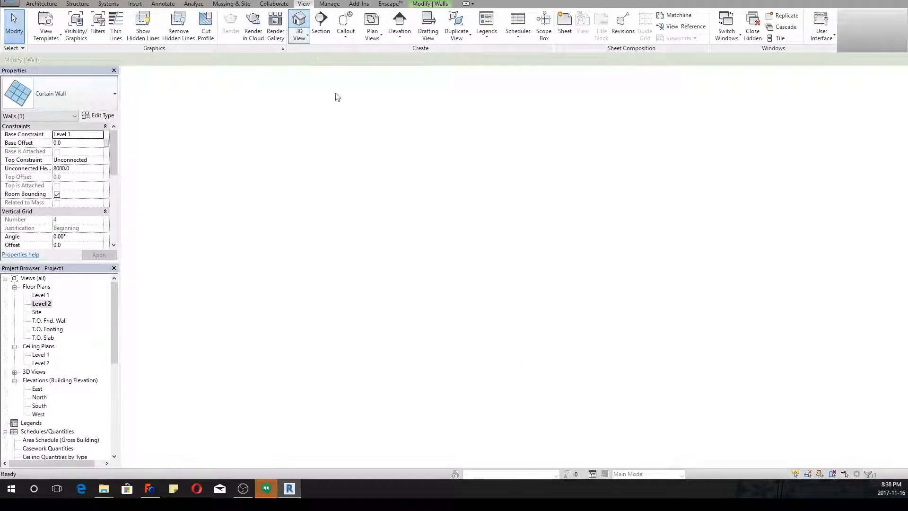
click(52, 5)
click(261, 26)
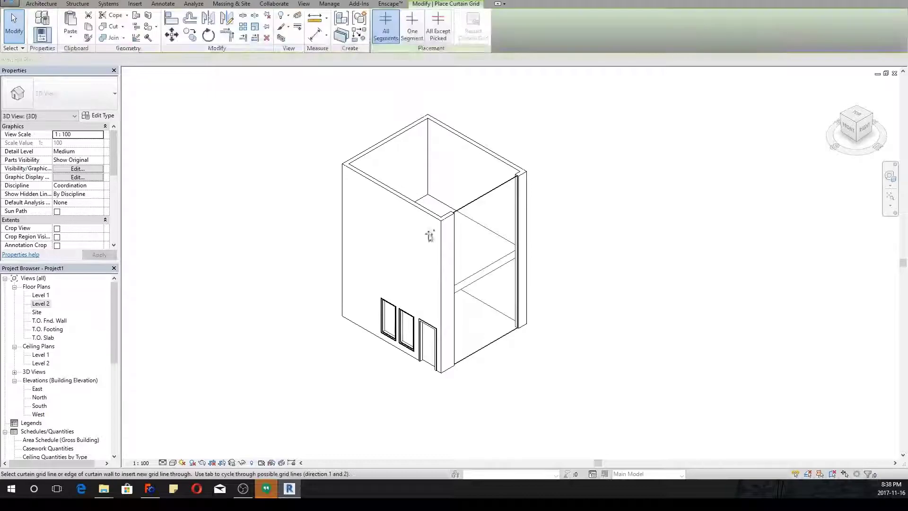
click(474, 200)
click(494, 213)
- Add four horizontal grid lines to the curtain wall, the second 1600 mm above the first and the third about 1667 mm above the second
scroll(516, 308, up, 2)
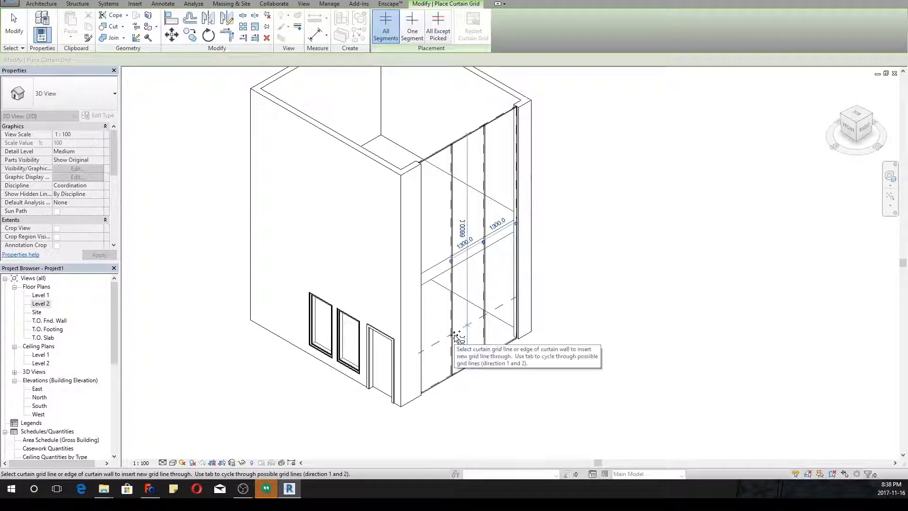
click(458, 330)
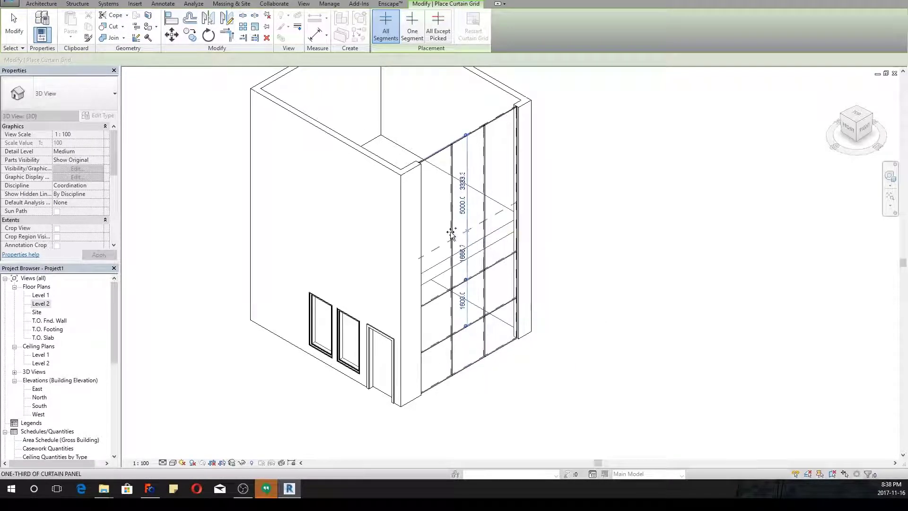
click(453, 178)
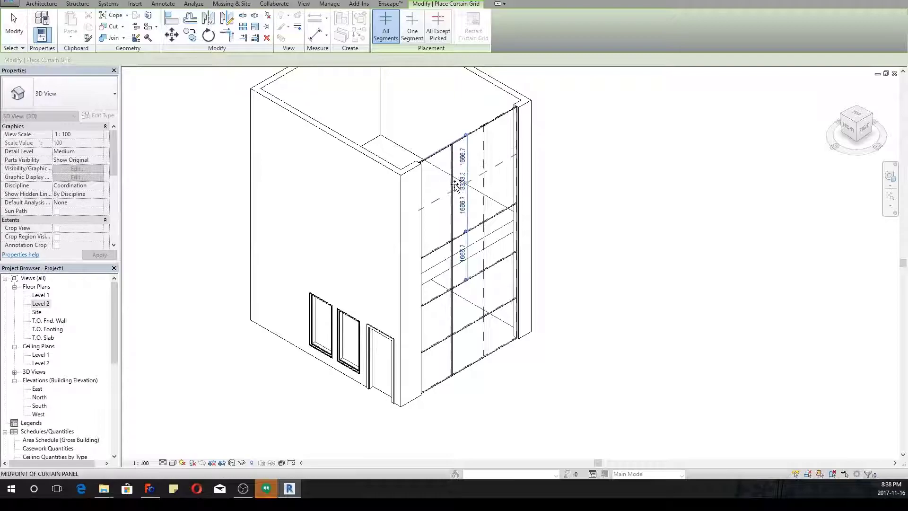
click(455, 182)
right_click(561, 168)
click(575, 173)
right_click(575, 172)
click(587, 179)
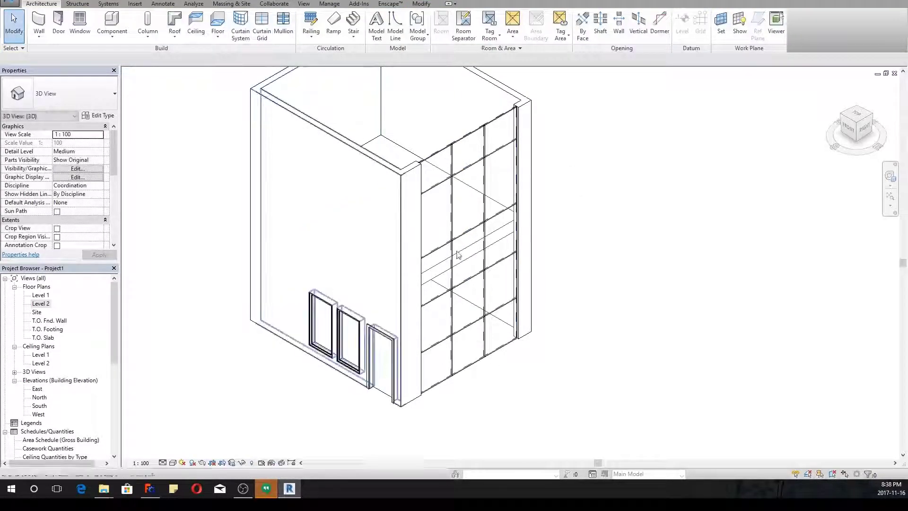
- Place Rectangular Mullion 50 x 150mm on all grid lines of the curtain wall
click(476, 139)
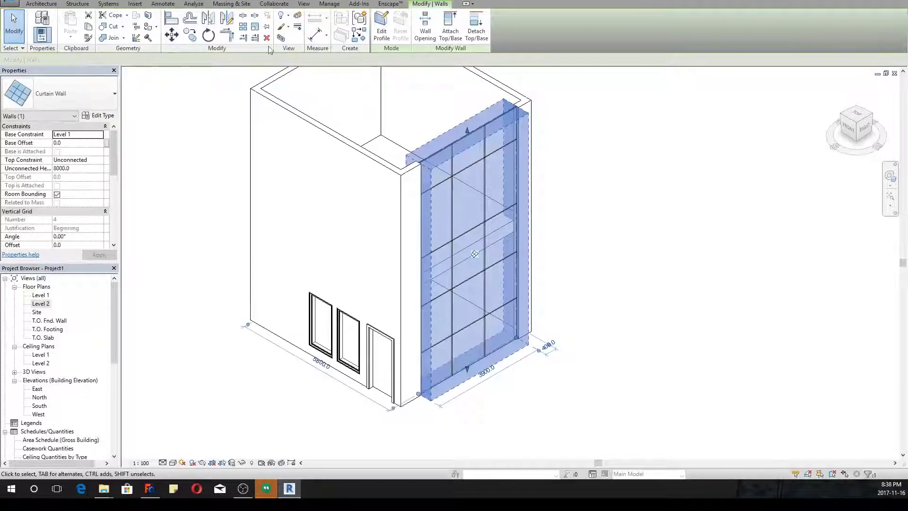
click(42, 3)
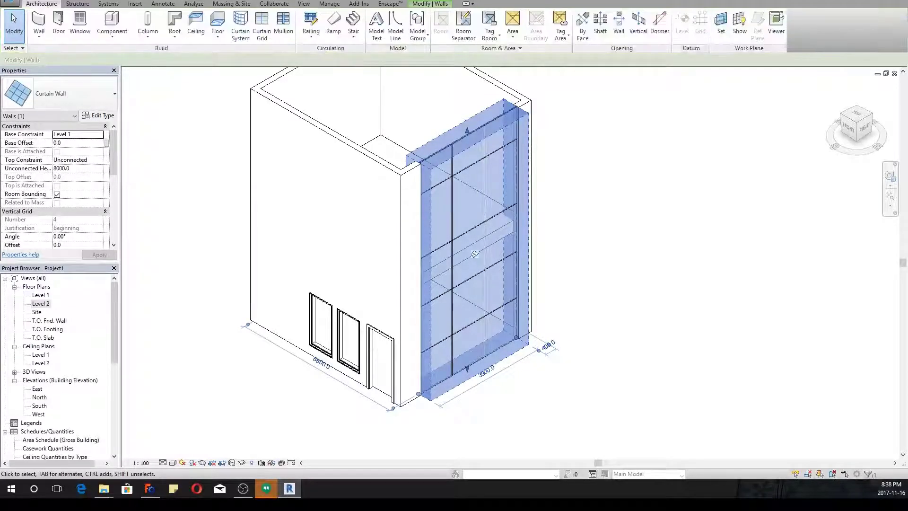
click(284, 24)
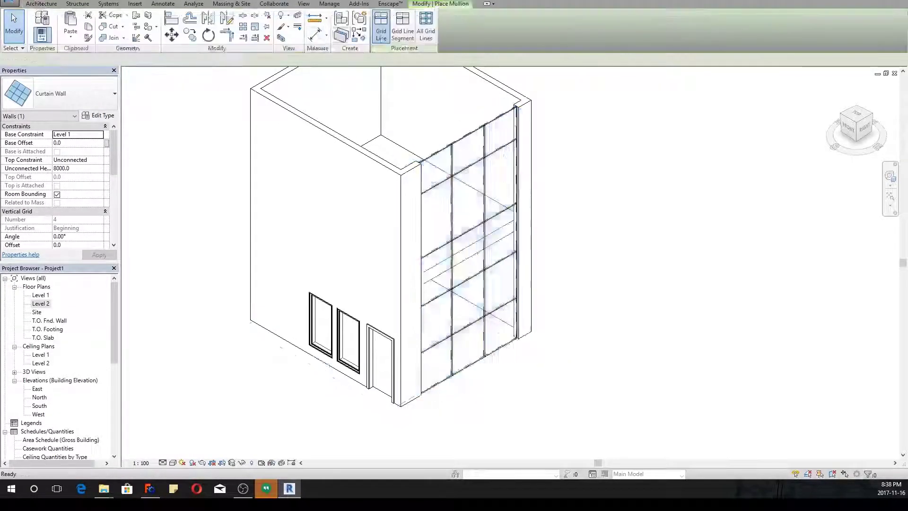
click(425, 29)
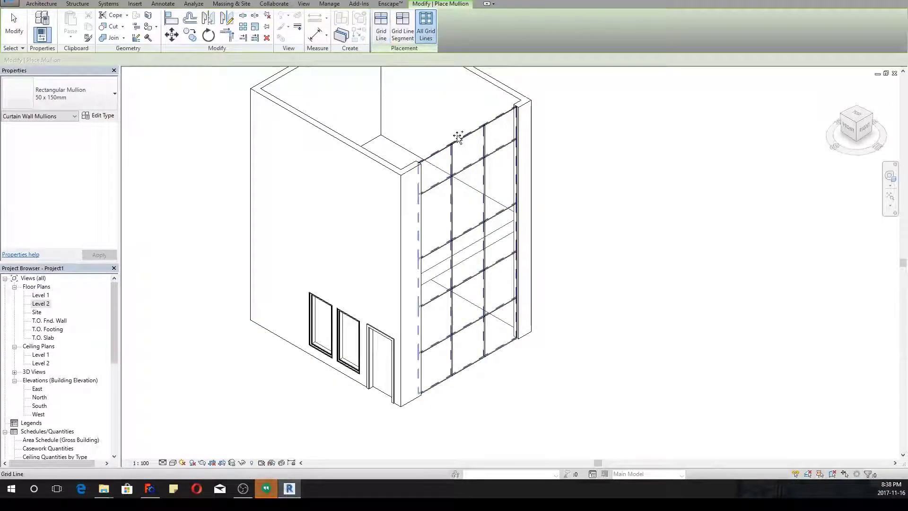
click(600, 247)
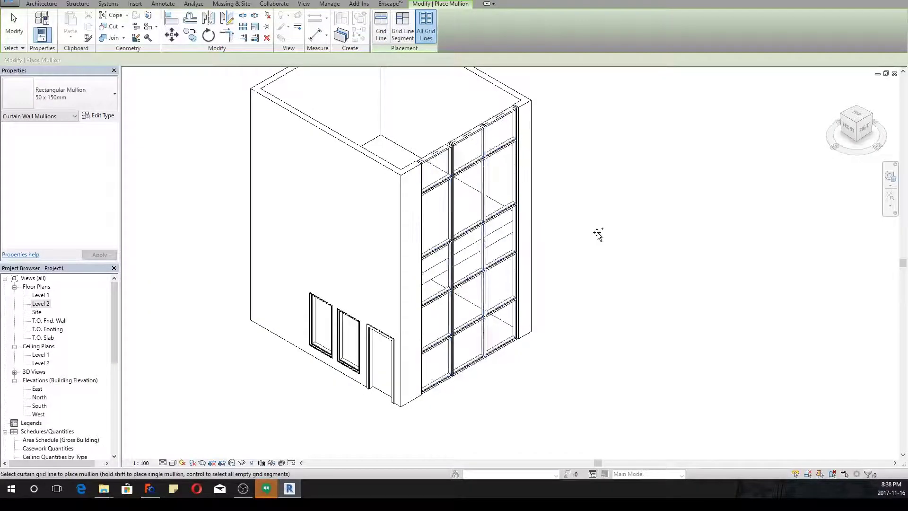
- Switch the 3D view to a shaded visual style and show the whole building
click(173, 462)
click(203, 417)
scroll(432, 290, down, 3)
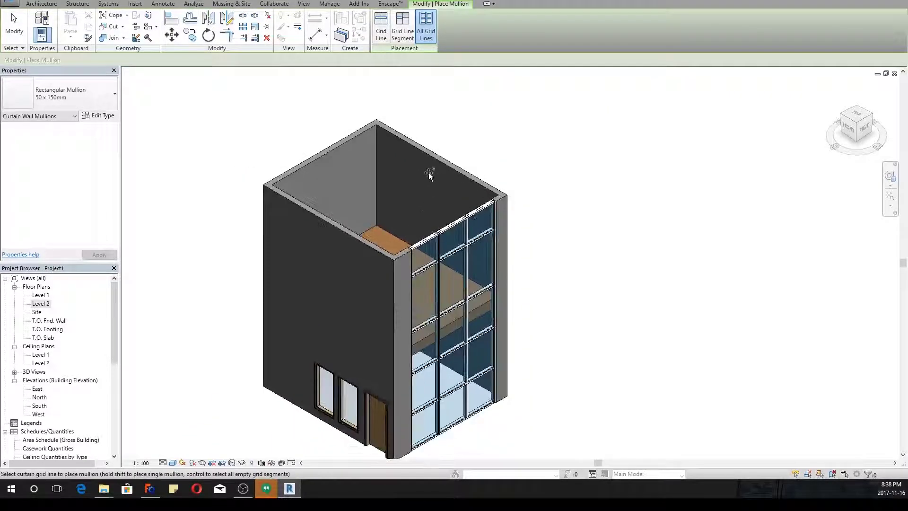
- Create a Generic Floor - 400mm on Level 1 with a rectangular boundary along the inner faces of the walls
click(41, 3)
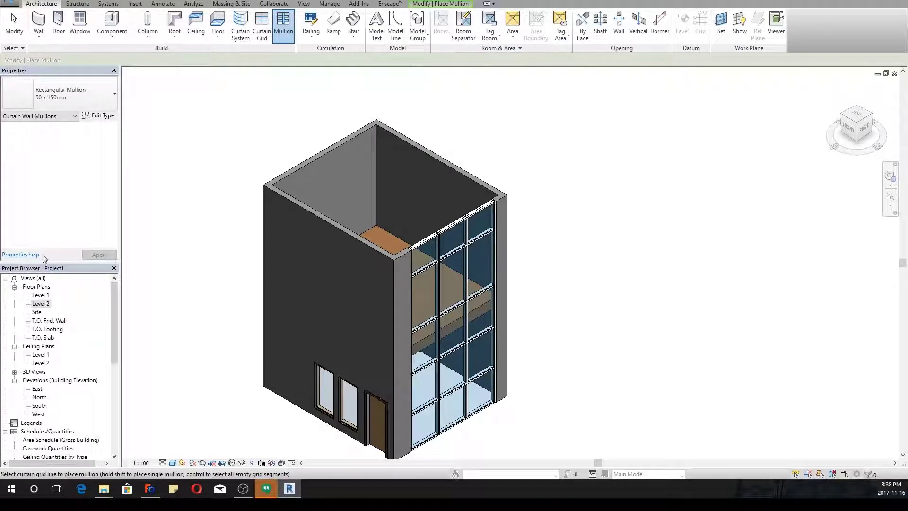
double_click(39, 294)
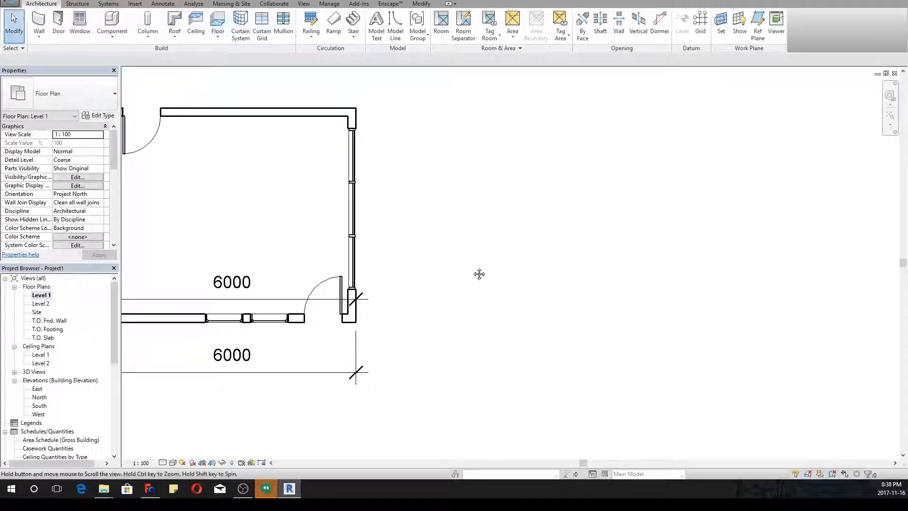
click(219, 22)
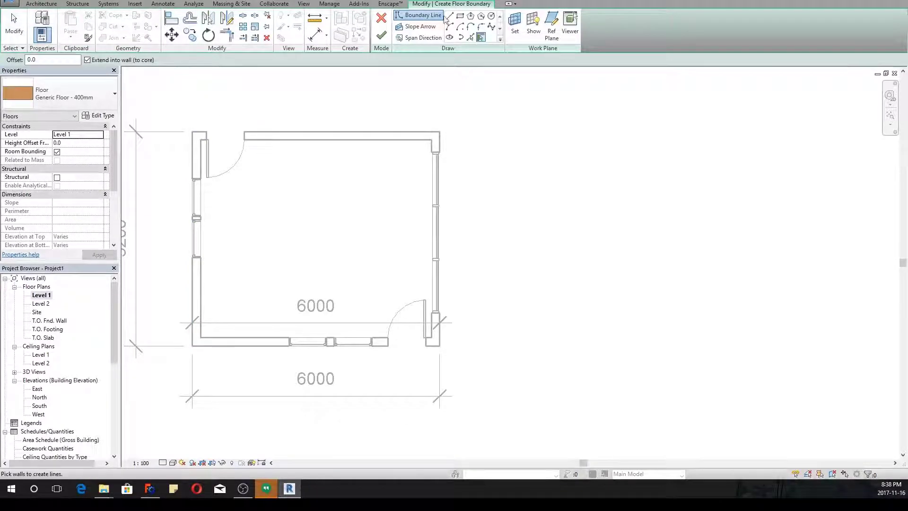
click(458, 19)
scroll(203, 142, up, 3)
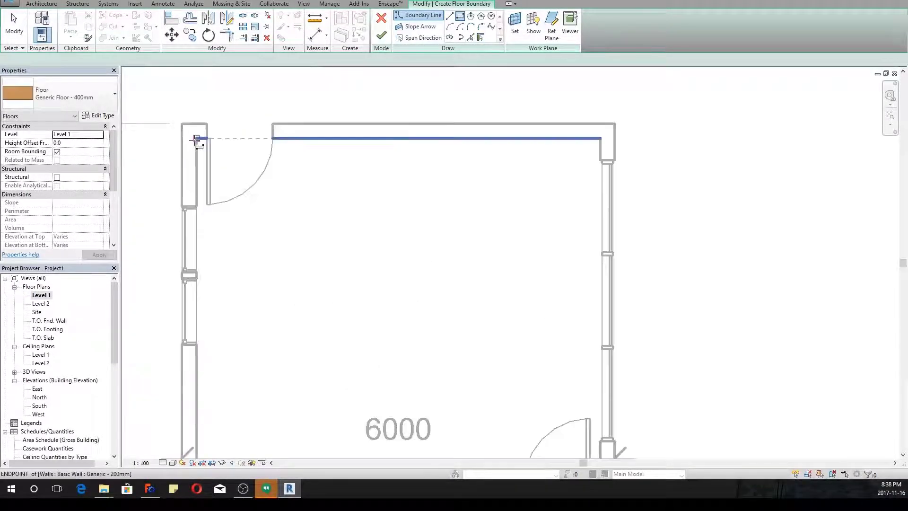
click(207, 148)
scroll(206, 148, down, 3)
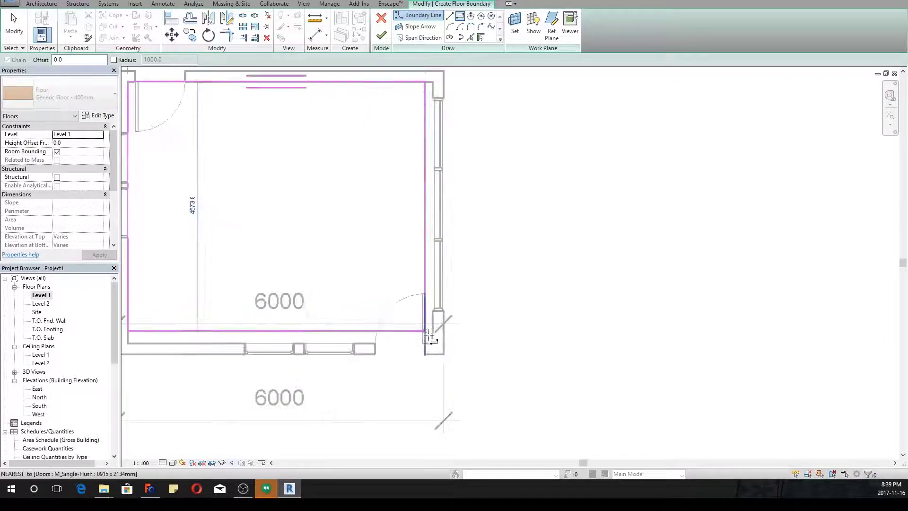
scroll(439, 331, up, 3)
click(456, 337)
scroll(457, 337, down, 4)
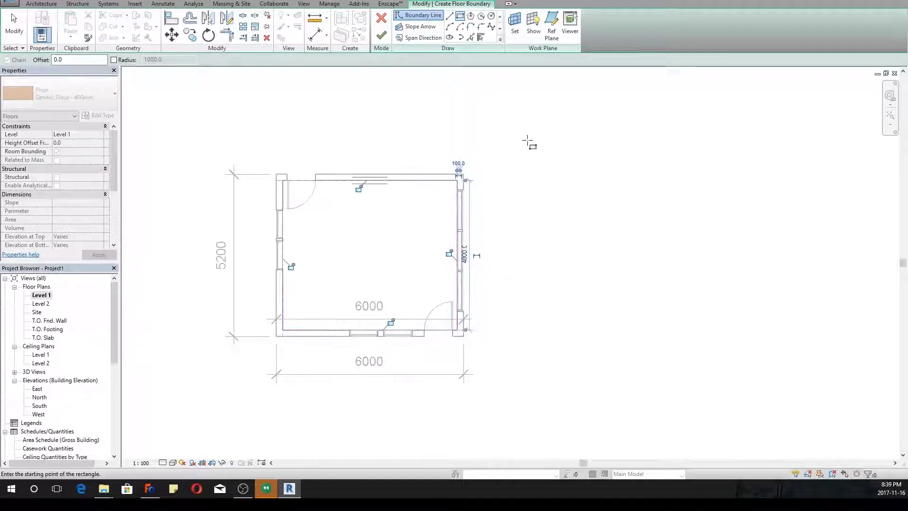
click(381, 36)
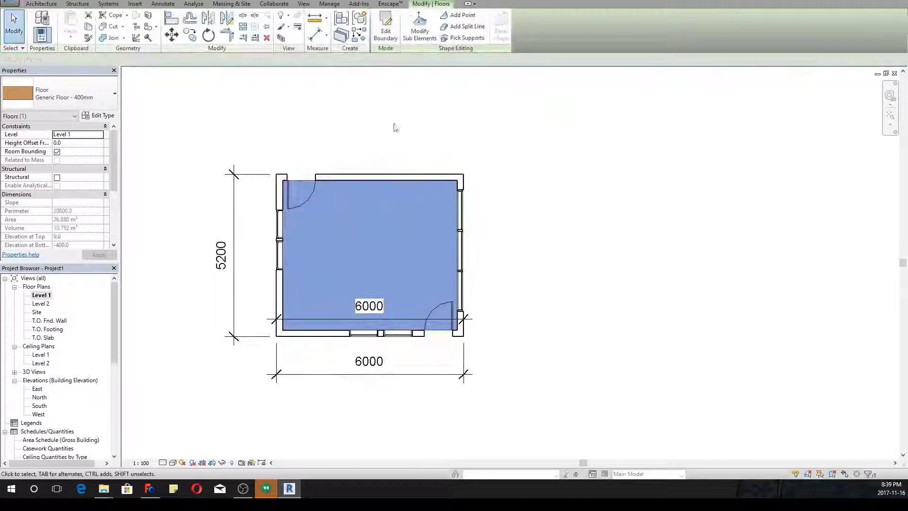
click(395, 128)
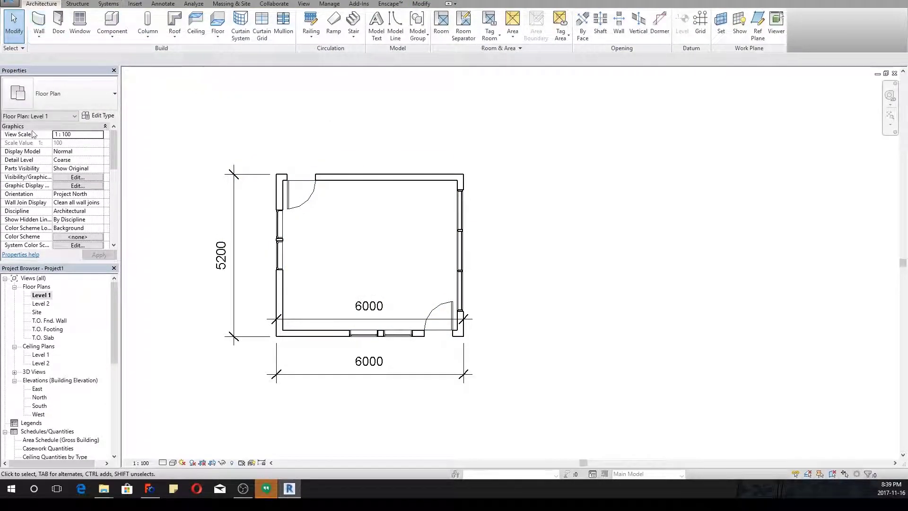
- In the East elevation, create a level similar to Level 2 at the top of the walls, at elevation 8000
double_click(37, 388)
scroll(520, 236, down, 1)
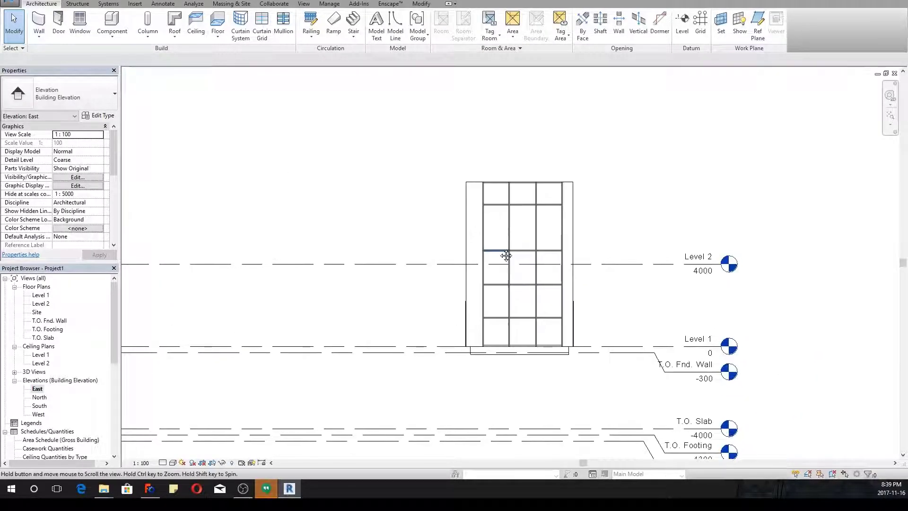
click(391, 264)
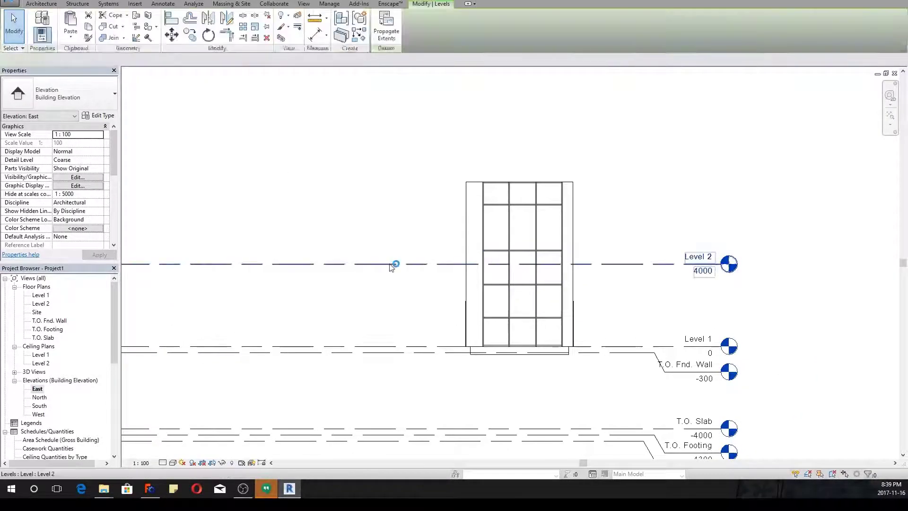
click(360, 36)
click(466, 182)
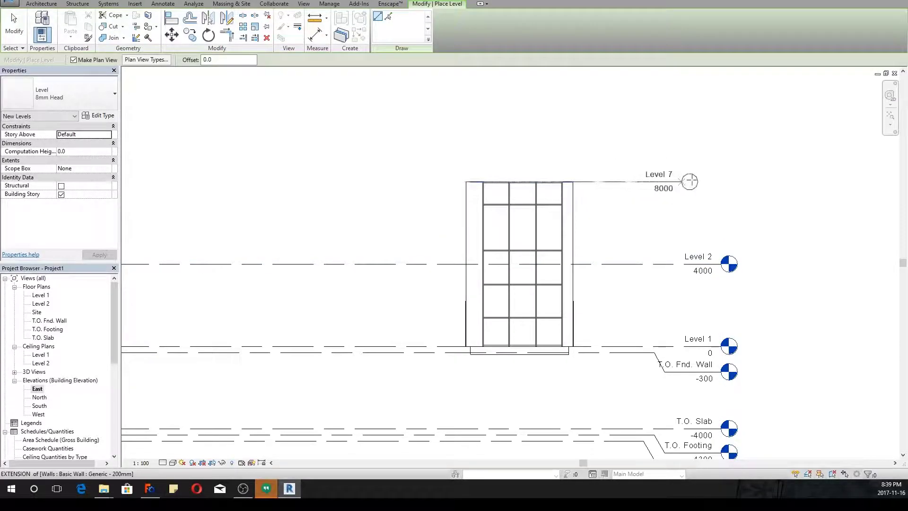
click(728, 181)
right_click(707, 124)
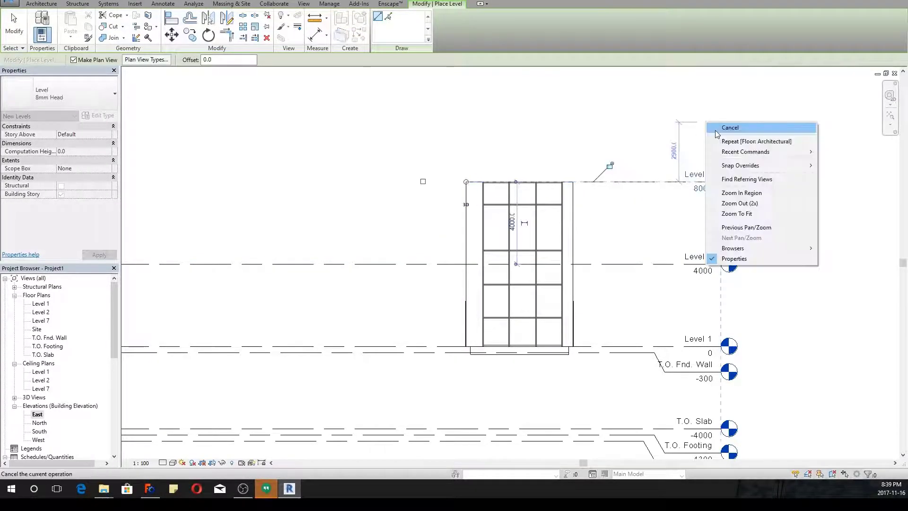
click(716, 131)
- Rename the new level at 8000 to Roof and rename its corresponding views as well
click(690, 177)
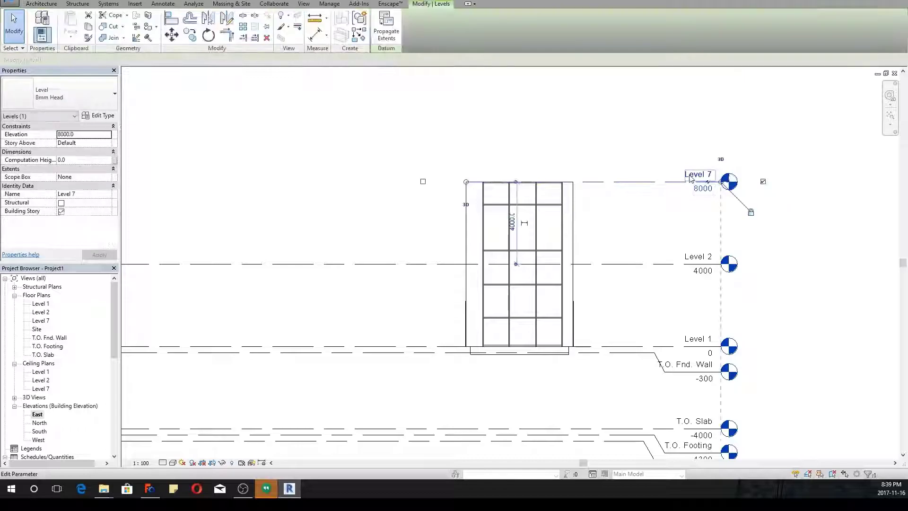
click(690, 176)
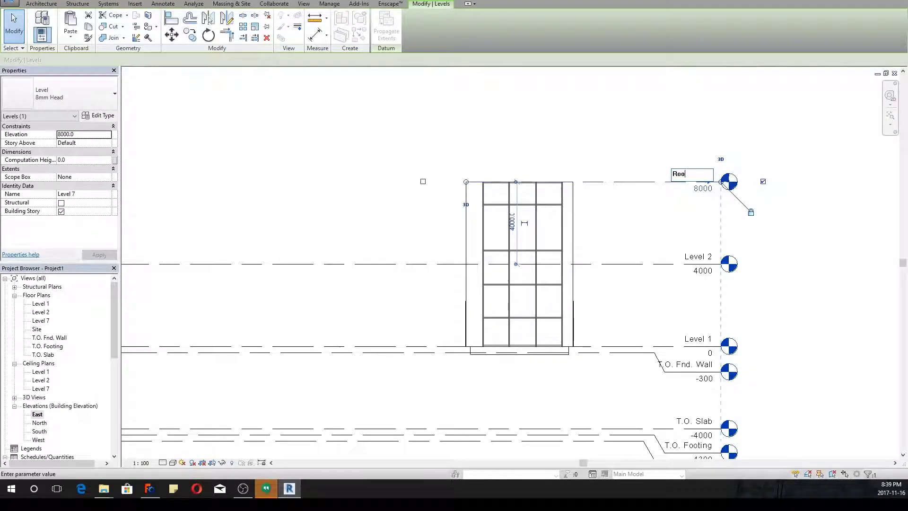
key(Return)
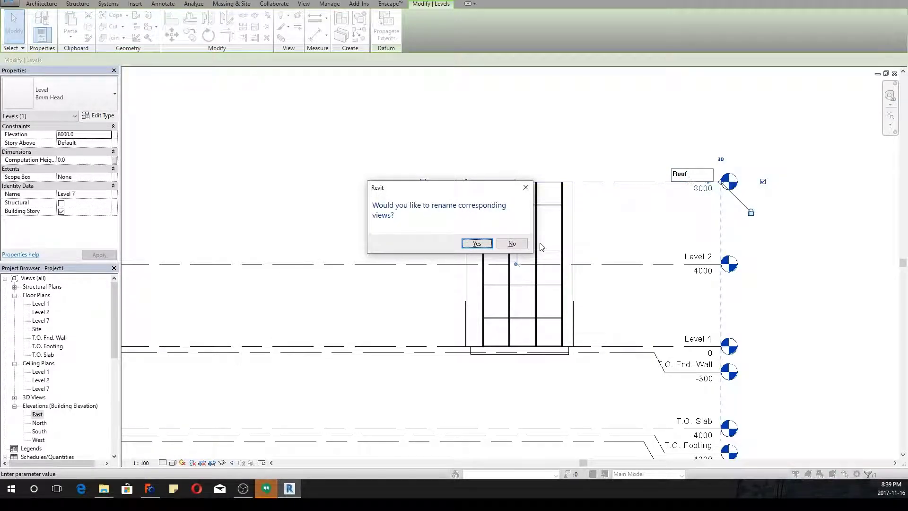
click(476, 244)
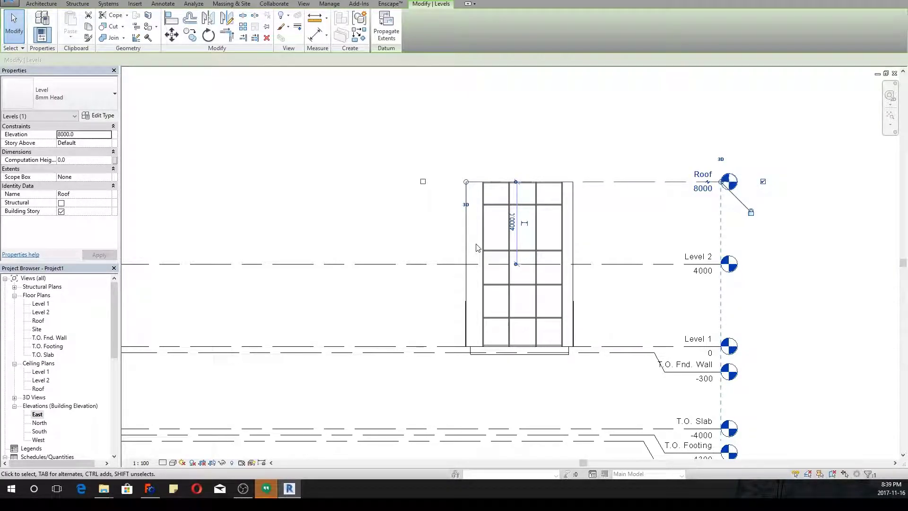
key(Escape)
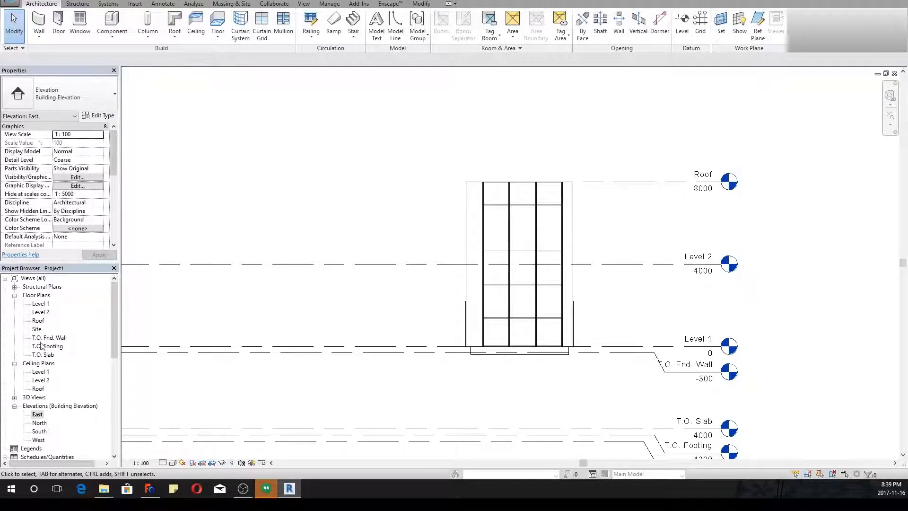
- Open the Roof floor plan and centre the view between the elevation markers
click(41, 312)
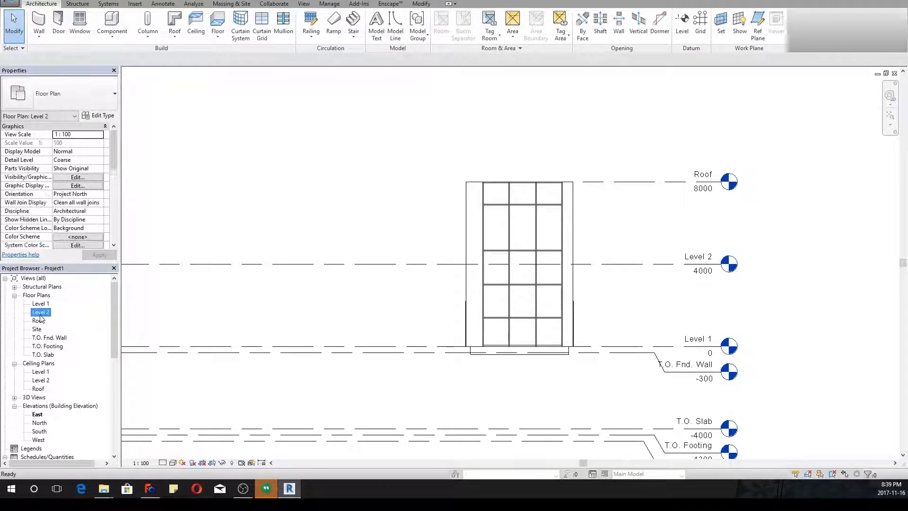
scroll(41, 331, down, 2)
scroll(42, 349, up, 2)
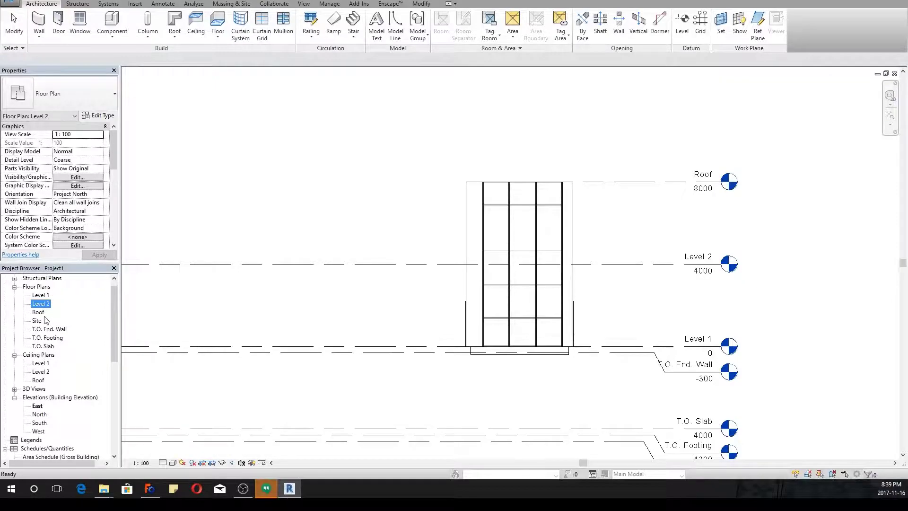
double_click(38, 312)
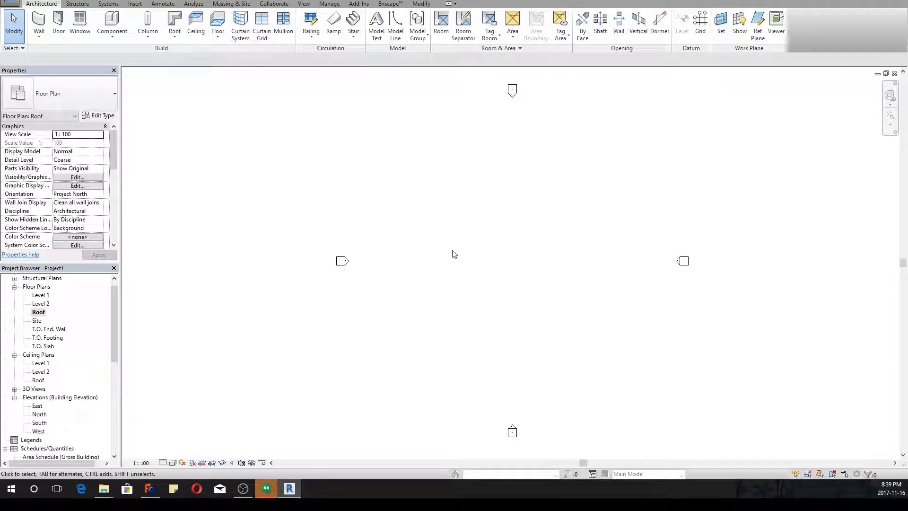
scroll(453, 254, down, 3)
scroll(456, 252, up, 2)
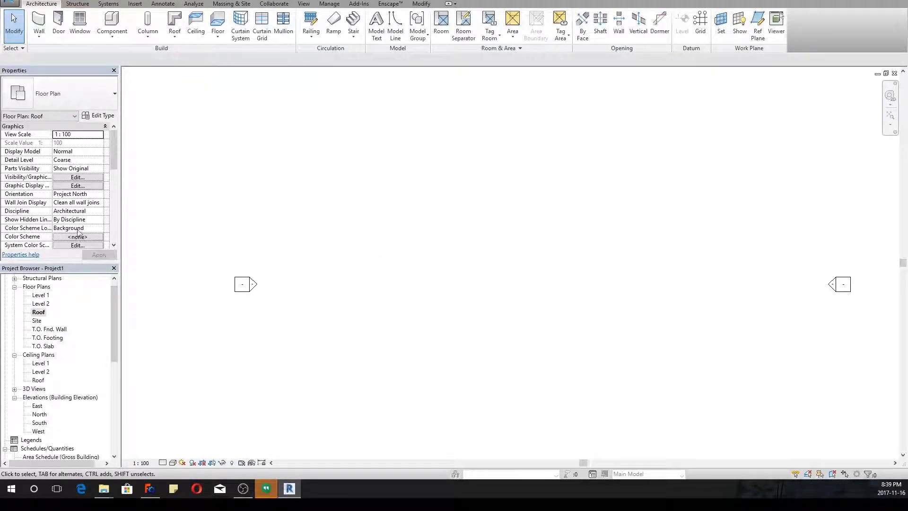
- Set the underlay's base level to Level 2 for the Roof floor plan
scroll(86, 215, down, 3)
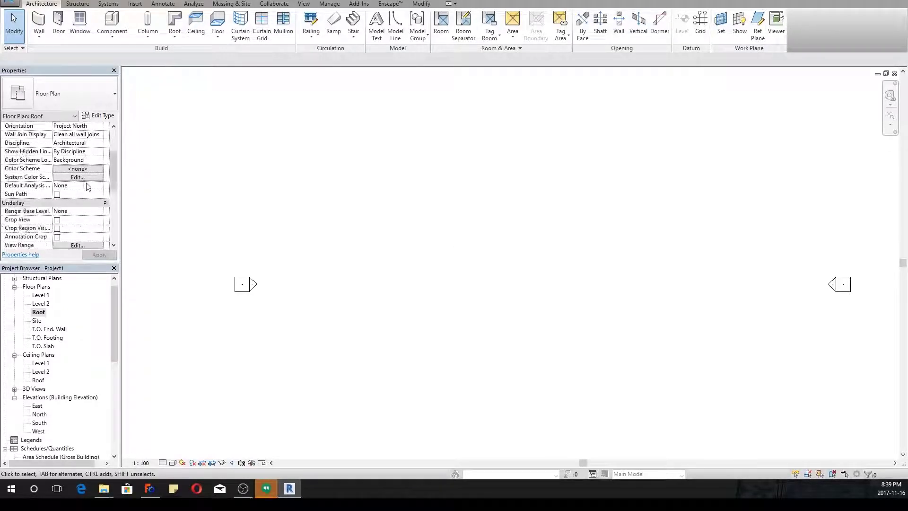
scroll(87, 186, down, 1)
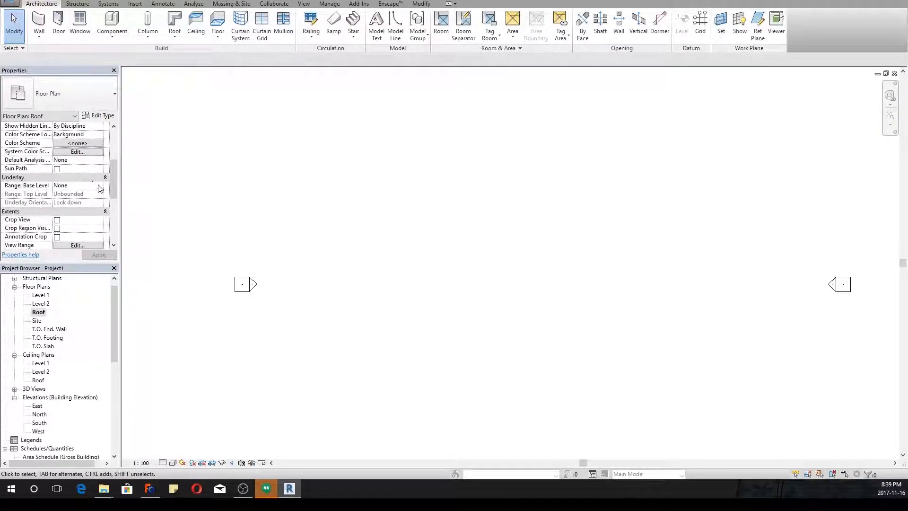
click(102, 186)
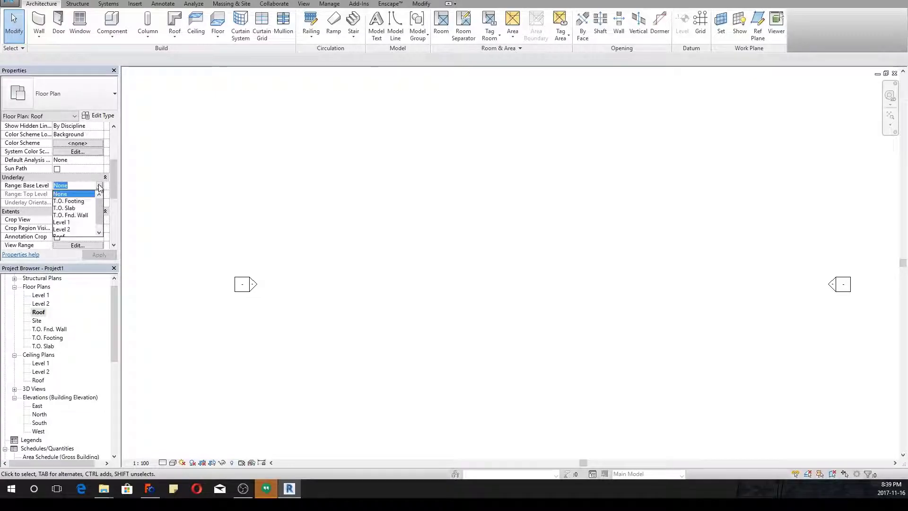
click(61, 230)
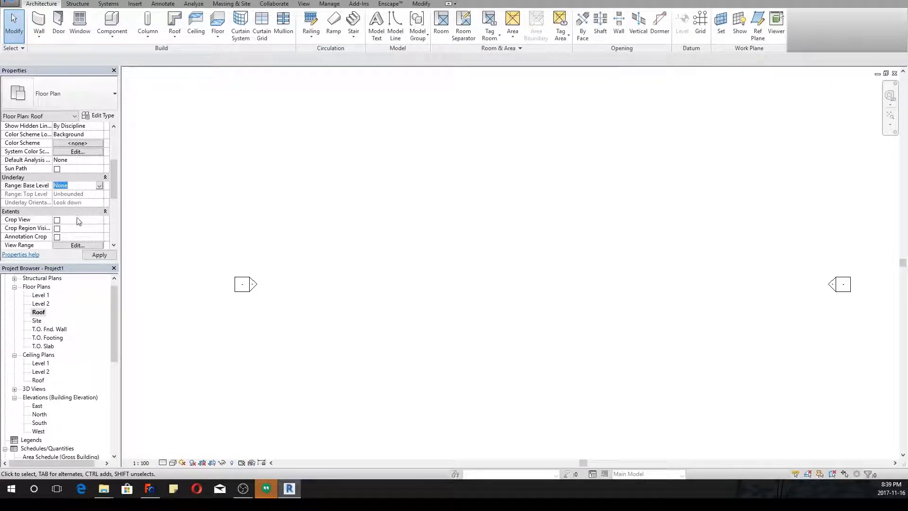
scroll(520, 156, up, 5)
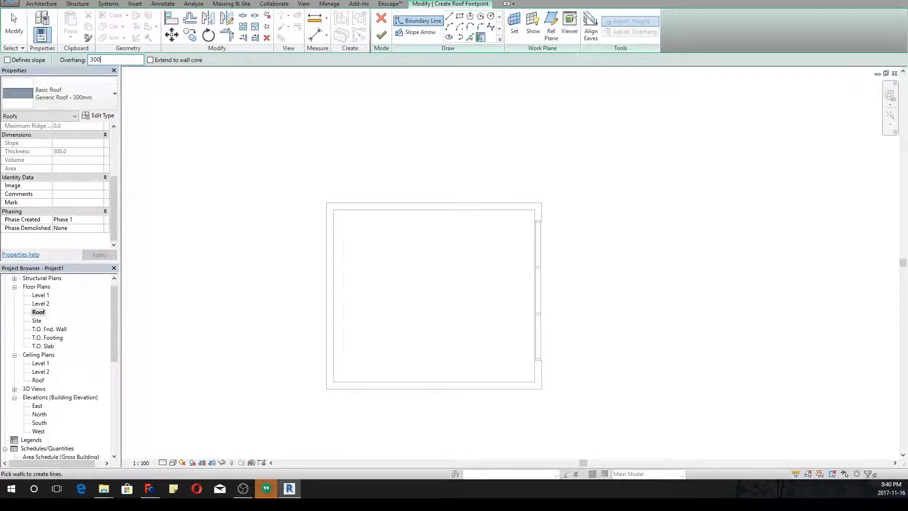
- Sketch a rectangular boundary for the Generic Roof - 300mm, offset 300 mm outward from the outer wall corners
click(459, 15)
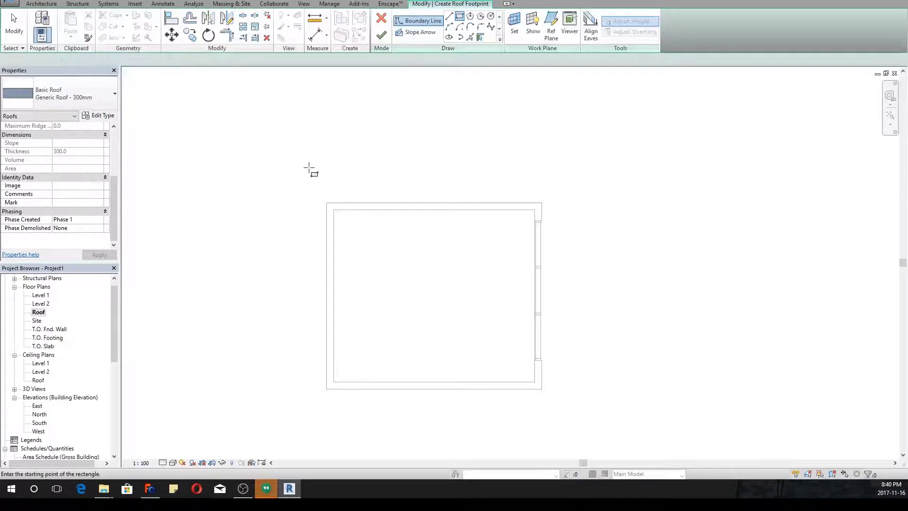
click(327, 202)
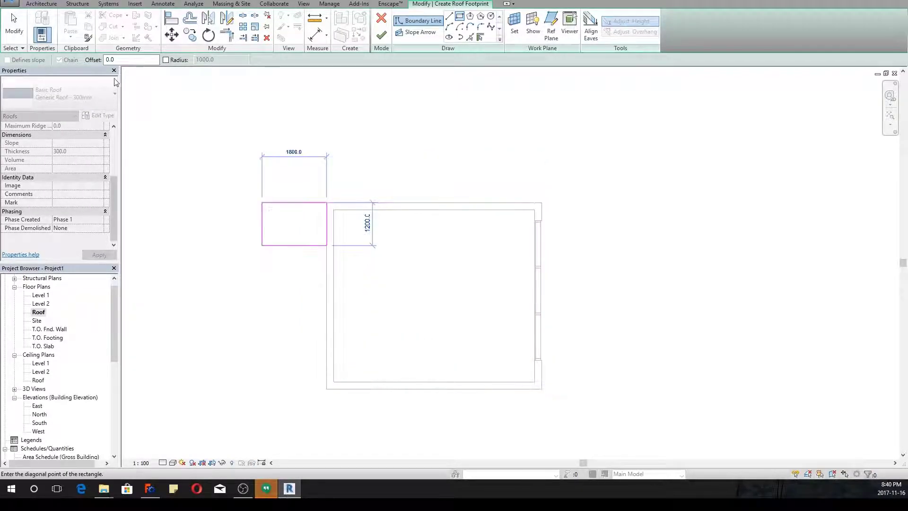
click(109, 60)
text(300)
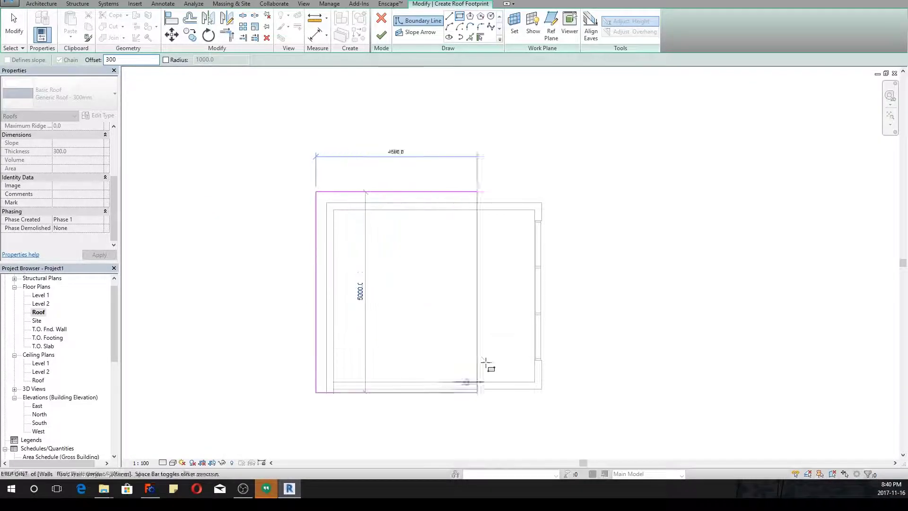
click(541, 389)
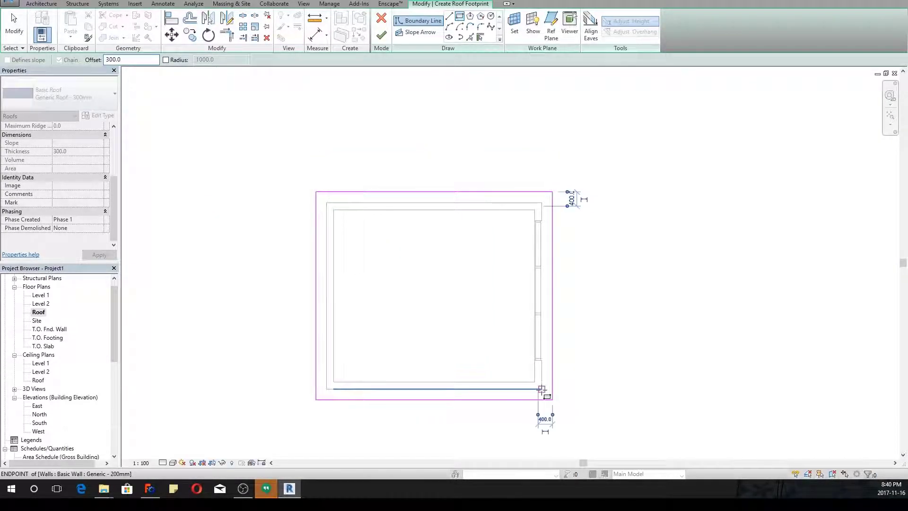
right_click(597, 290)
click(601, 272)
right_click(602, 273)
click(610, 276)
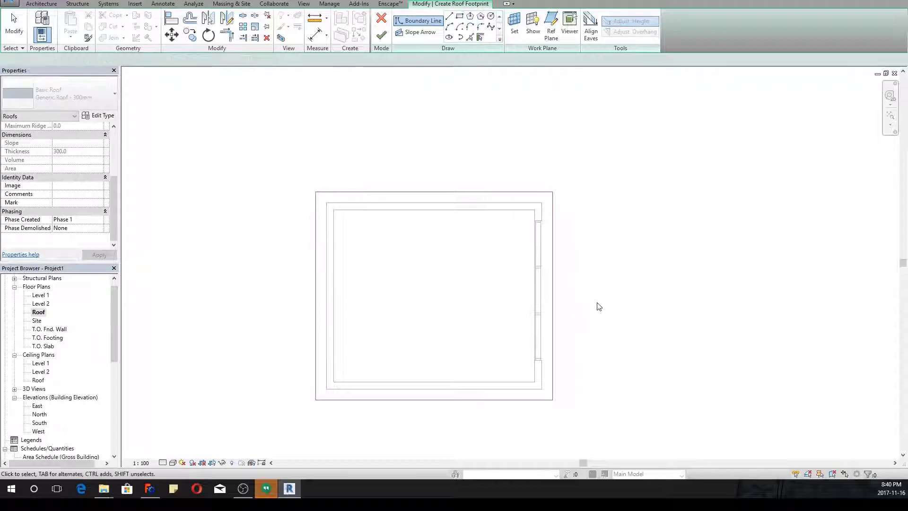
- Try making the east and west roof boundary lines slope-defining and finish the roof footprint
mouse_move(597, 303)
mouse_down()
mouse_move(214, 334)
mouse_move(230, 313)
mouse_up()
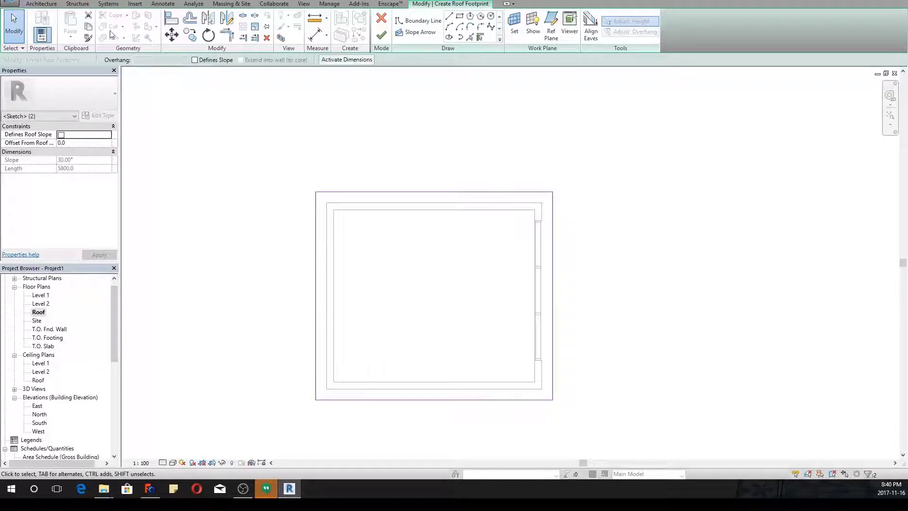
click(387, 99)
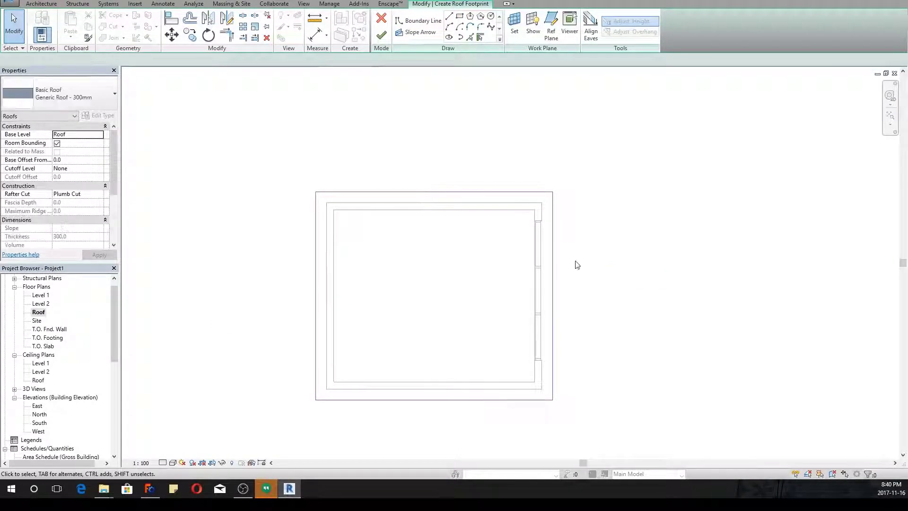
drag(325, 261, 259, 270)
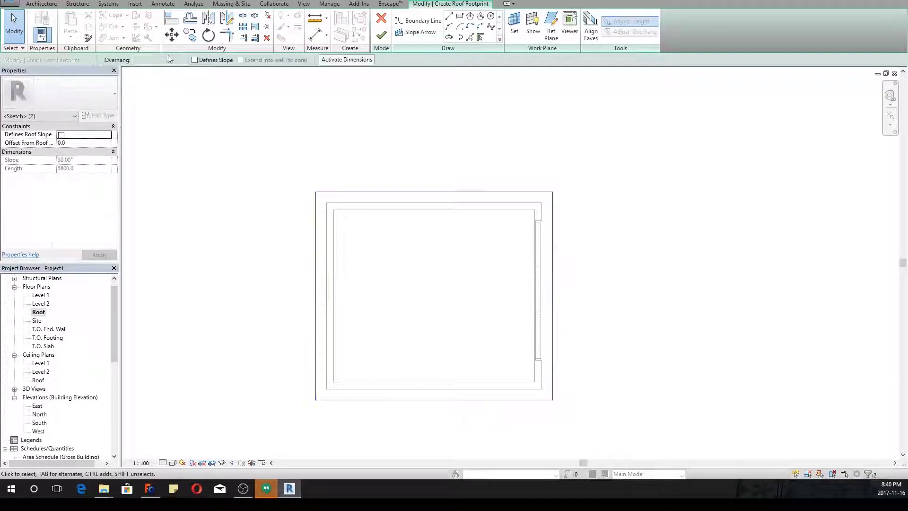
click(208, 63)
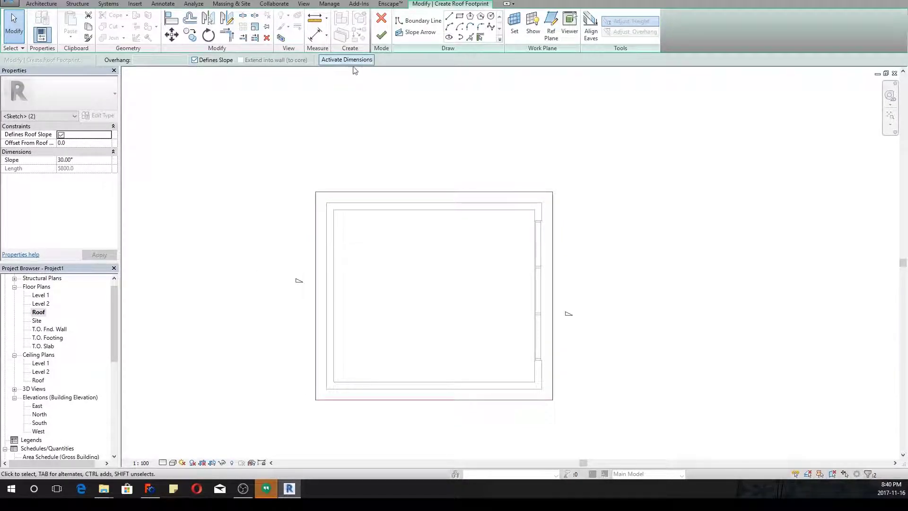
click(380, 37)
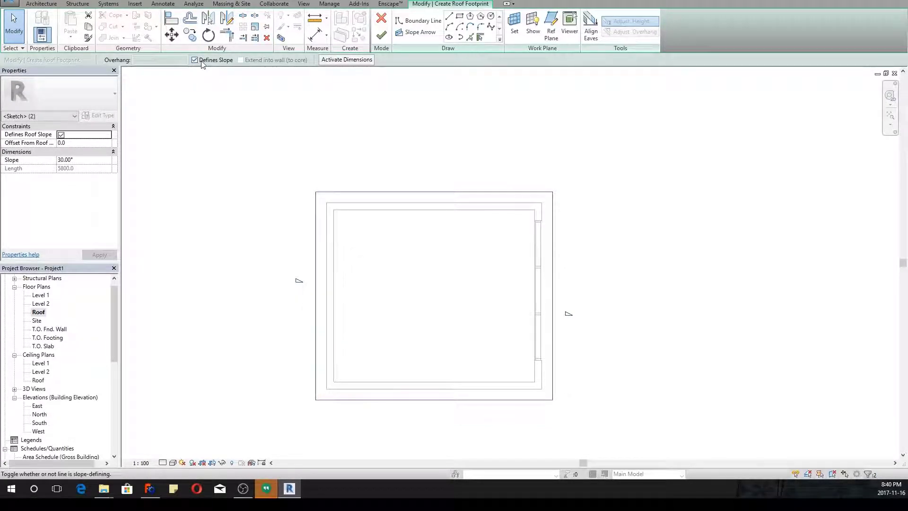
- Make the north and south roof boundary lines slope-defining at 30° and finish the roof footprint
drag(448, 116, 430, 450)
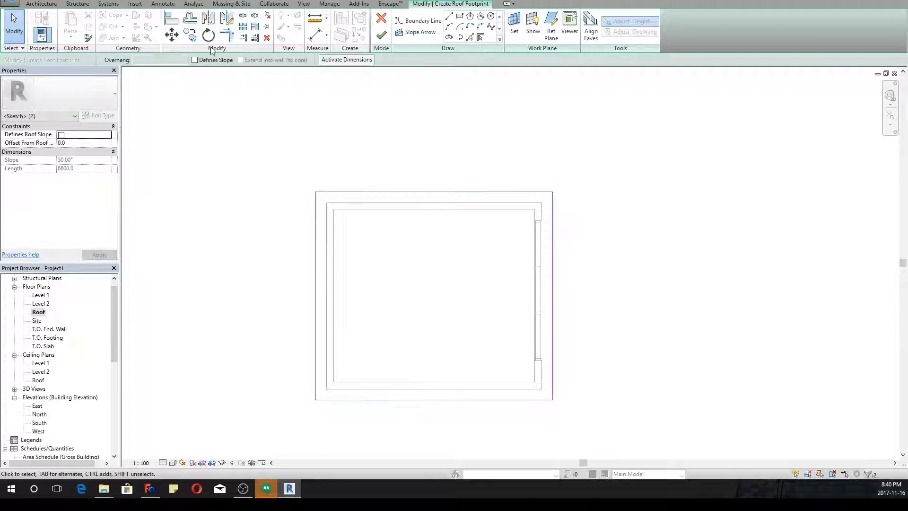
click(381, 36)
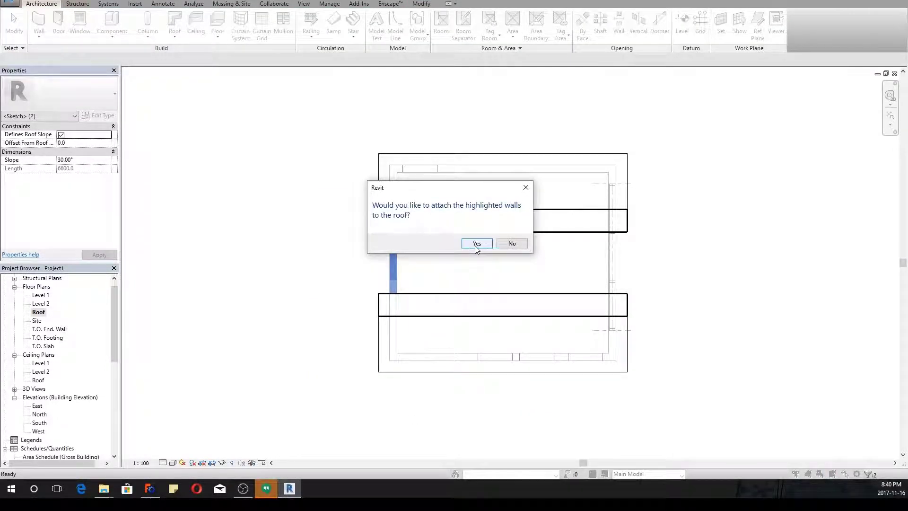
- Attach the highlighted walls to the roof and delete the curtain wall mullions that can no longer be created
click(475, 244)
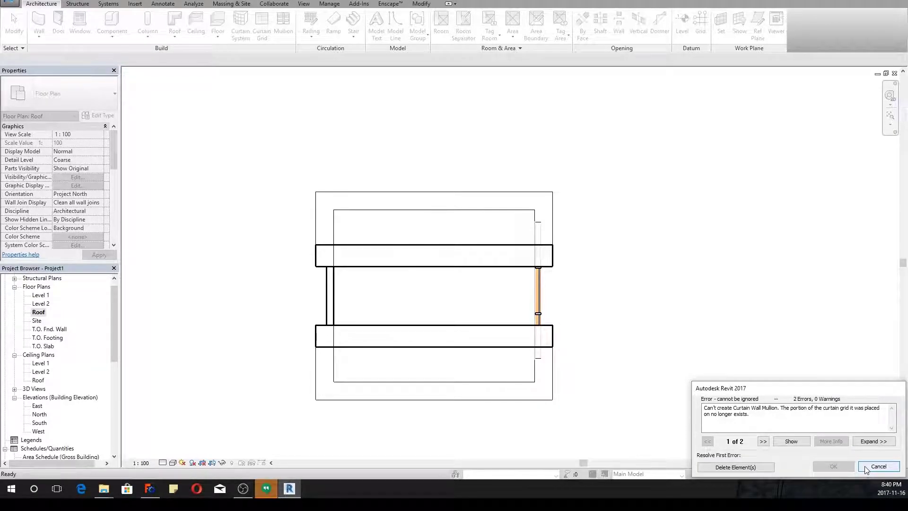
click(743, 468)
click(377, 232)
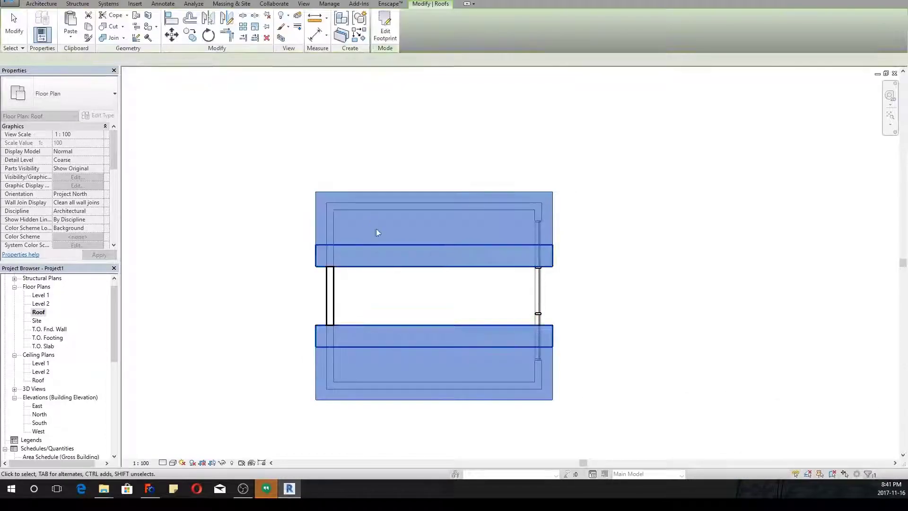
- Open the default 3D view and examine the top of the curtain wall beneath the gable roof
click(303, 4)
click(298, 21)
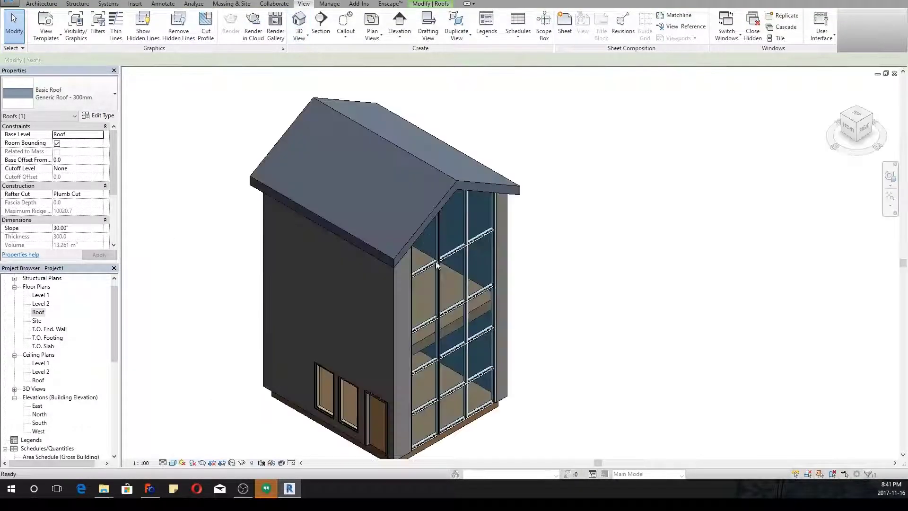
key(Escape)
key(F8)
drag(675, 247, 461, 150)
scroll(437, 148, up, 5)
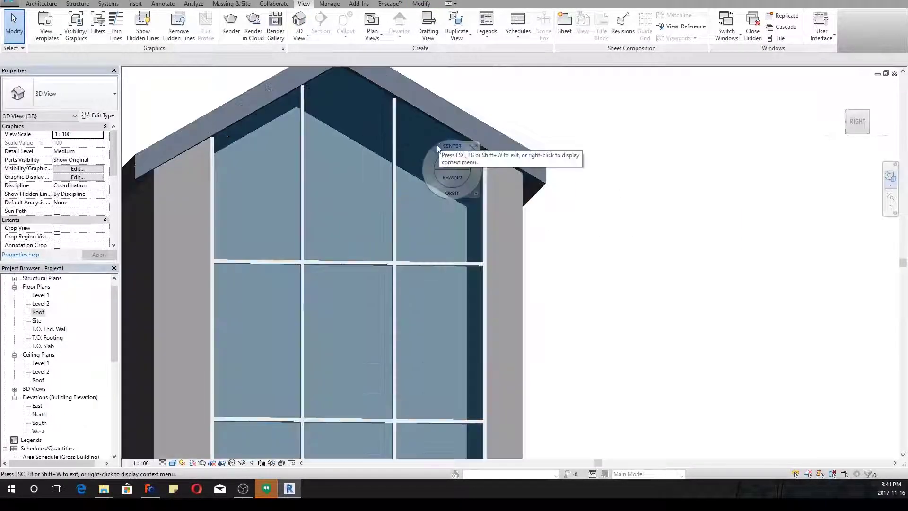
scroll(437, 148, down, 4)
scroll(433, 162, up, 2)
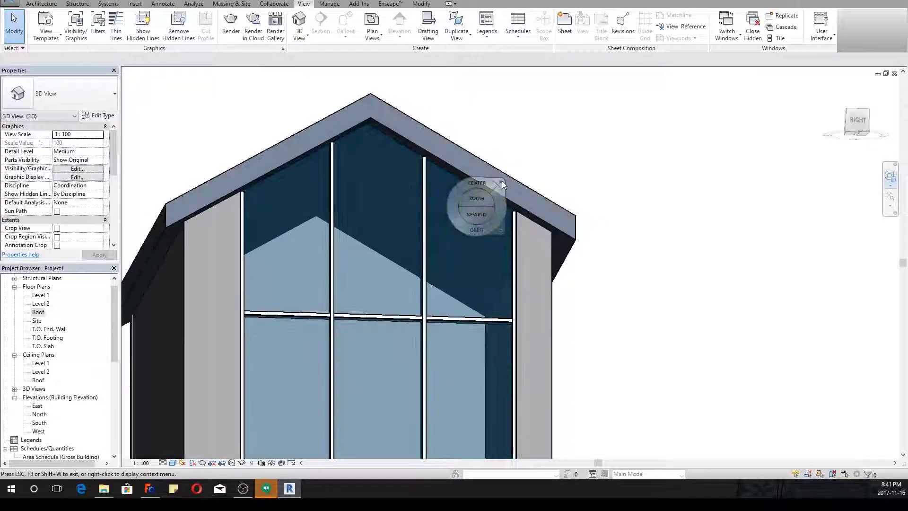
click(501, 182)
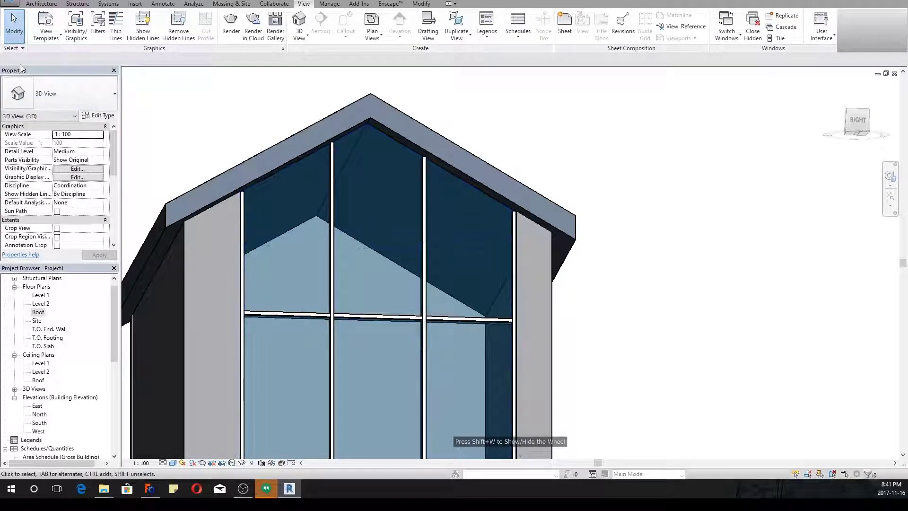
- Place 50 x 150mm rectangular mullions along both sloping top edges of the curtain wall under the roof
click(42, 4)
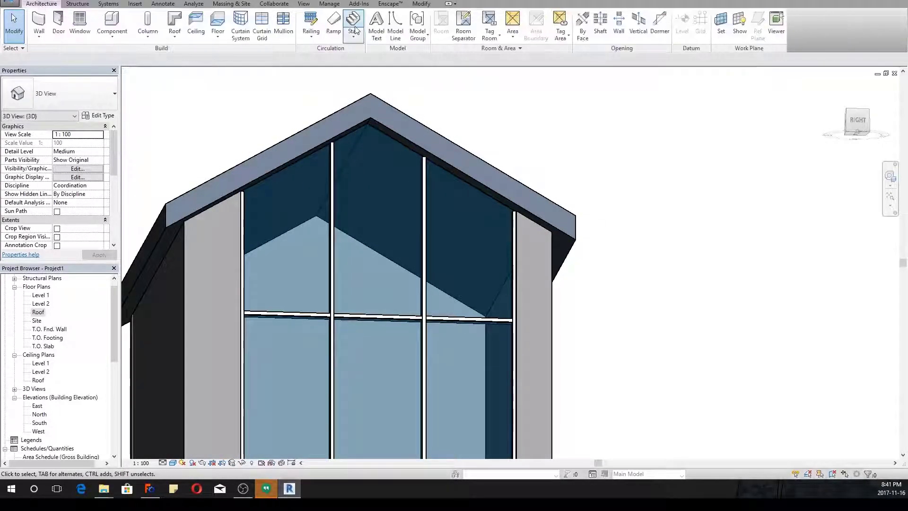
click(284, 24)
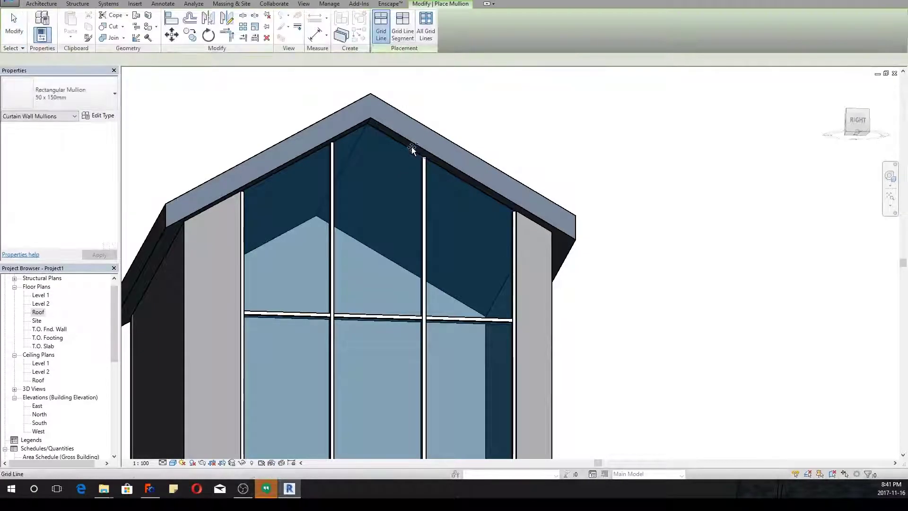
click(412, 147)
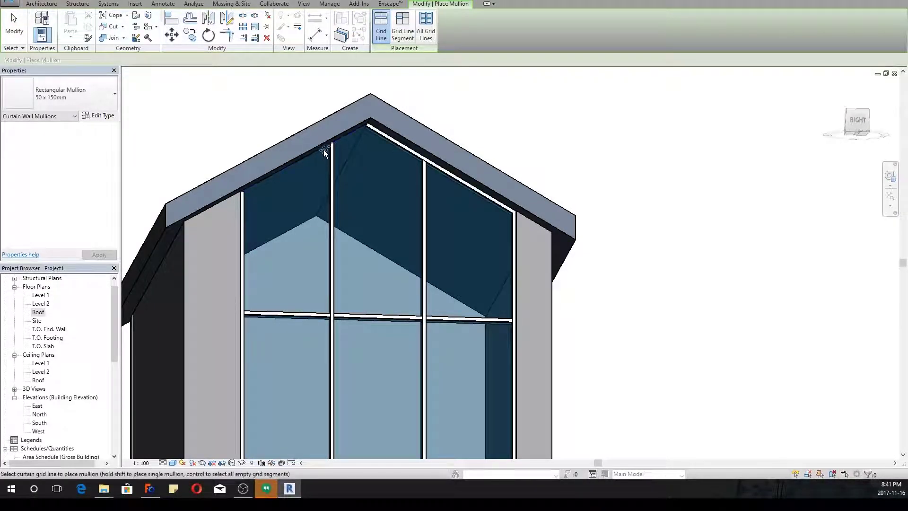
click(323, 149)
scroll(527, 166, down, 5)
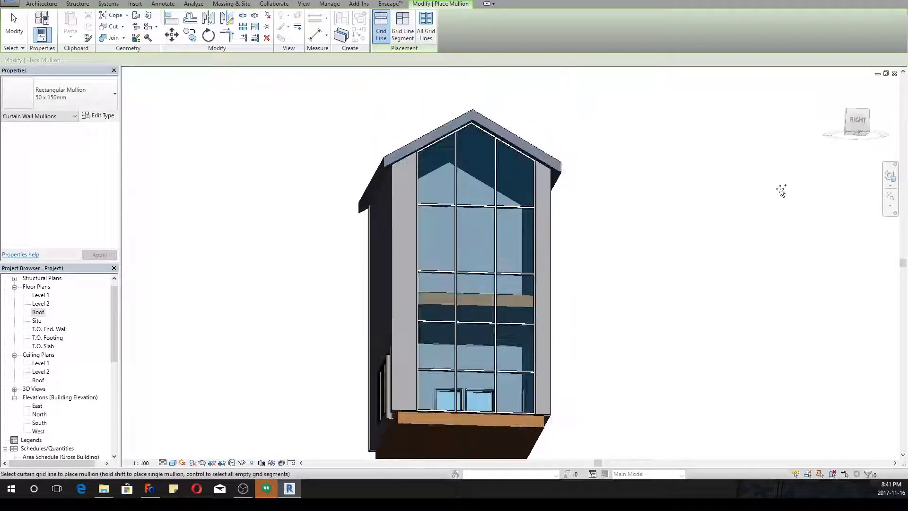
click(890, 176)
drag(597, 215, 592, 190)
click(592, 190)
scroll(507, 193, down, 3)
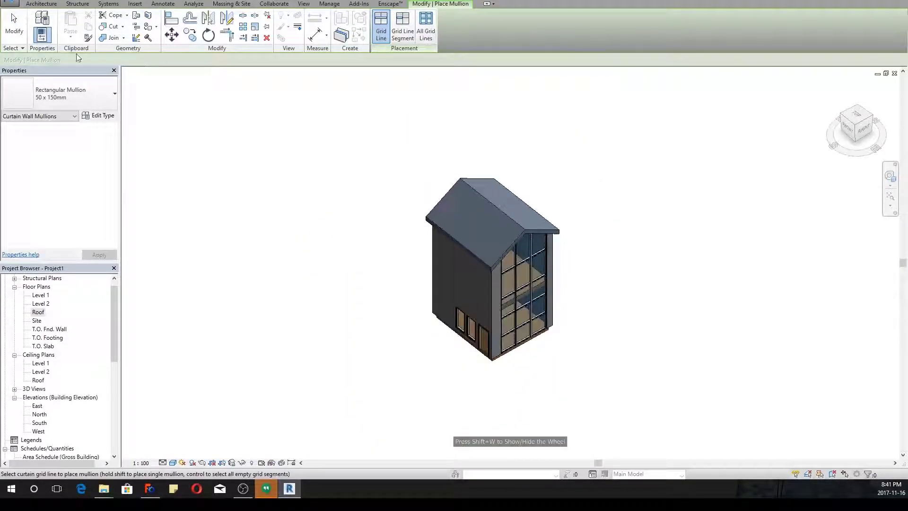
click(11, 14)
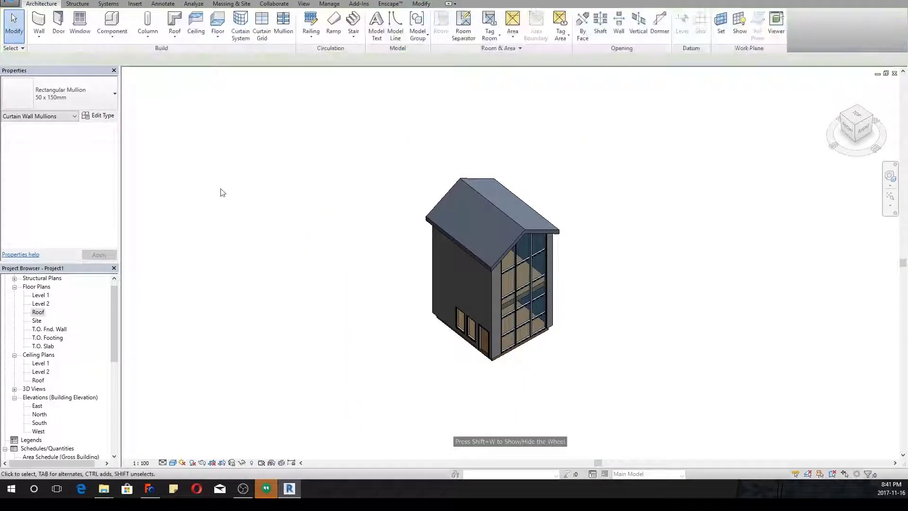
- Export the model to IFC as Project1 in the Desktop folder "video tuts recorded"
click(9, 4)
click(52, 131)
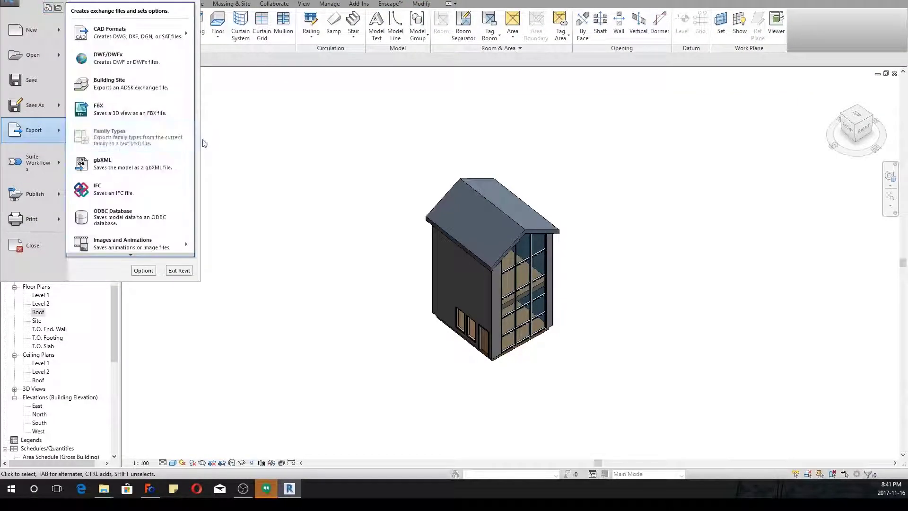
click(288, 169)
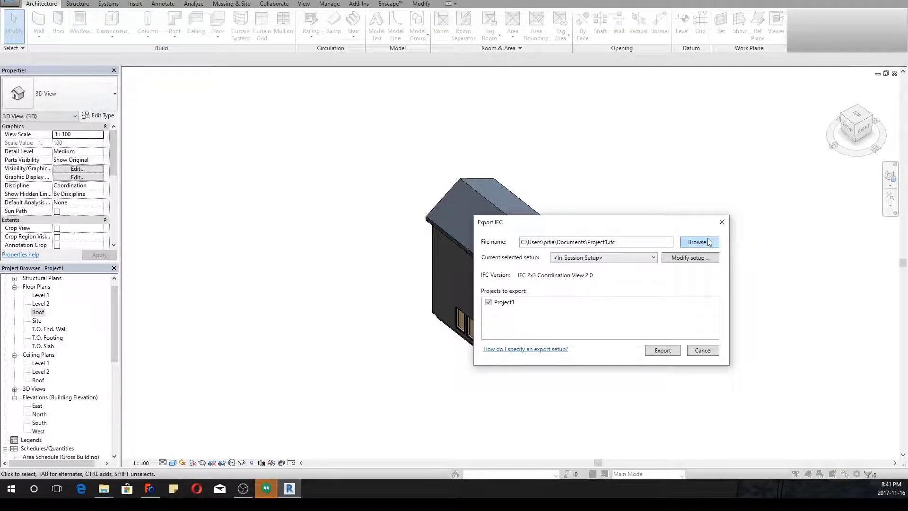
click(708, 242)
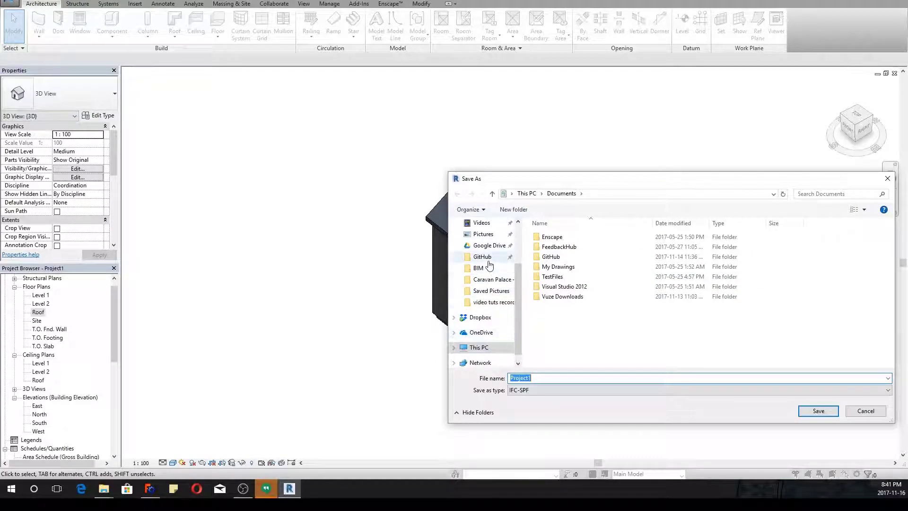
scroll(471, 328, up, 2)
click(479, 241)
double_click(570, 248)
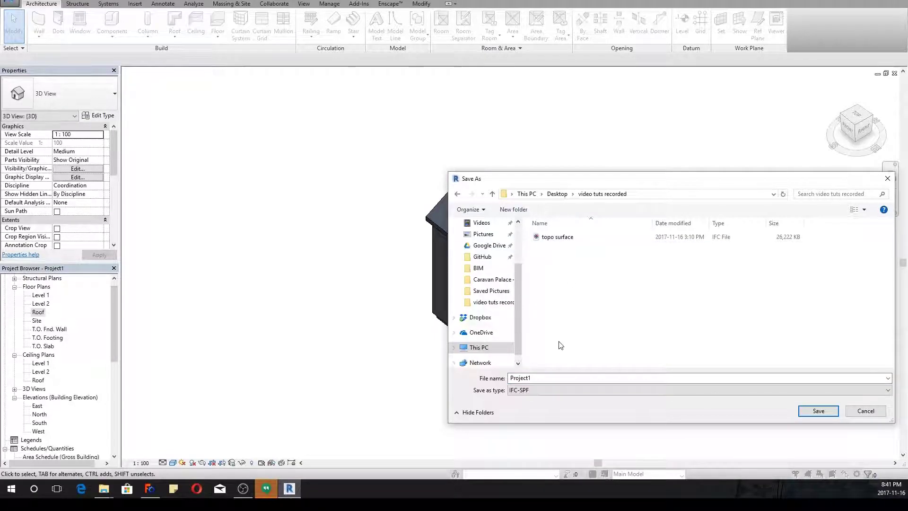
double_click(542, 378)
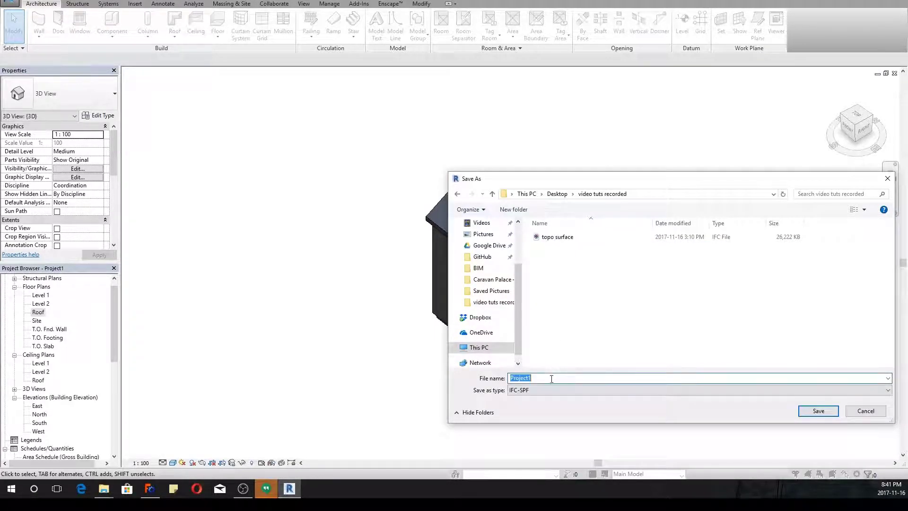
click(550, 378)
click(807, 410)
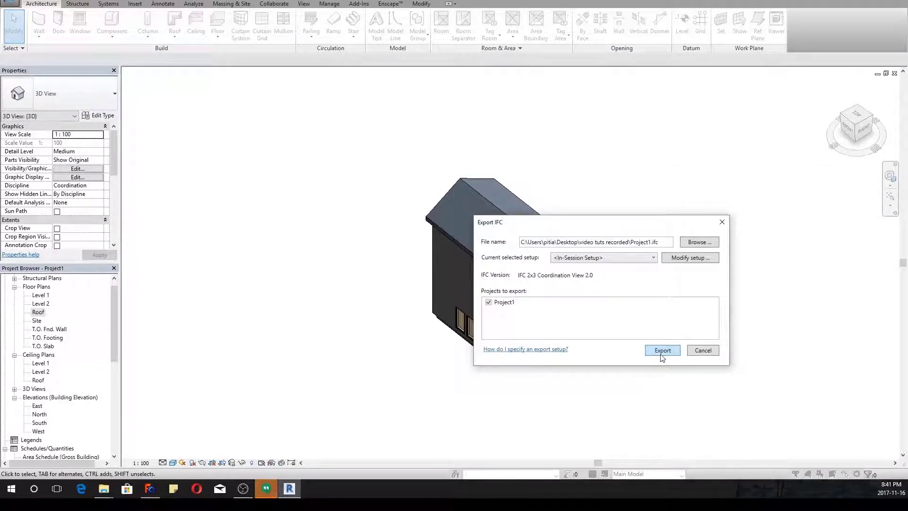
click(661, 349)
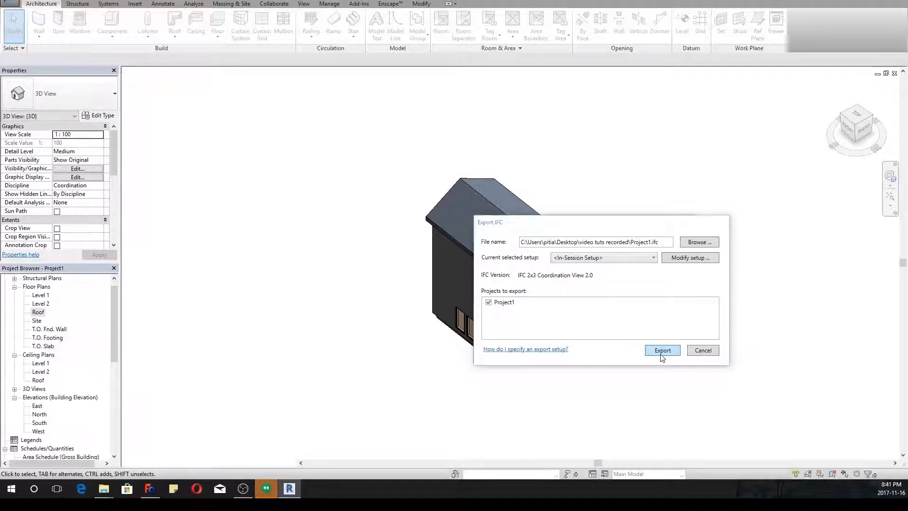
- Switch to FreeCAD and open the IFC page of the import-export preferences
click(150, 488)
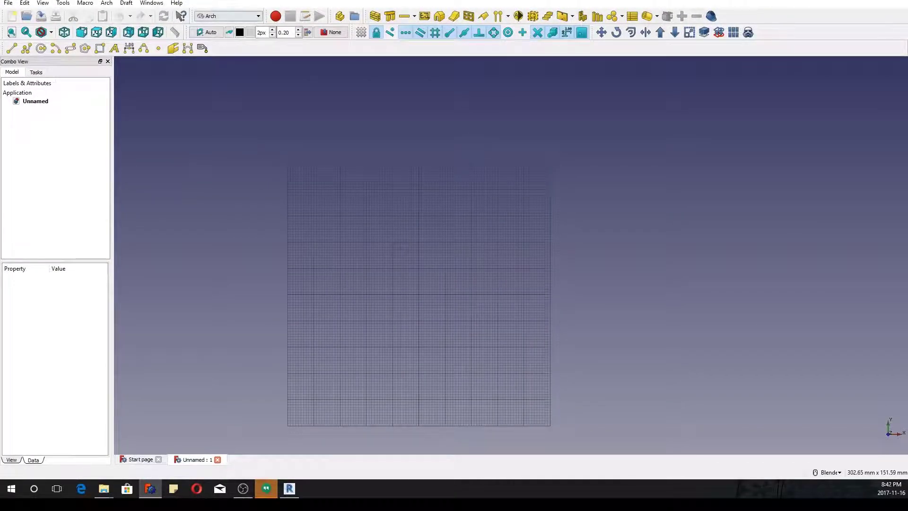
click(10, 3)
click(9, 3)
click(24, 3)
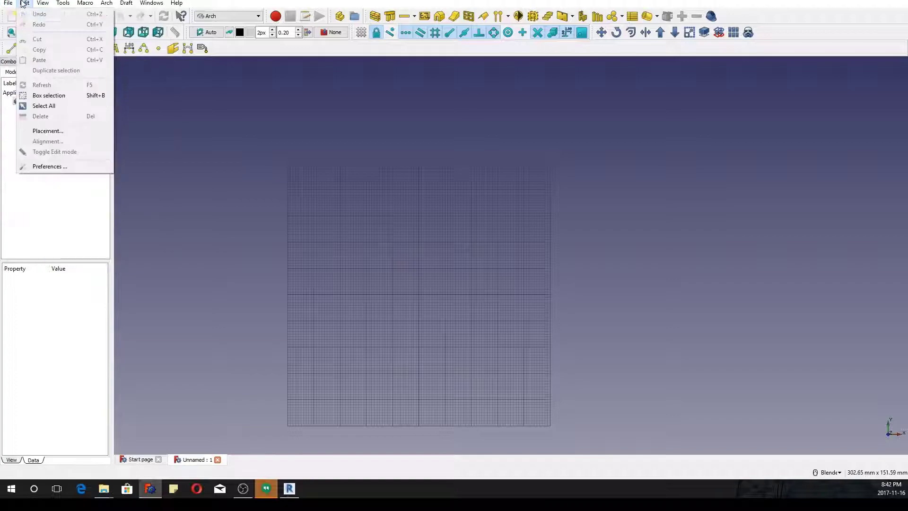
click(47, 164)
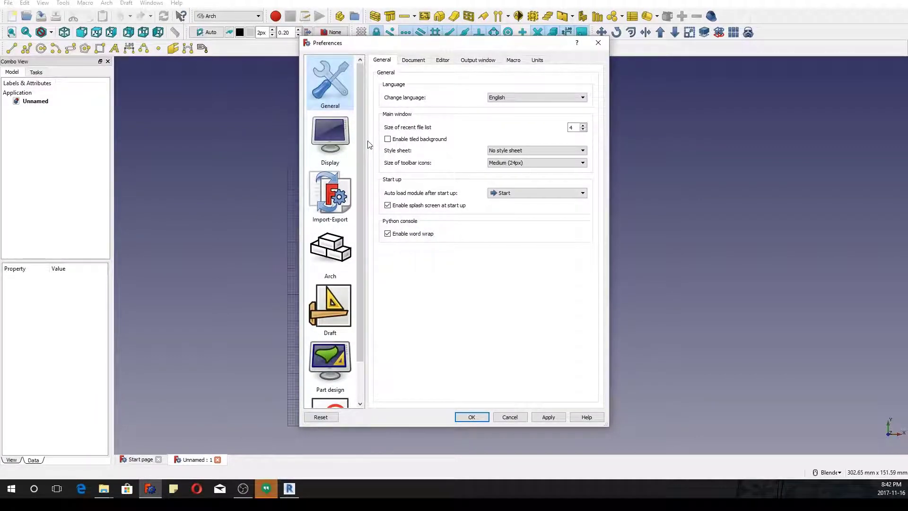
click(344, 213)
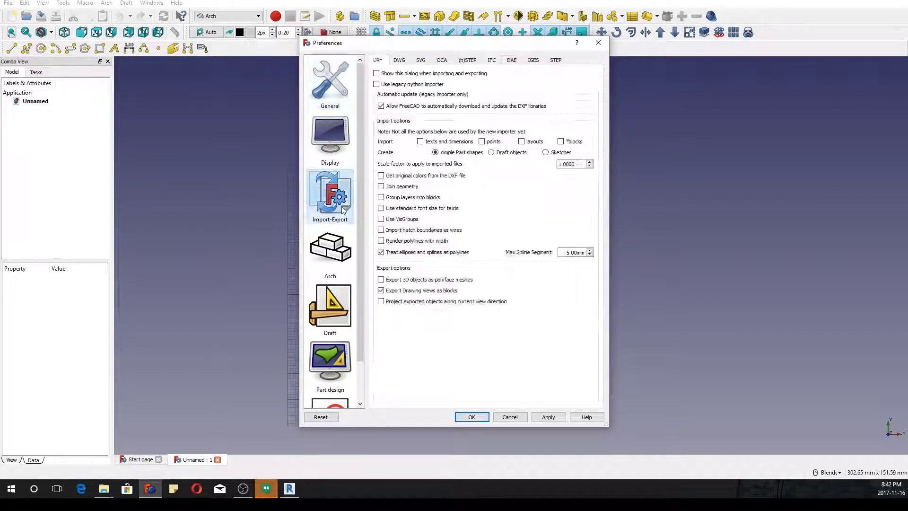
click(493, 62)
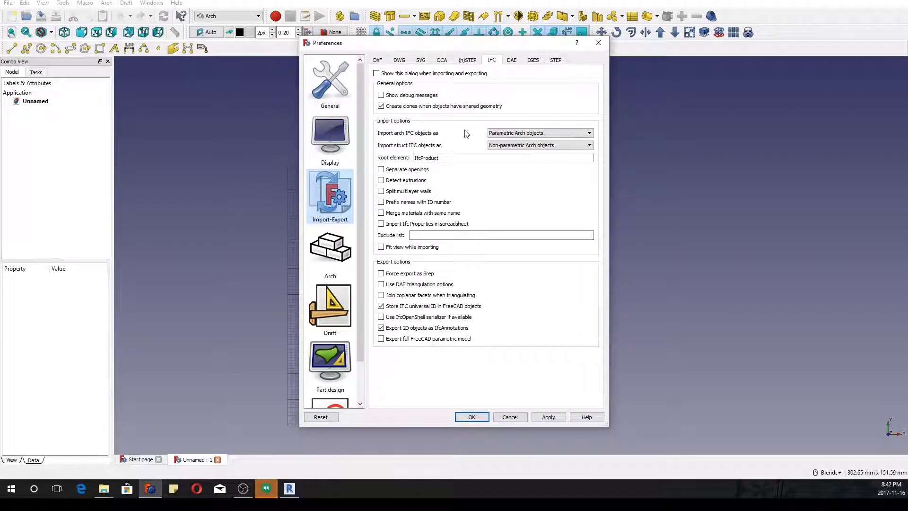
- Examine the available import choices for architectural and structural IFC objects
click(505, 134)
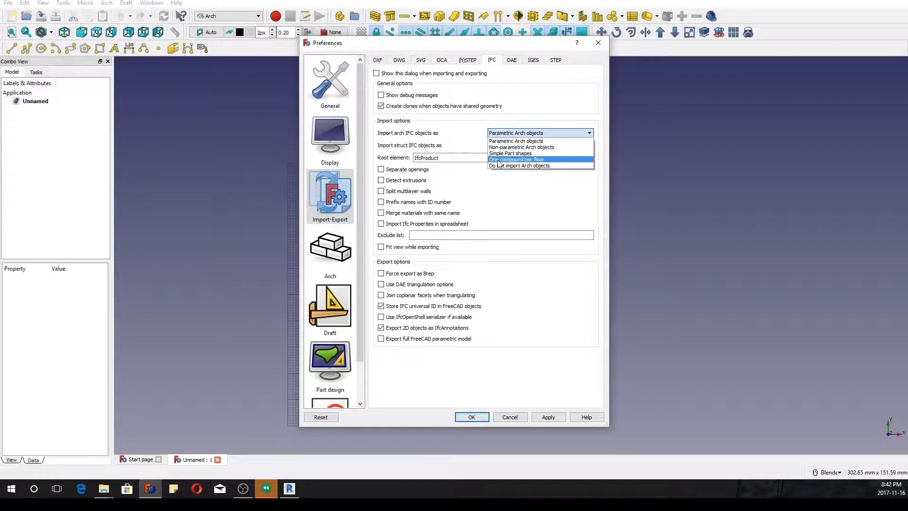
click(458, 135)
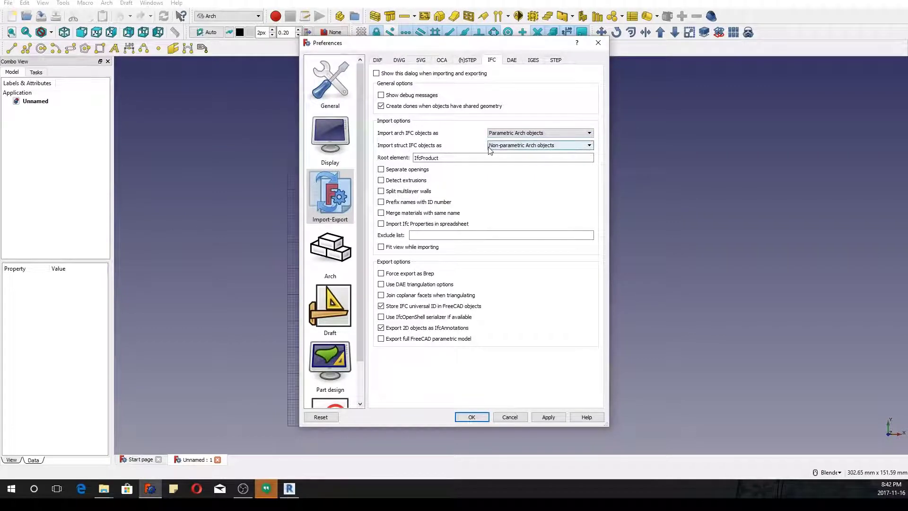
click(495, 134)
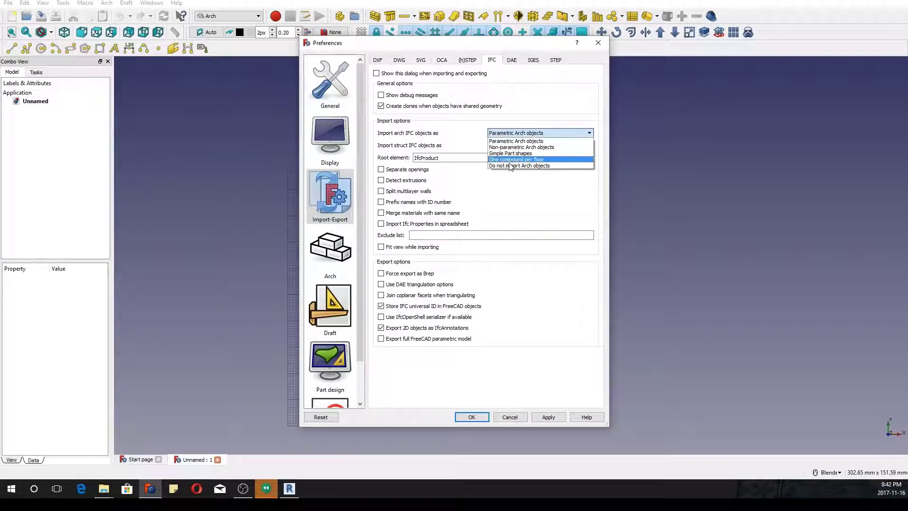
click(520, 127)
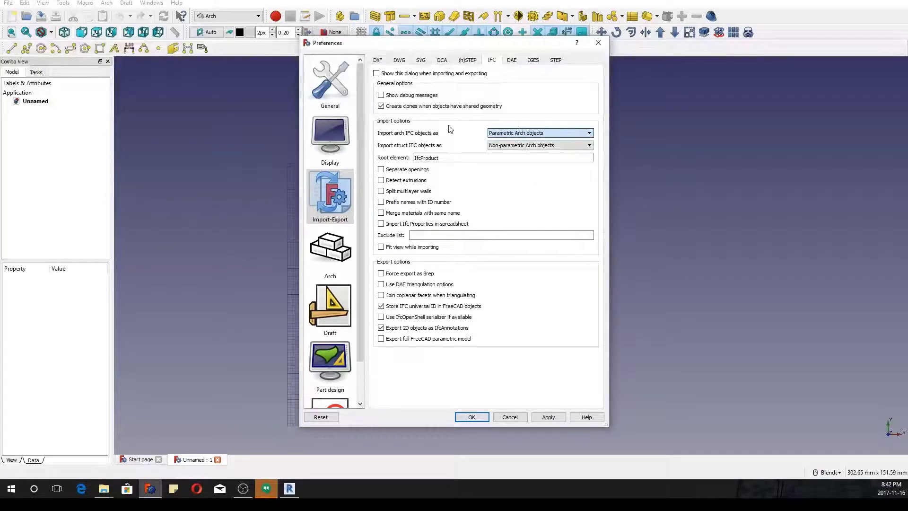
click(508, 151)
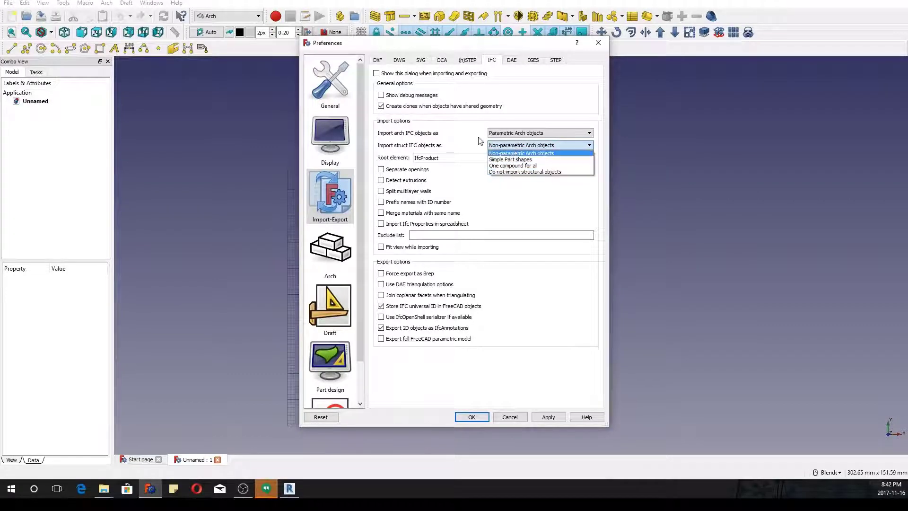
click(506, 149)
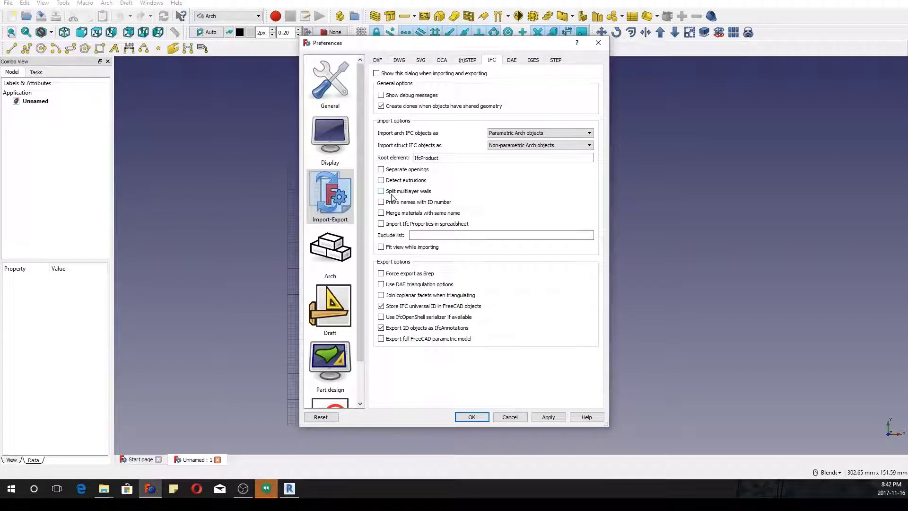
mouse_move(392, 196)
- Set architectural IFC objects to import as Non-parametric Arch objects and apply the preferences
drag(397, 48, 589, 63)
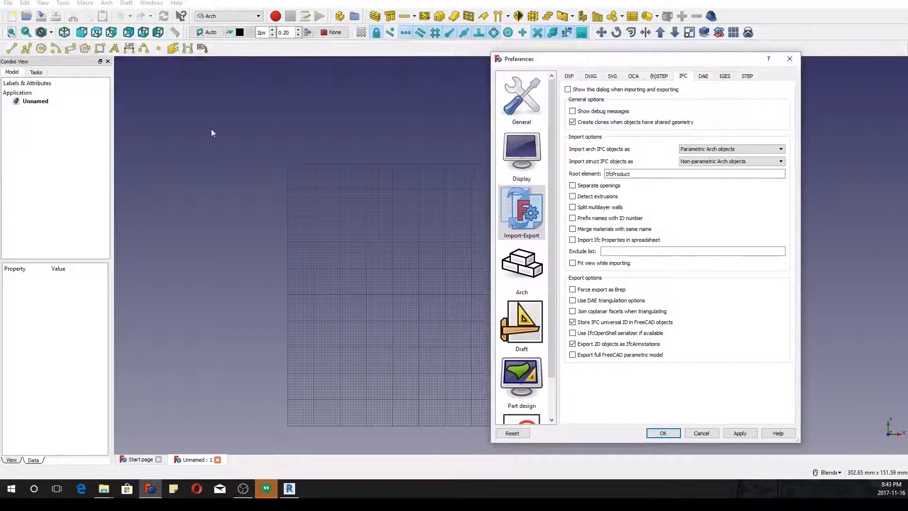
click(694, 151)
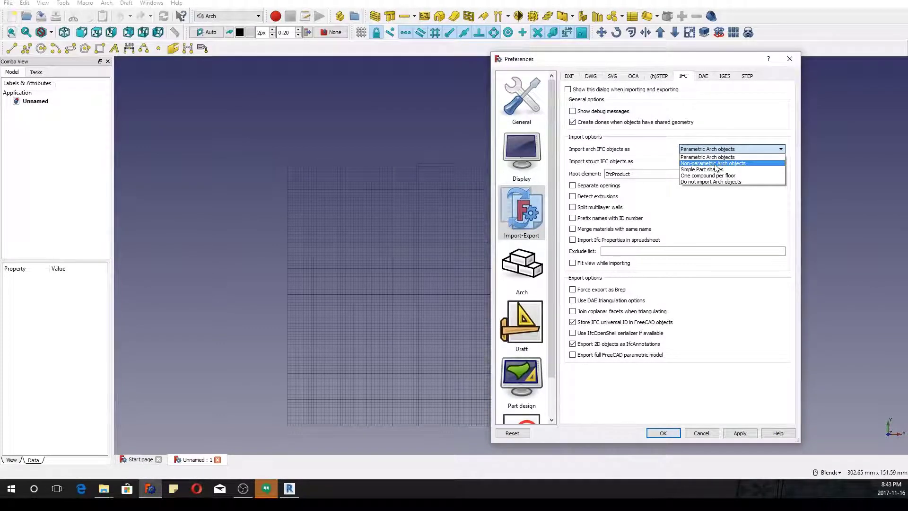
click(715, 164)
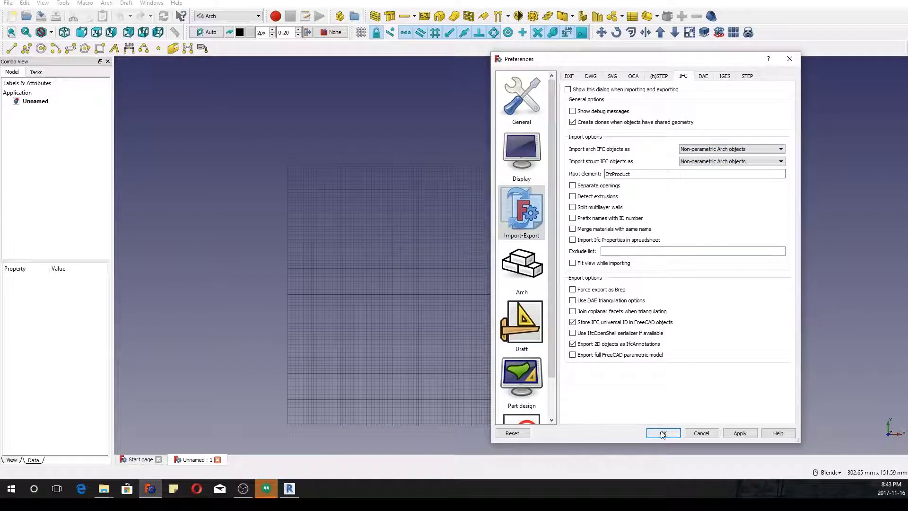
key(Return)
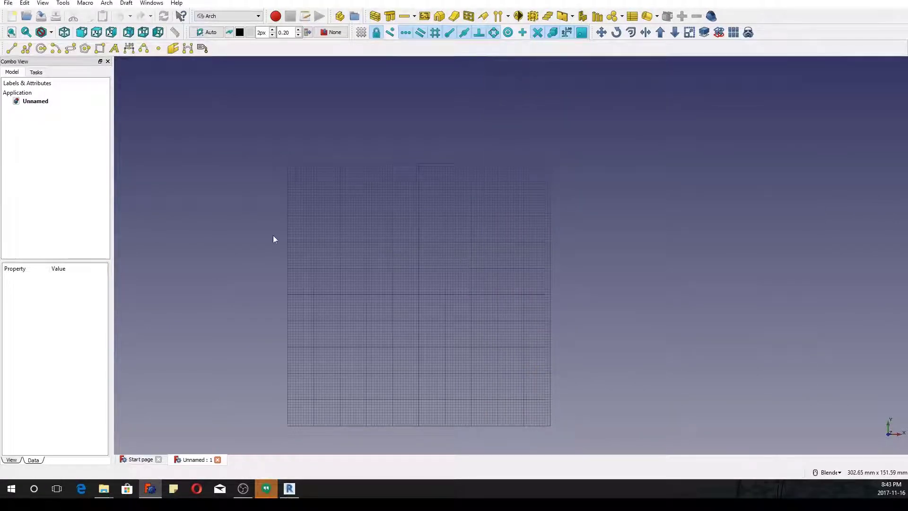
- Import the Project1 IFC file from the "video tuts recorded" folder into the document
click(8, 3)
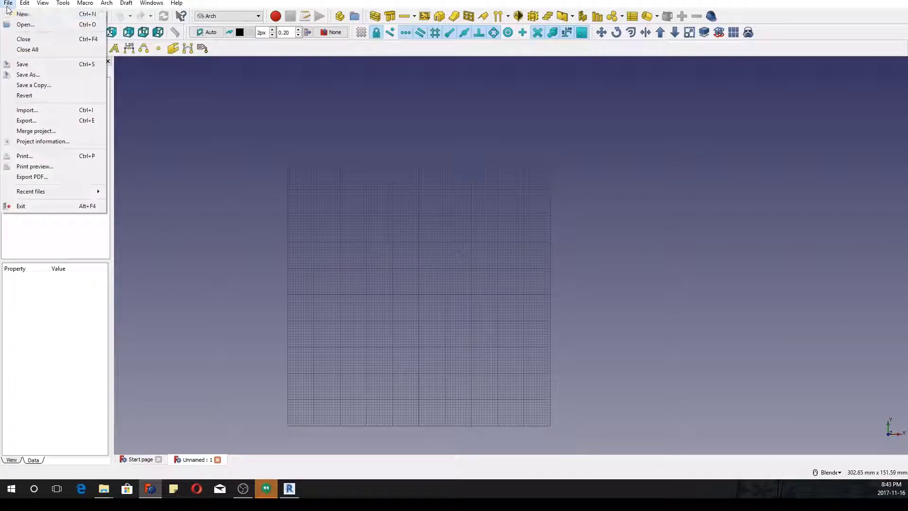
click(27, 102)
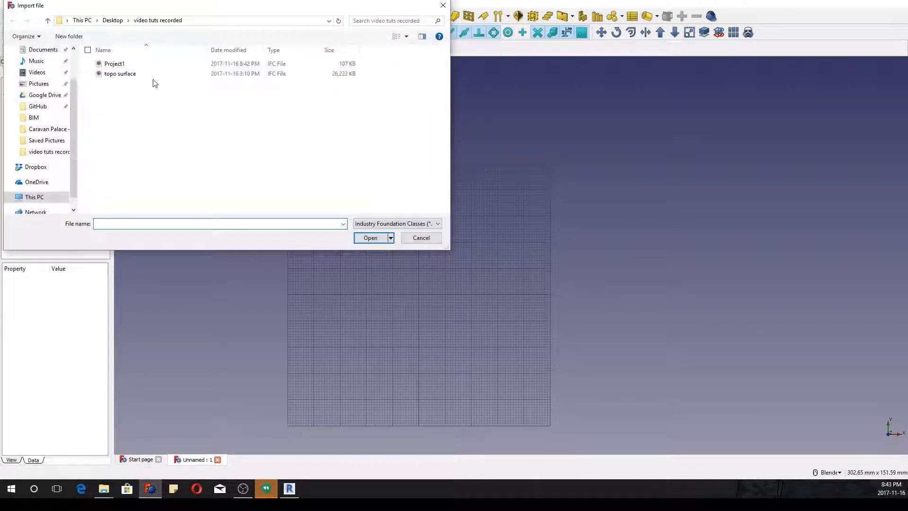
click(142, 65)
click(384, 238)
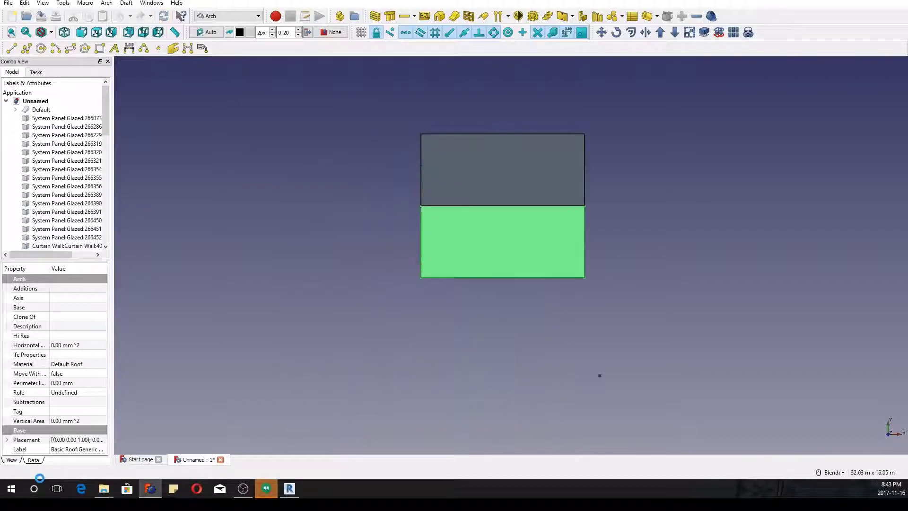
- Examine the imported building's curtain wall, side walls and gable roof from several angles
middle_drag(539, 319, 591, 255)
scroll(591, 255, up, 5)
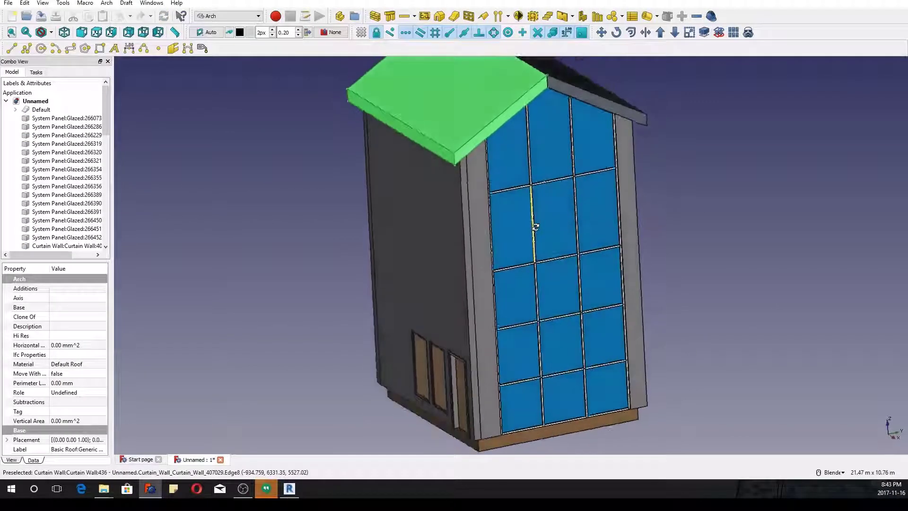
middle_drag(536, 226, 486, 354)
scroll(540, 213, down, 3)
scroll(601, 274, up, 5)
scroll(537, 268, down, 2)
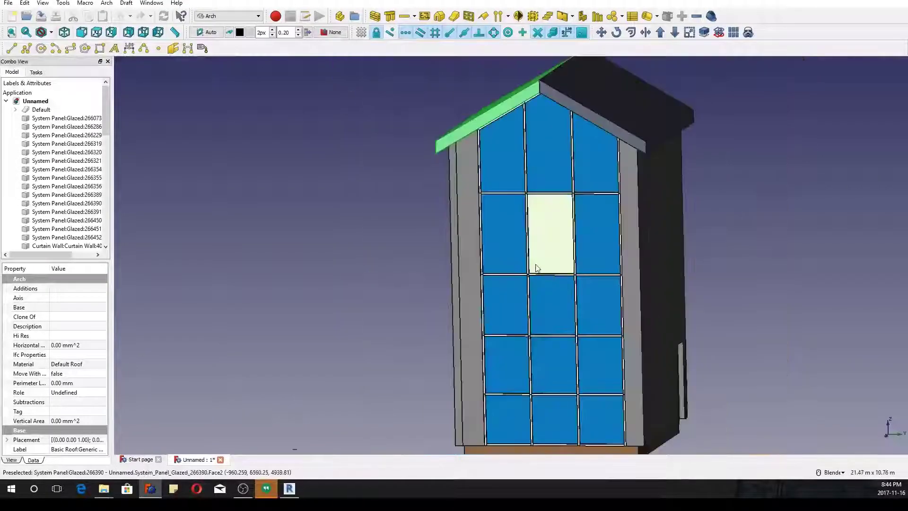
middle_drag(537, 268, 613, 288)
scroll(480, 167, up, 3)
- Hide one slope of the gable roof and inspect the mullions and wall corner beneath it
click(480, 166)
scroll(614, 287, up, 5)
scroll(561, 317, down, 6)
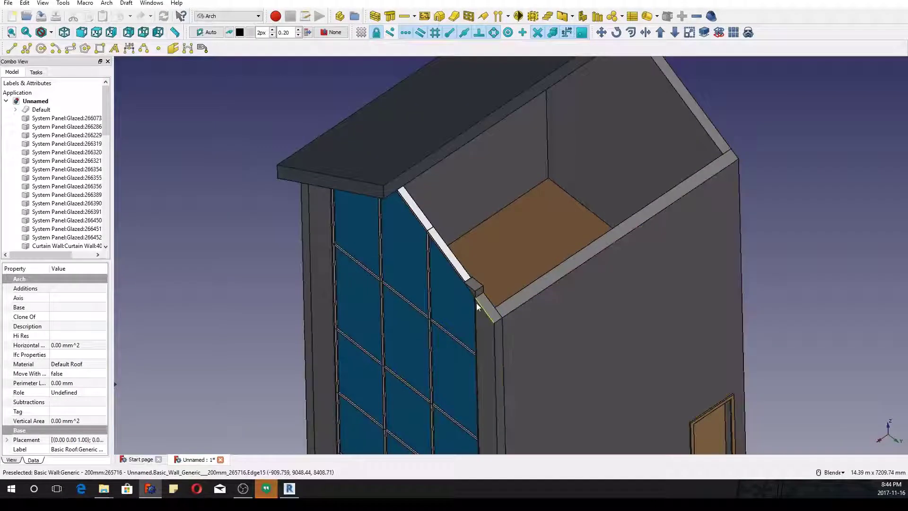
scroll(476, 303, up, 2)
middle_drag(461, 275, 491, 190)
scroll(494, 188, up, 5)
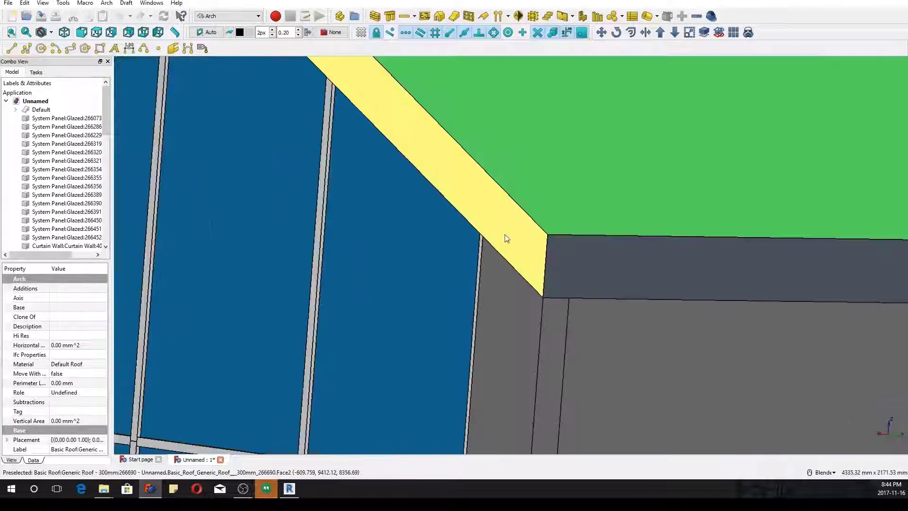
middle_drag(504, 234, 512, 188)
scroll(504, 273, down, 4)
middle_drag(504, 273, 564, 161)
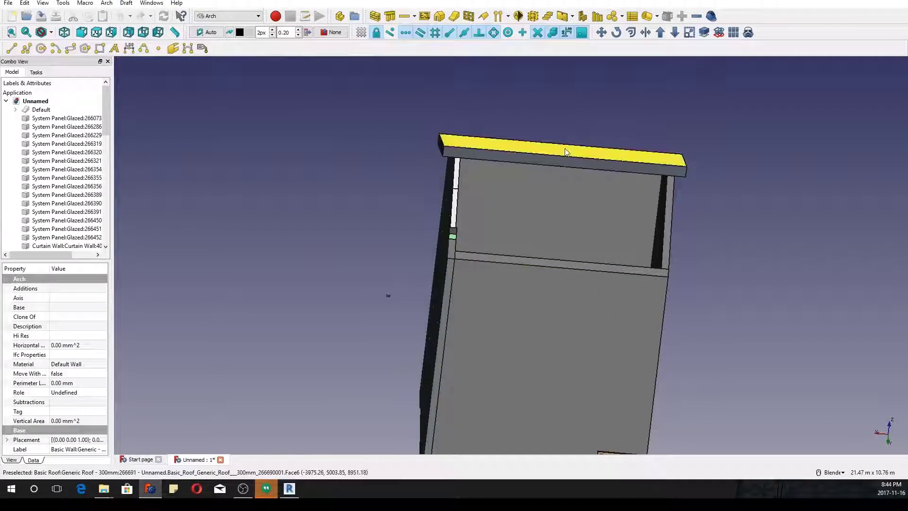
- Hide the remaining roof slope and inspect the gable wall tops and the upper floor
middle_drag(527, 219, 709, 229)
scroll(705, 219, up, 3)
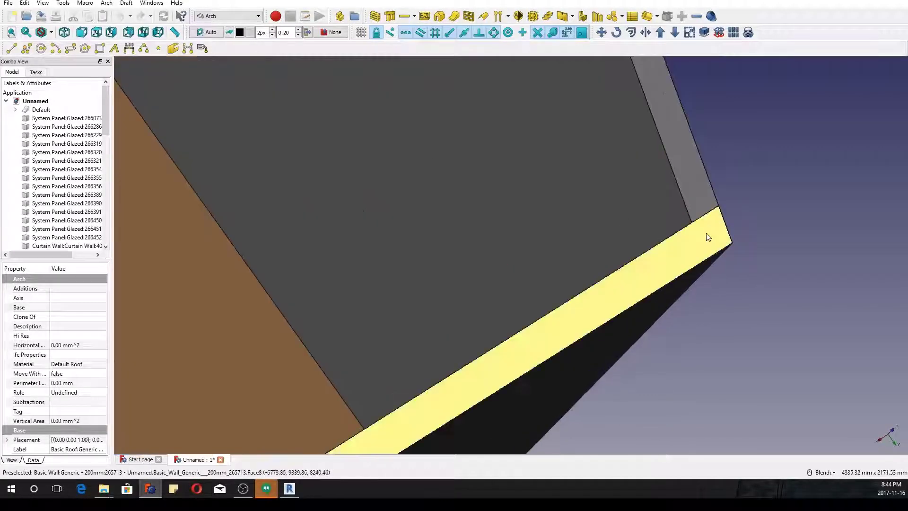
scroll(705, 233, down, 6)
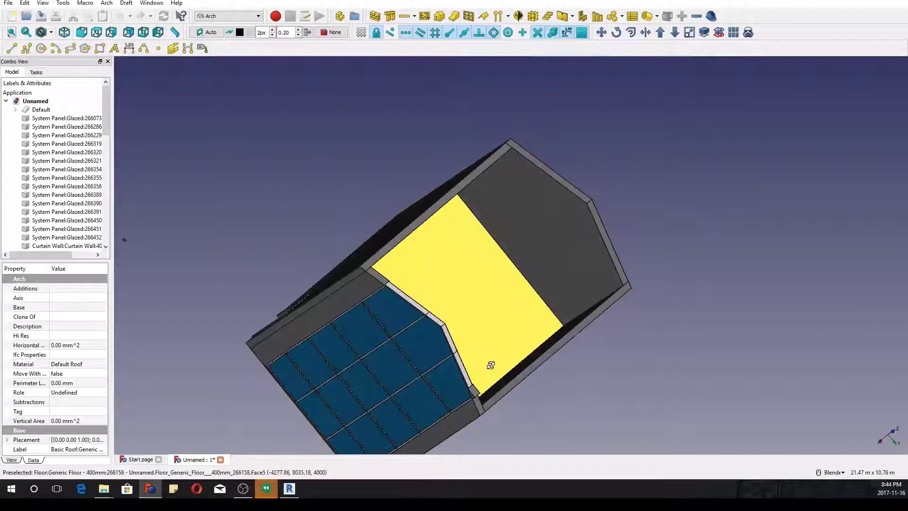
middle_drag(488, 367, 377, 283)
scroll(487, 315, up, 3)
scroll(487, 314, down, 5)
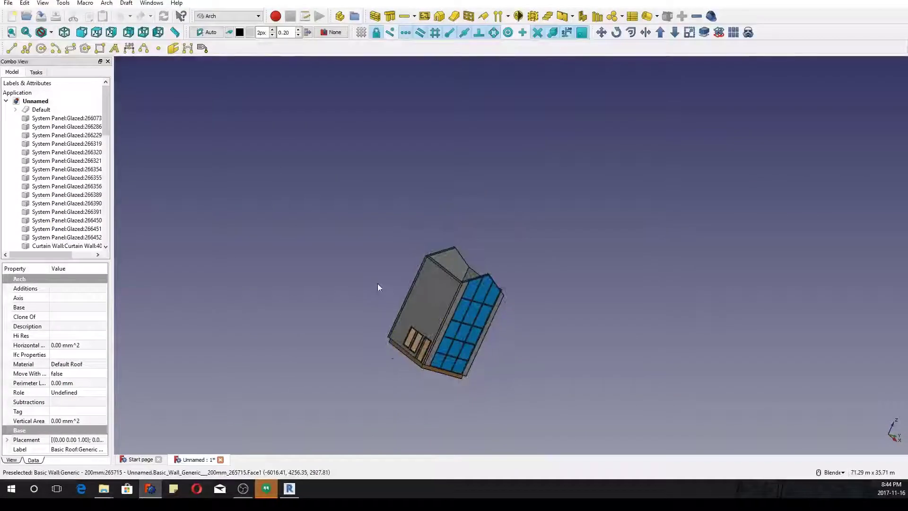
- Inspect the Default site's components and the properties of the site and its Building from the model tree
click(97, 33)
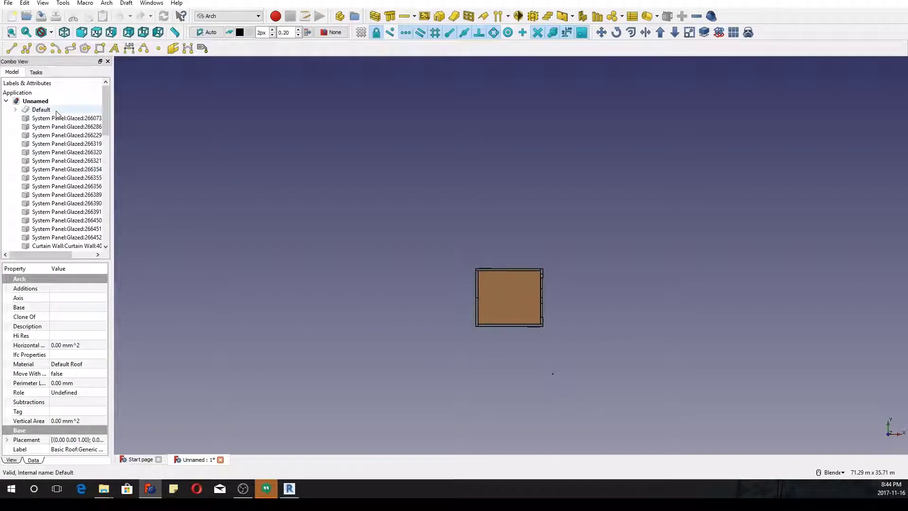
click(36, 111)
double_click(18, 112)
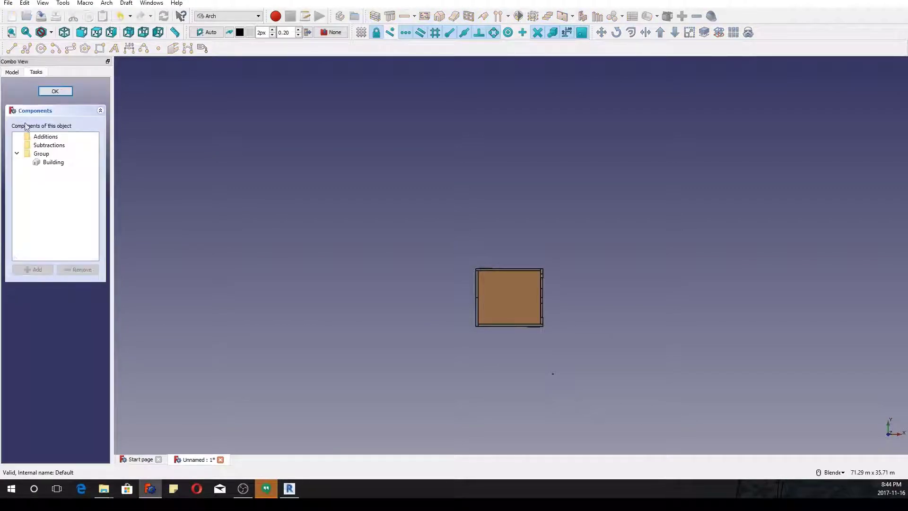
click(47, 94)
click(51, 118)
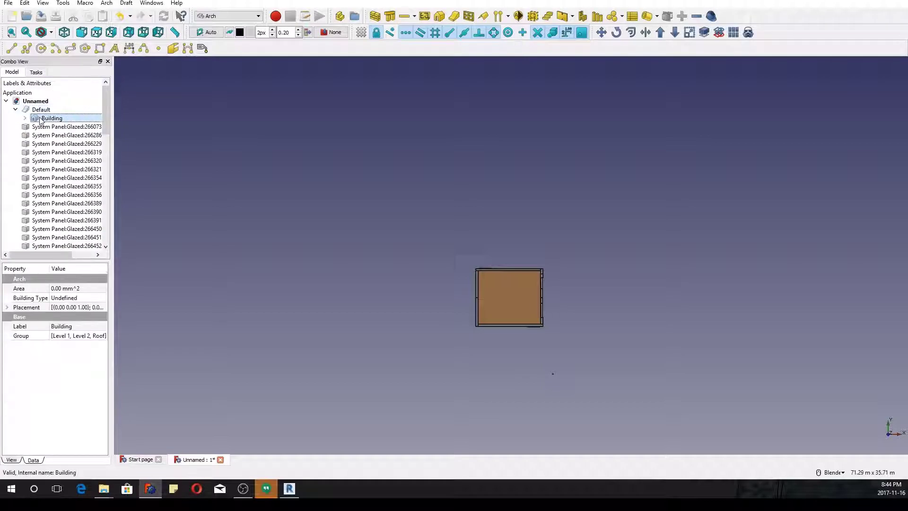
key(0)
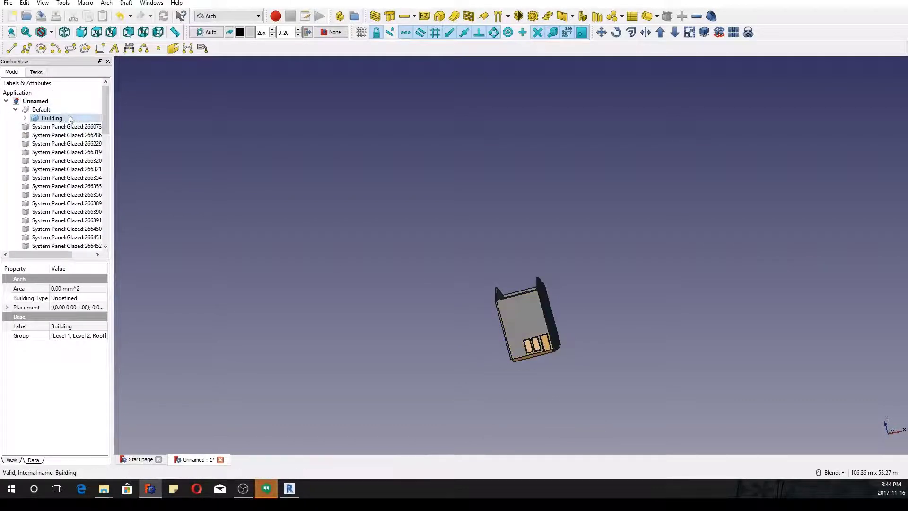
click(47, 112)
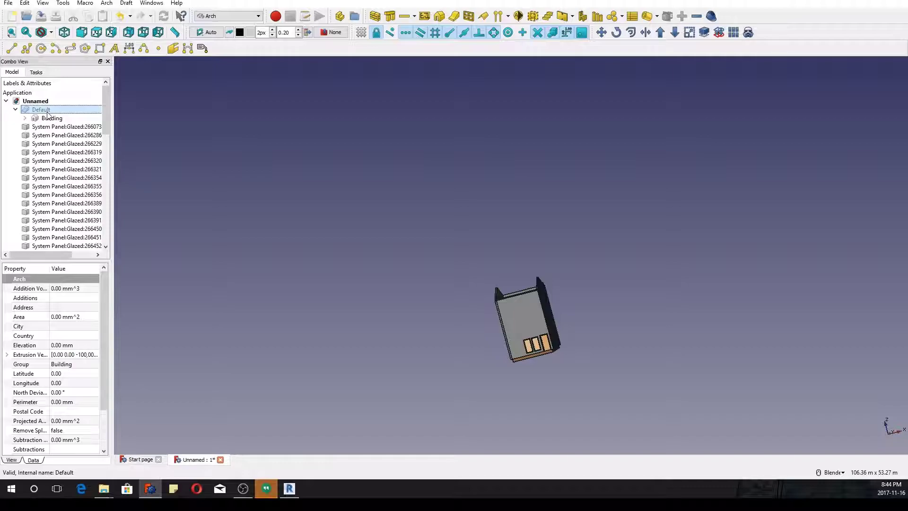
- Make both hidden Generic Roof slopes visible again and view the building from the top
scroll(25, 120, down, 10)
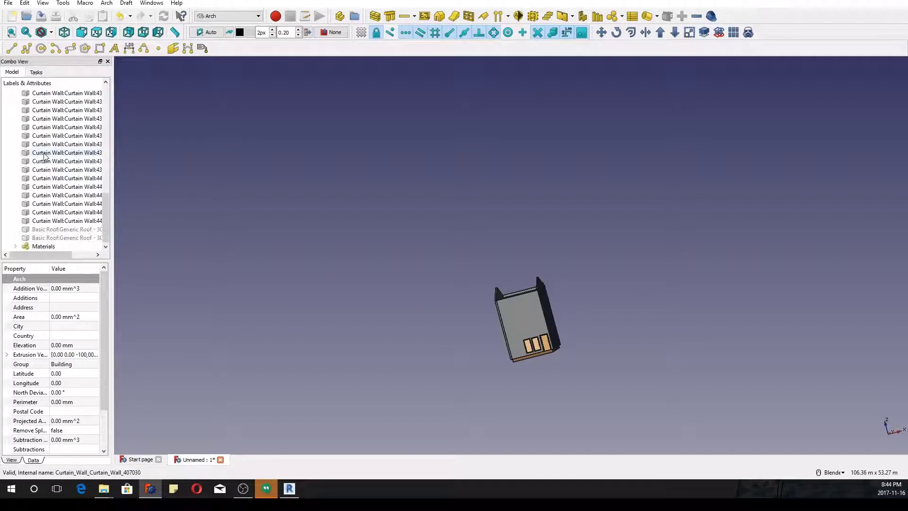
click(43, 231)
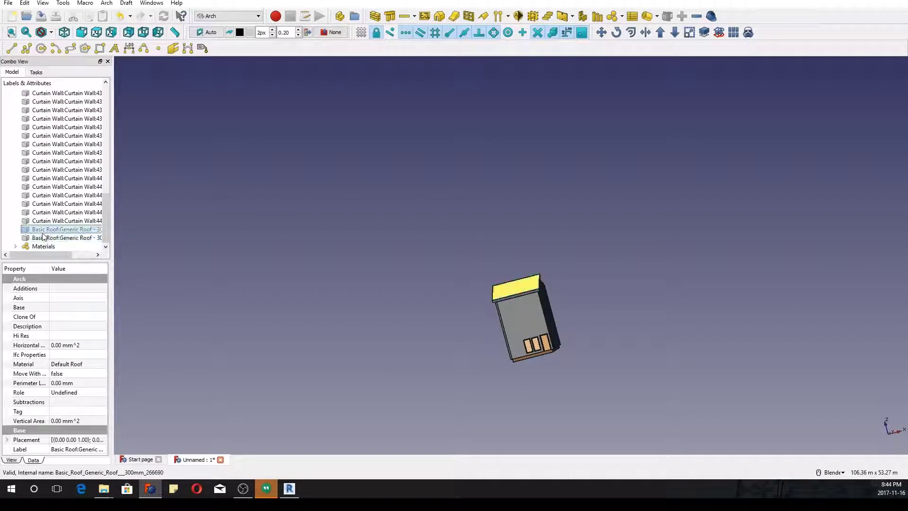
click(96, 33)
scroll(566, 248, up, 4)
click(538, 409)
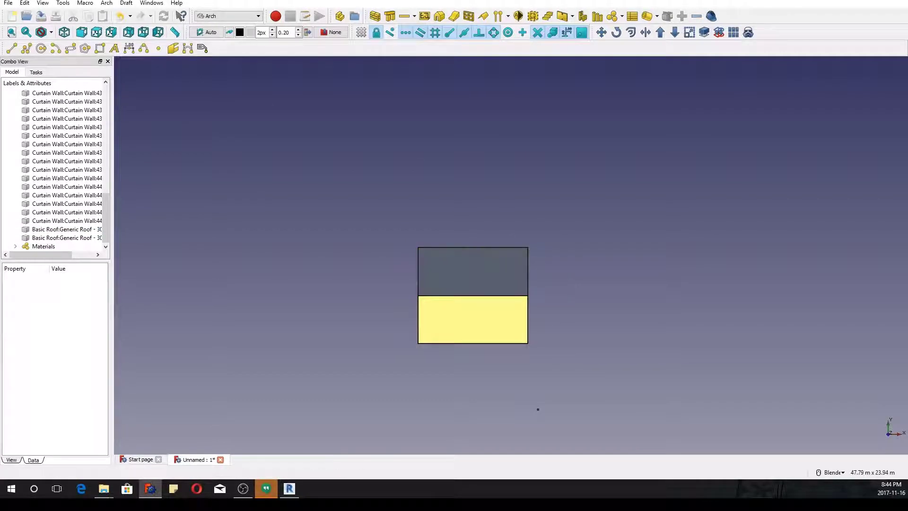
- Set the working plane to XY (top) and change the display style to wireframe
click(203, 47)
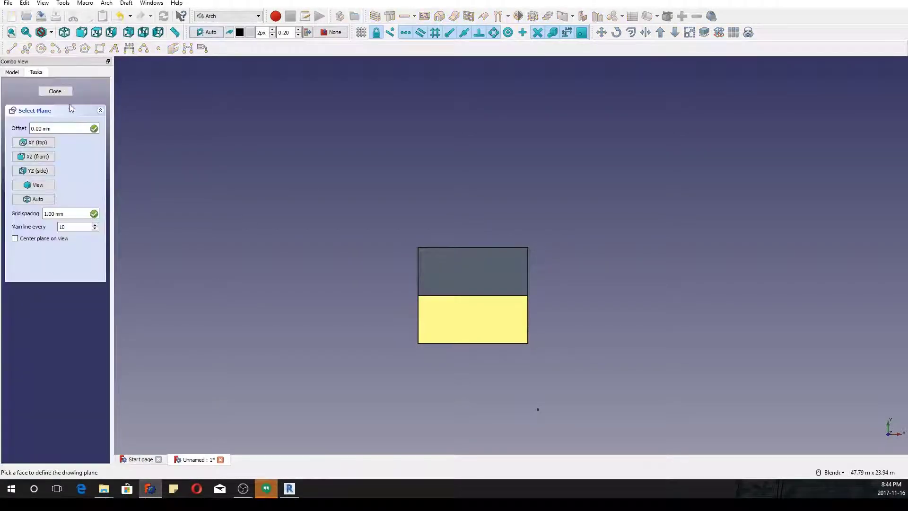
click(37, 144)
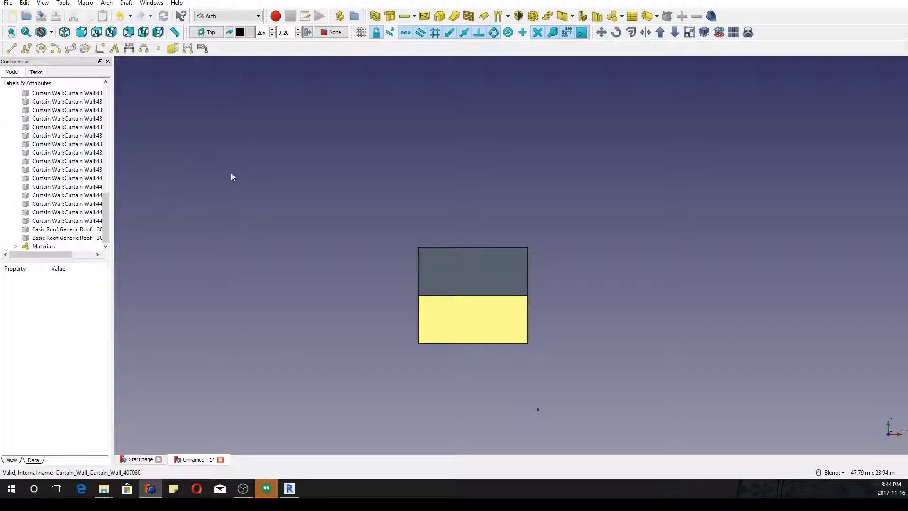
click(212, 19)
click(212, 25)
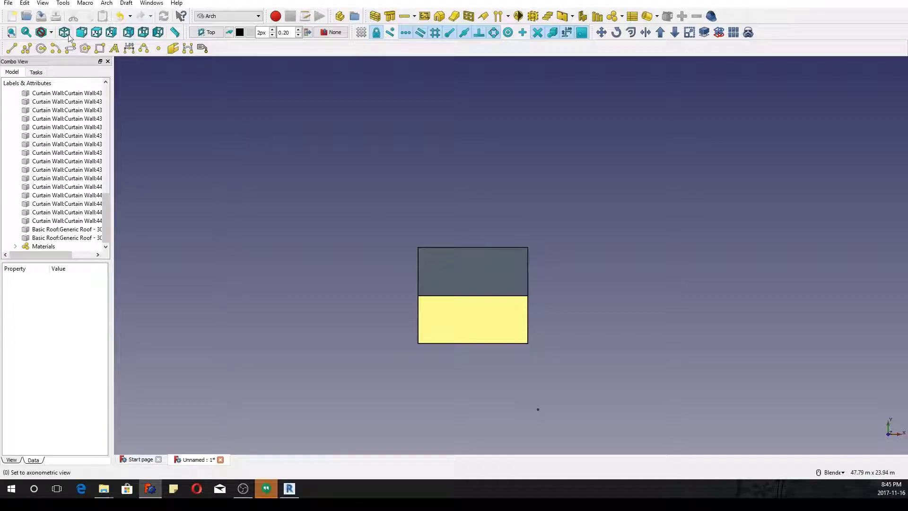
click(52, 33)
click(56, 74)
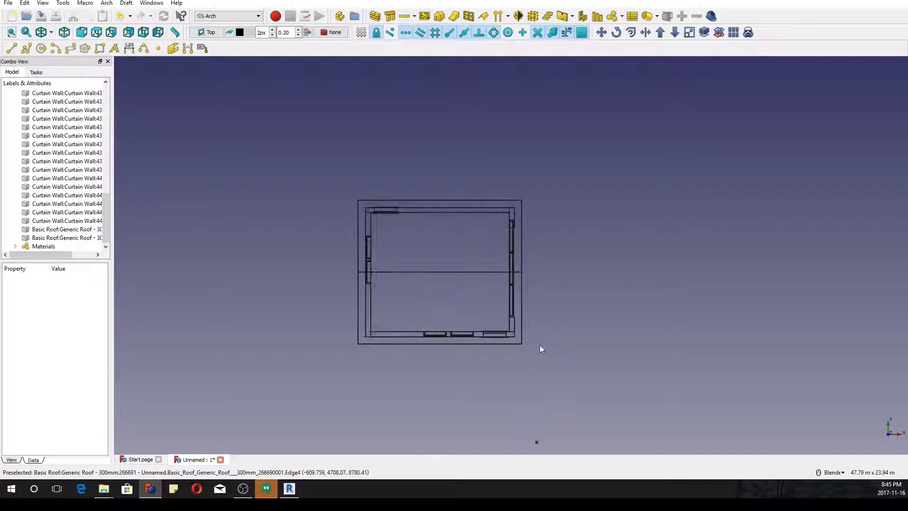
- Examine the walls, windows, doors and roof outline in the wireframe plan view
scroll(343, 211, up, 2)
scroll(610, 168, up, 4)
scroll(641, 191, down, 1)
scroll(639, 188, down, 2)
scroll(529, 233, up, 1)
scroll(488, 231, down, 1)
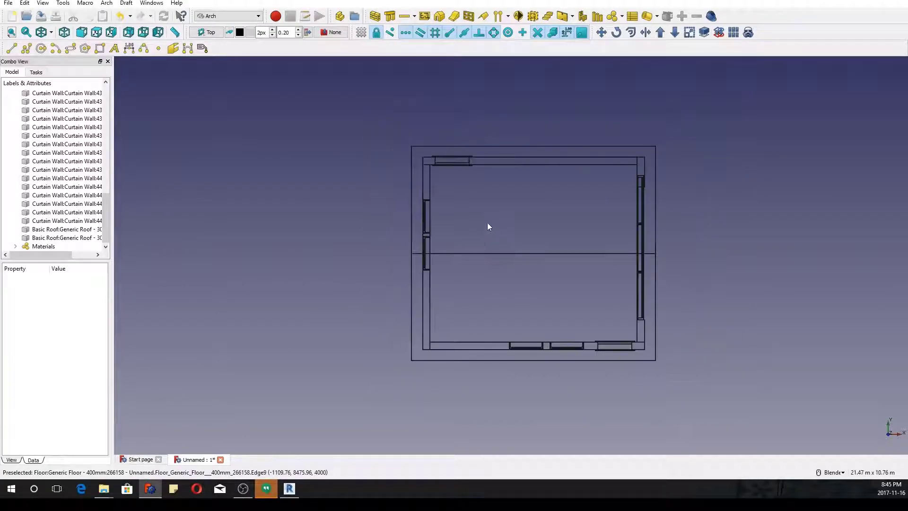
scroll(618, 343, up, 3)
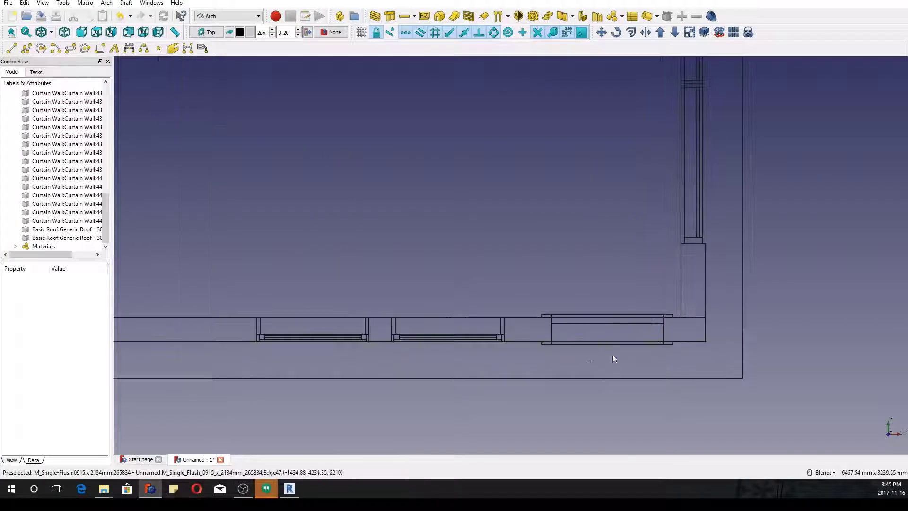
scroll(364, 270, down, 2)
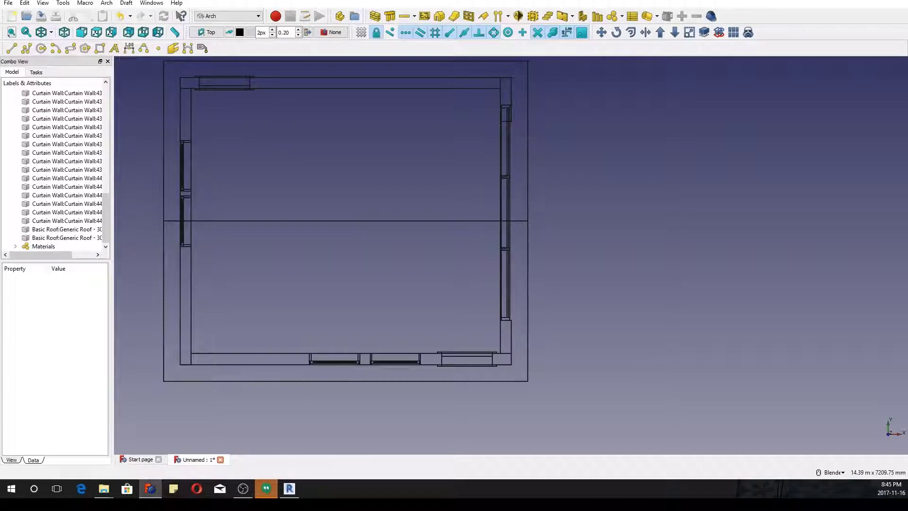
scroll(449, 330, down, 2)
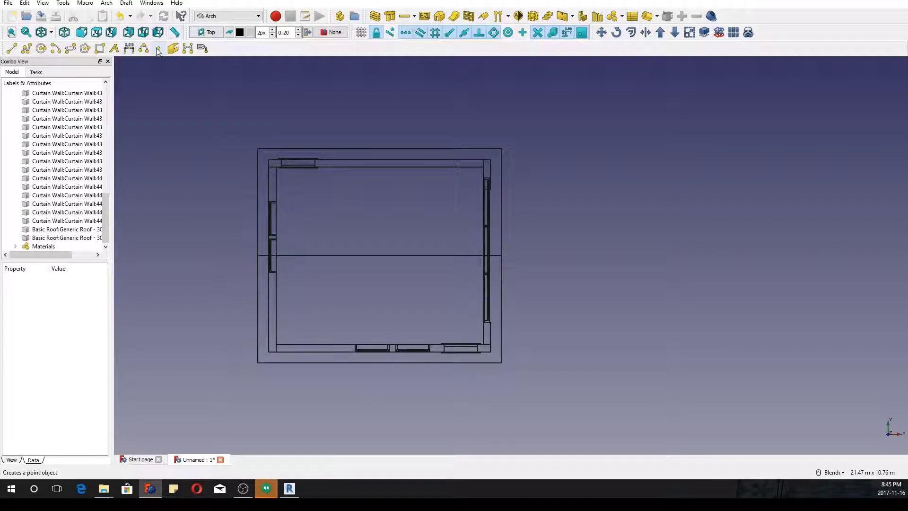
- Dimension the overall outer length of the wall with the two windows and door, placing the dimension line below the roof outline
click(129, 48)
scroll(286, 376, up, 4)
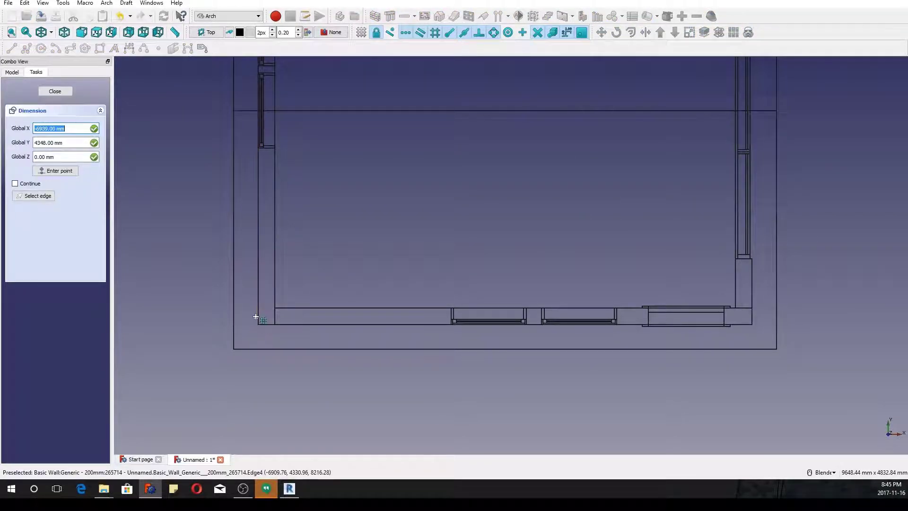
click(258, 315)
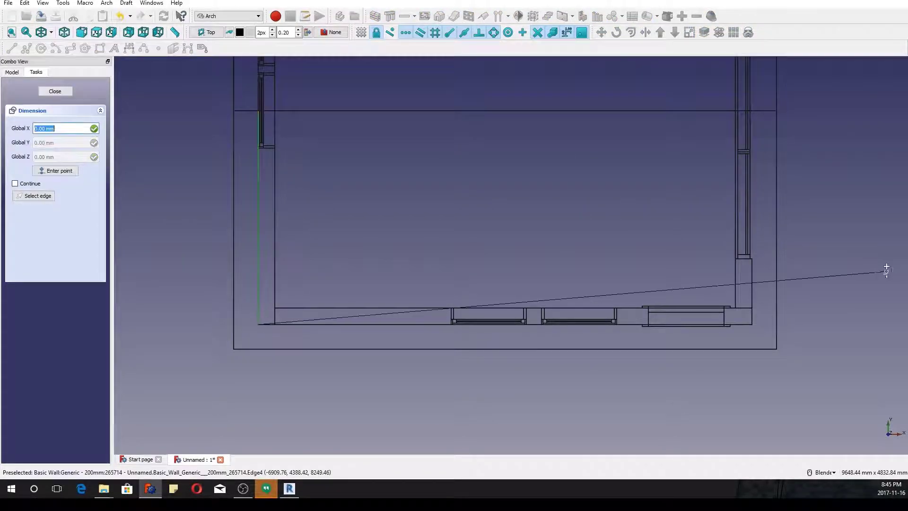
click(752, 322)
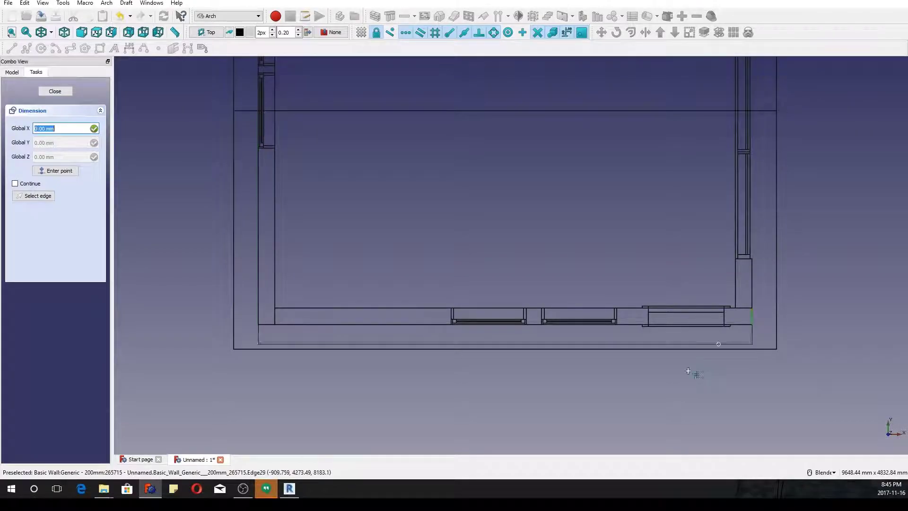
click(661, 409)
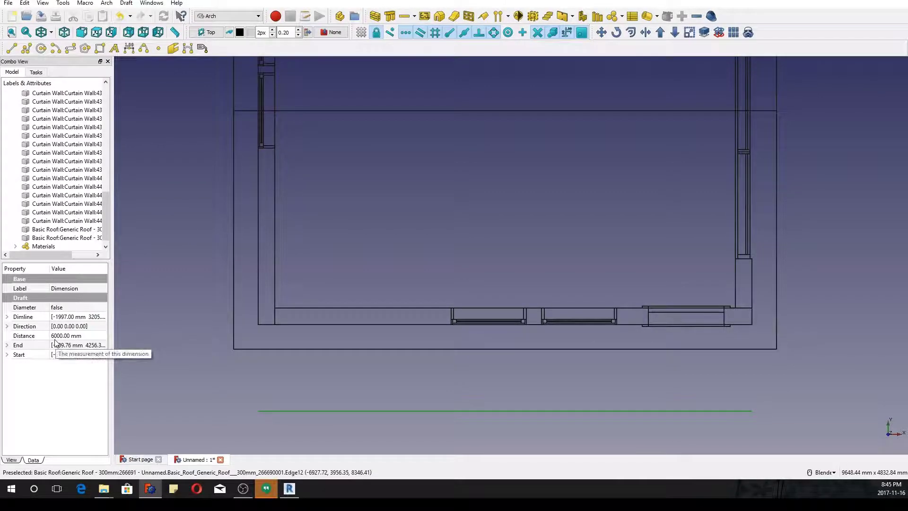
- Dimension the overall outer depth of the building along its left wall, placing the dimension line outside the roof outline
scroll(407, 359, down, 5)
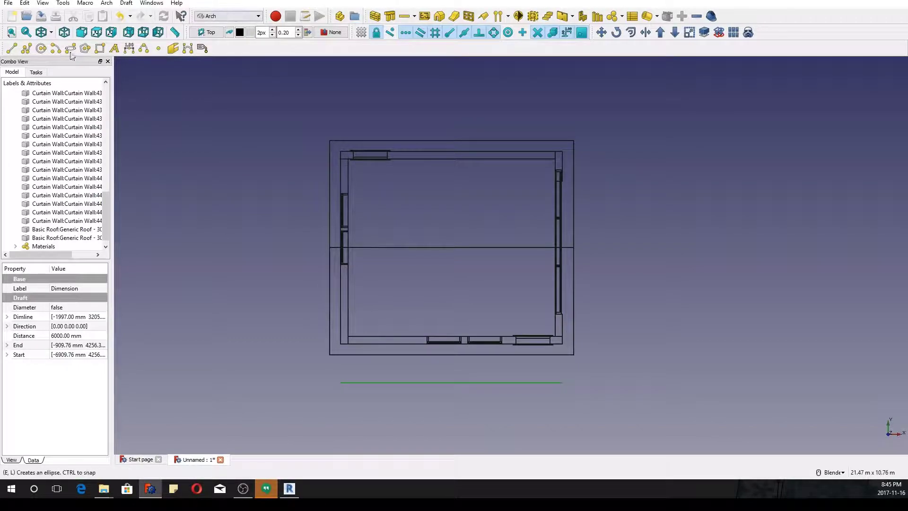
click(128, 48)
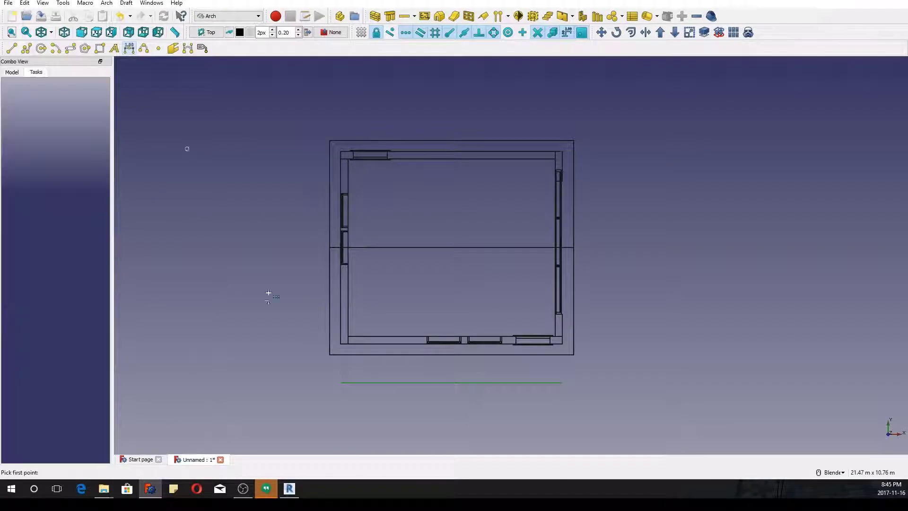
click(342, 335)
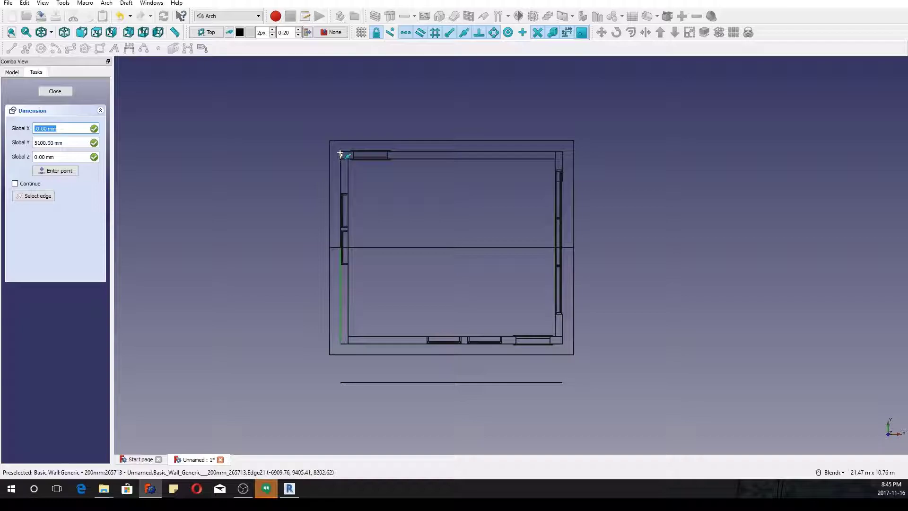
scroll(340, 154, up, 5)
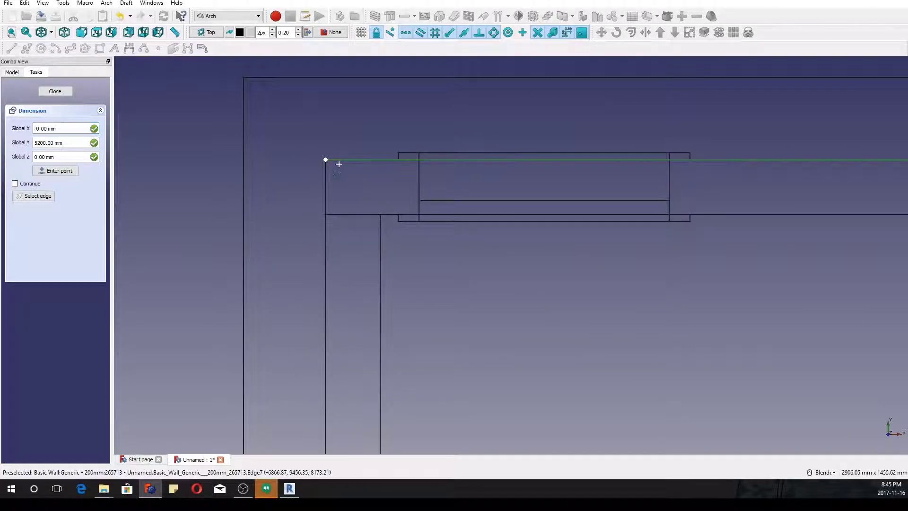
scroll(352, 179, down, 5)
click(258, 277)
scroll(258, 277, down, 5)
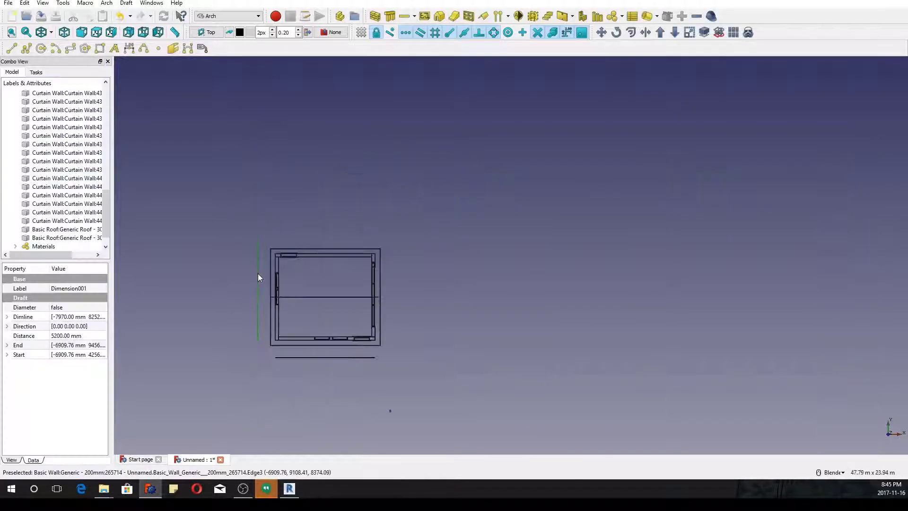
scroll(247, 282, up, 6)
scroll(248, 282, down, 3)
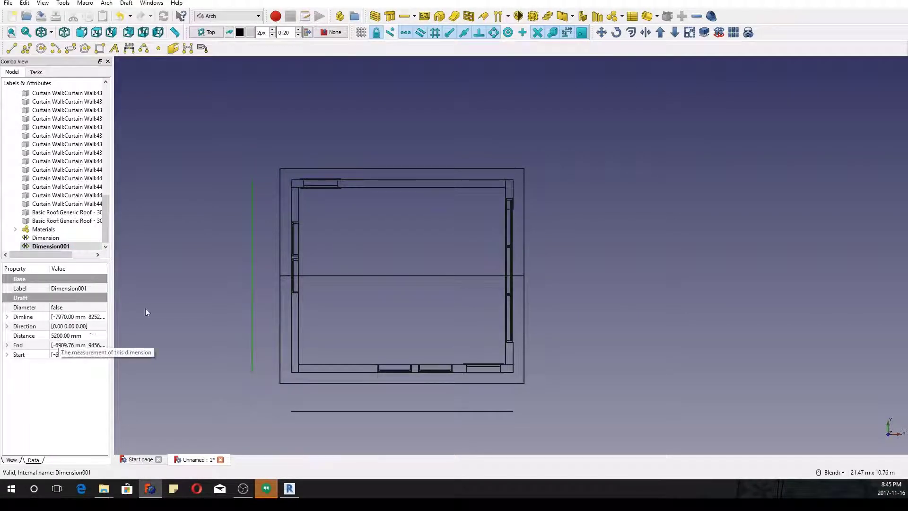
click(214, 313)
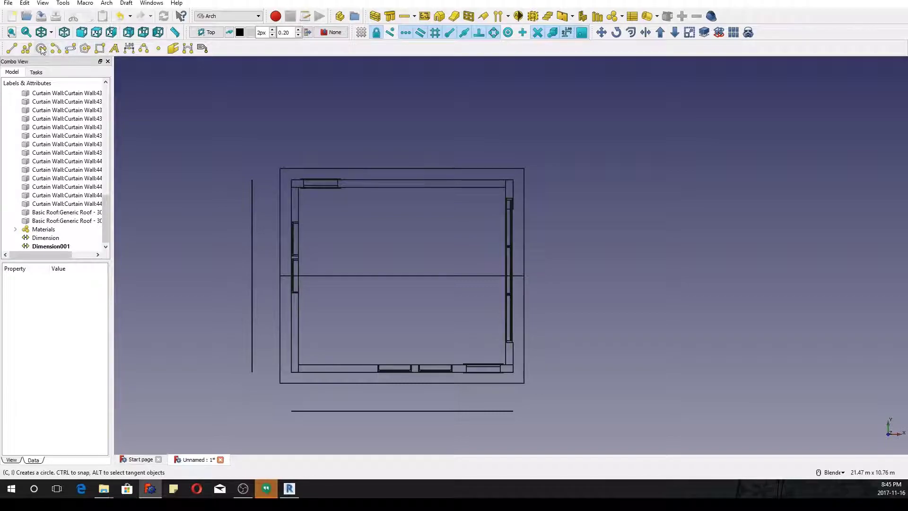
- Draw a 5200 mm line across the plan from the upper wall's outer edge perpendicular to the lower wall's outer edge
click(11, 48)
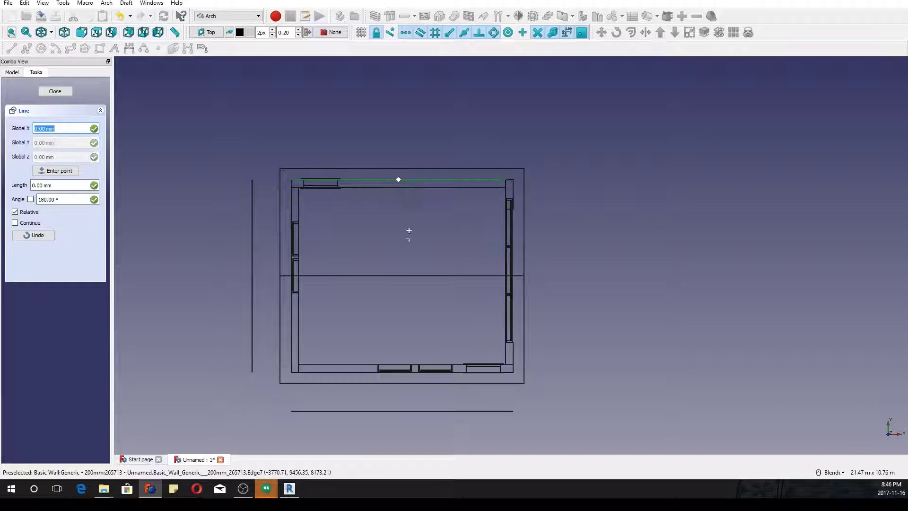
scroll(402, 357, up, 5)
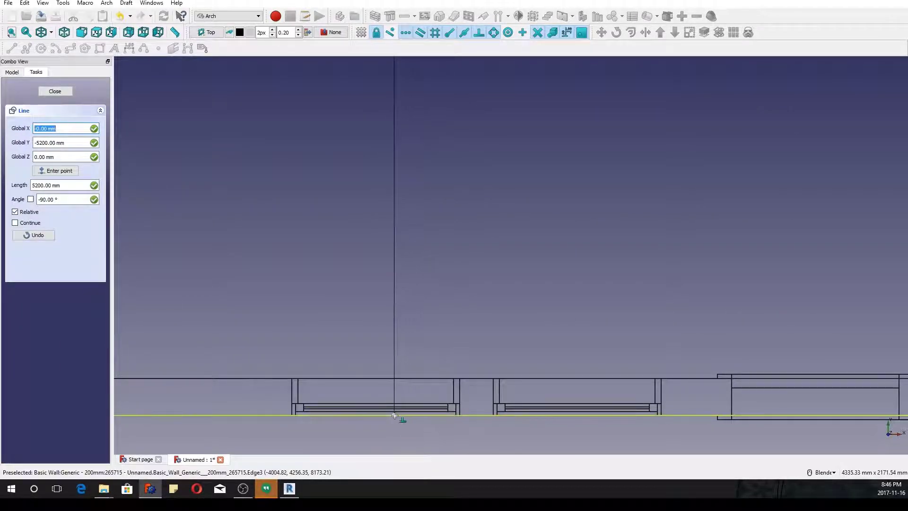
click(396, 417)
click(392, 319)
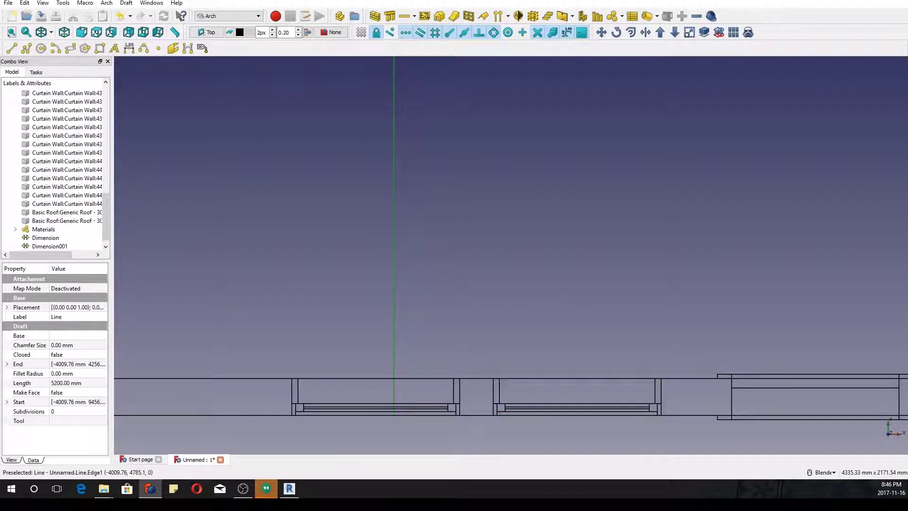
- Switch to Revit to check the overall dimensions on the Level 1 floor plan, and return to FreeCAD
key(alt+Tab)
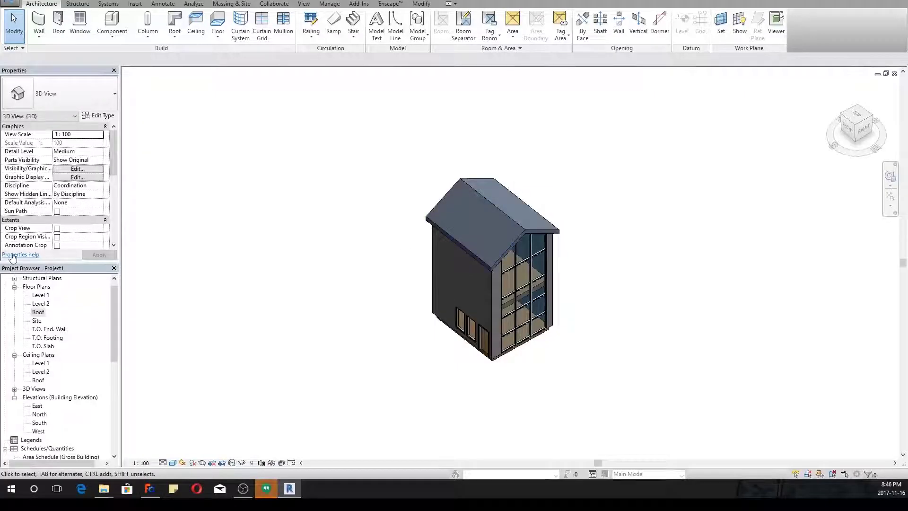
double_click(40, 295)
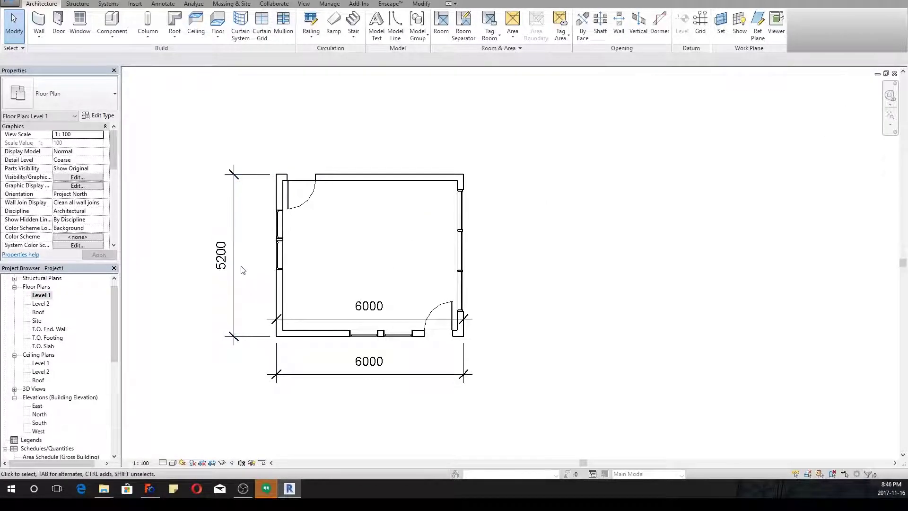
click(150, 488)
- Show the whole building in axonometric view with the No shading draw style
scroll(383, 282, down, 5)
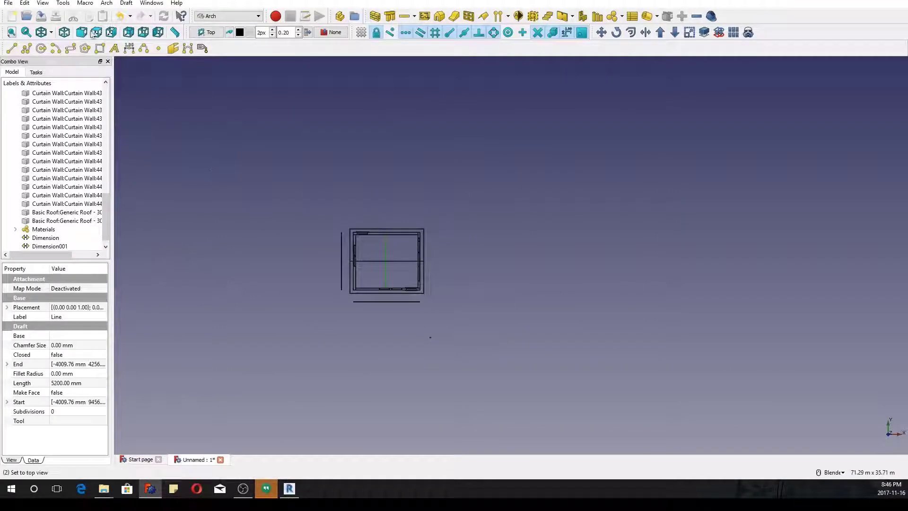
click(60, 35)
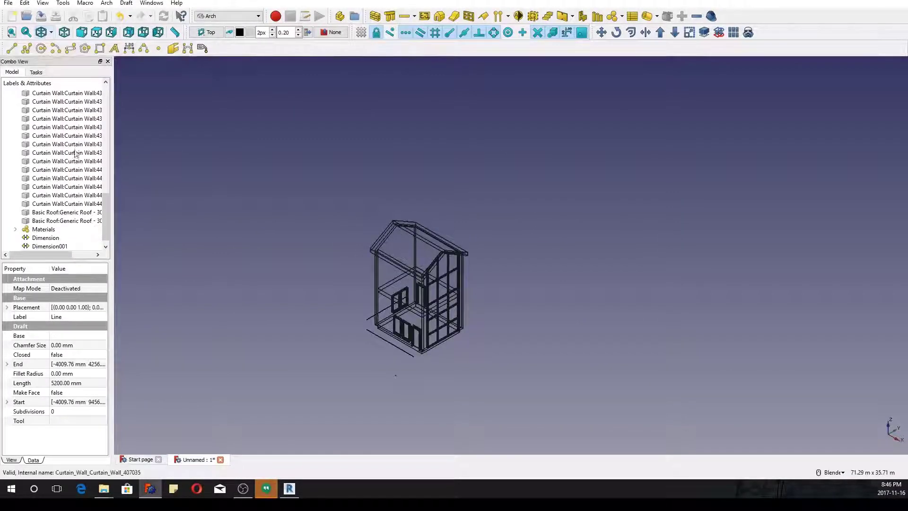
click(51, 33)
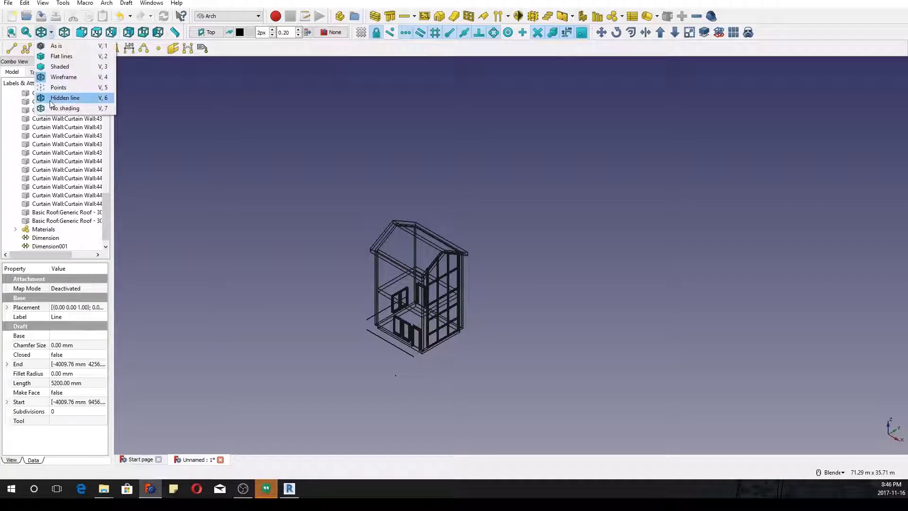
click(52, 108)
scroll(458, 311, up, 5)
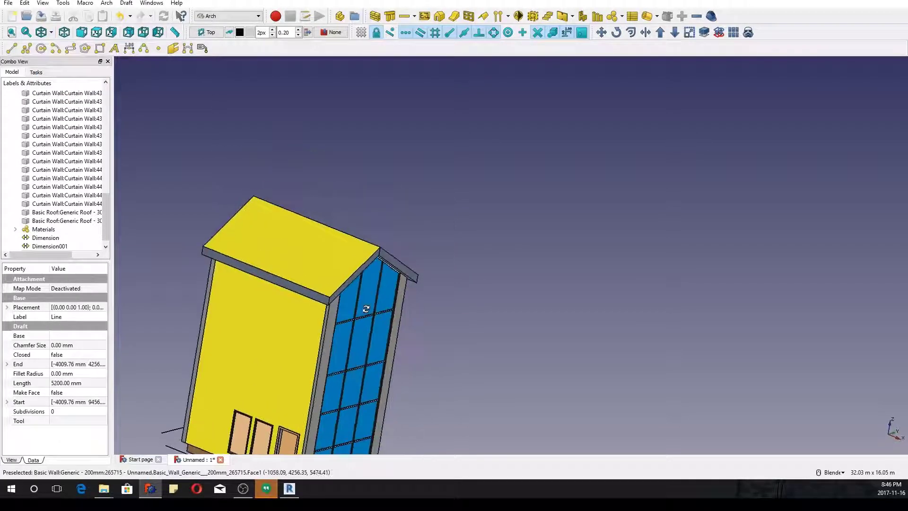
click(509, 381)
scroll(435, 401, up, 5)
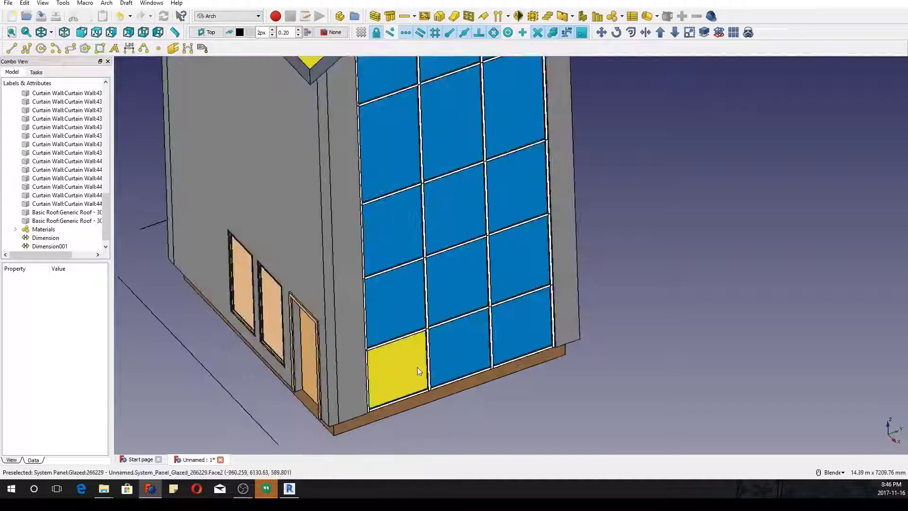
scroll(357, 362, down, 5)
- Select both generic roof slabs and hide them
click(370, 157)
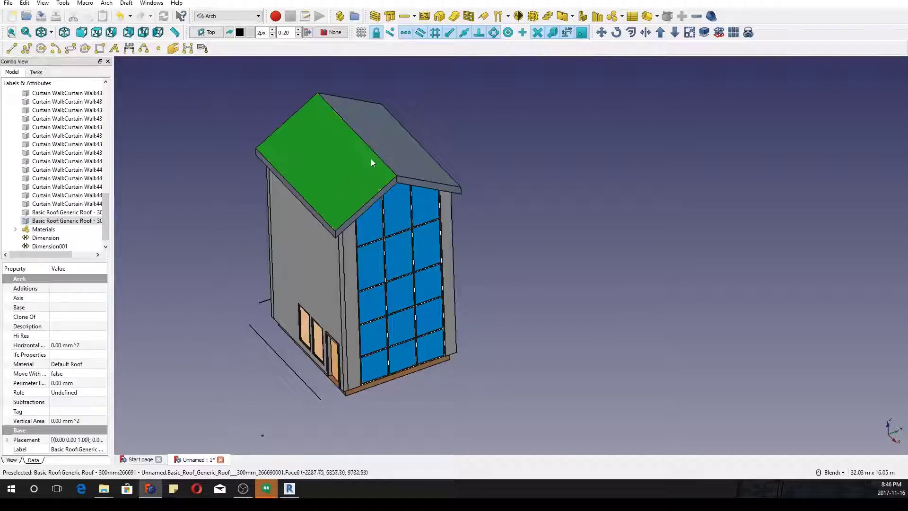
scroll(412, 166, up, 4)
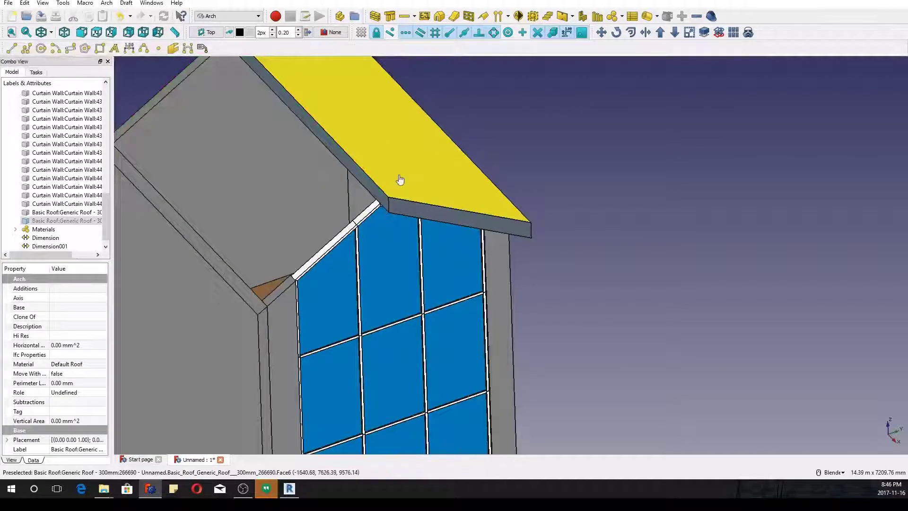
key(space)
- Union the wall containing two windows and a door with the adjoining curtain wall's host wall
click(237, 315)
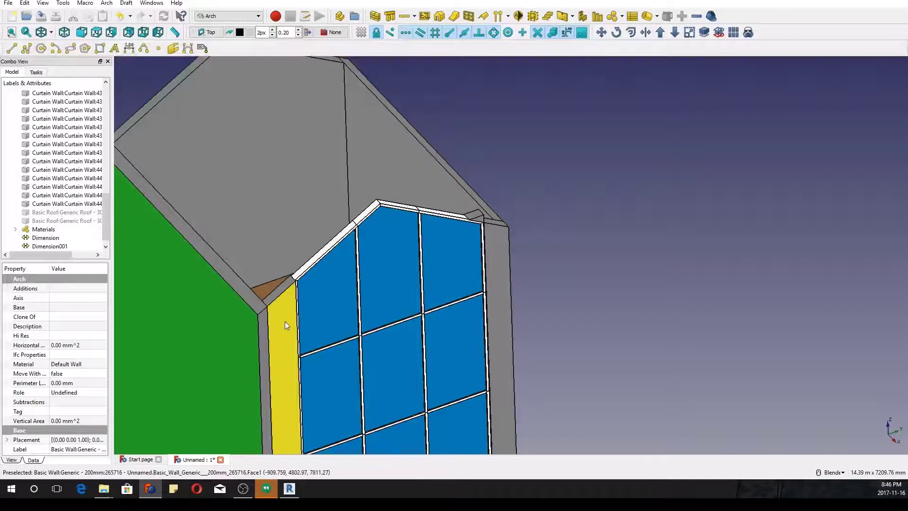
click(661, 33)
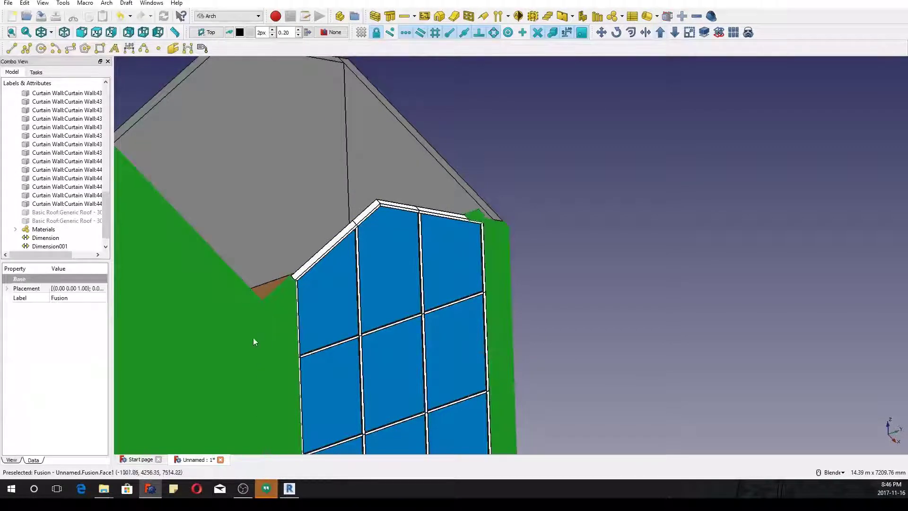
click(593, 252)
- Union the fused walls with the opposite side wall that contains the single door
scroll(575, 268, down, 3)
middle_drag(575, 270, 628, 369)
scroll(591, 308, up, 3)
click(531, 261)
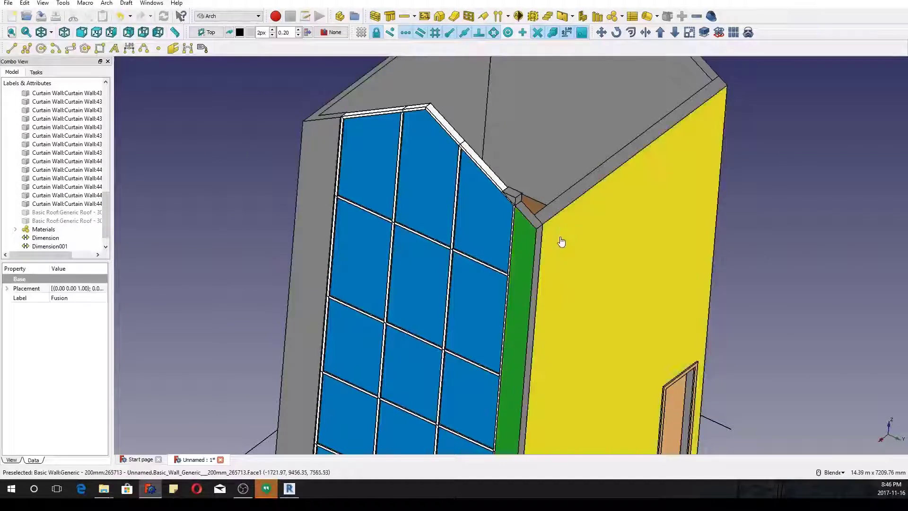
scroll(615, 212, down, 5)
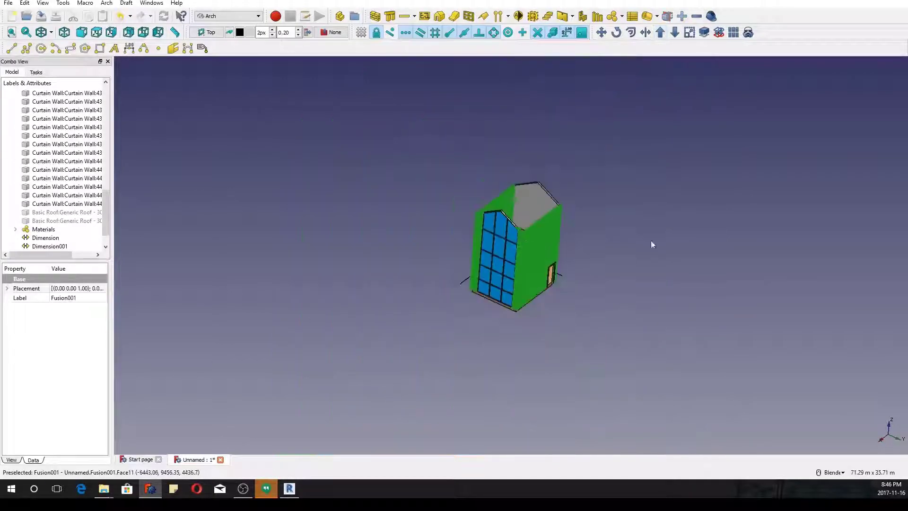
- Union the fused walls with the remaining gable wall that contains the two windows
middle_drag(682, 236, 602, 220)
click(602, 220)
scroll(605, 265, up, 8)
scroll(608, 309, down, 5)
middle_drag(699, 310, 804, 283)
scroll(757, 265, up, 3)
click(688, 248)
ctrl+click(628, 203)
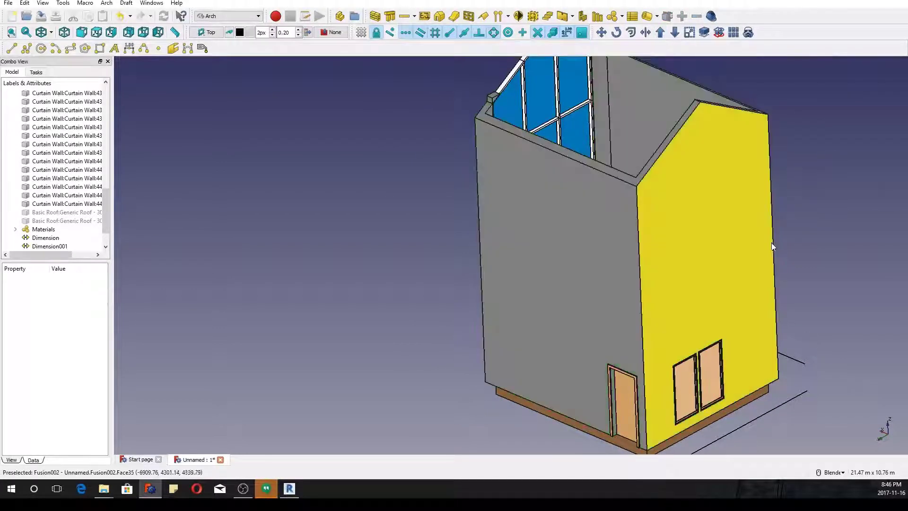
- Select the two fixed windows in the gable wall to inspect their properties
middle_drag(769, 245, 470, 307)
scroll(492, 243, down, 2)
scroll(505, 313, up, 3)
click(470, 308)
ctrl+click(520, 287)
middle_drag(520, 287, 558, 301)
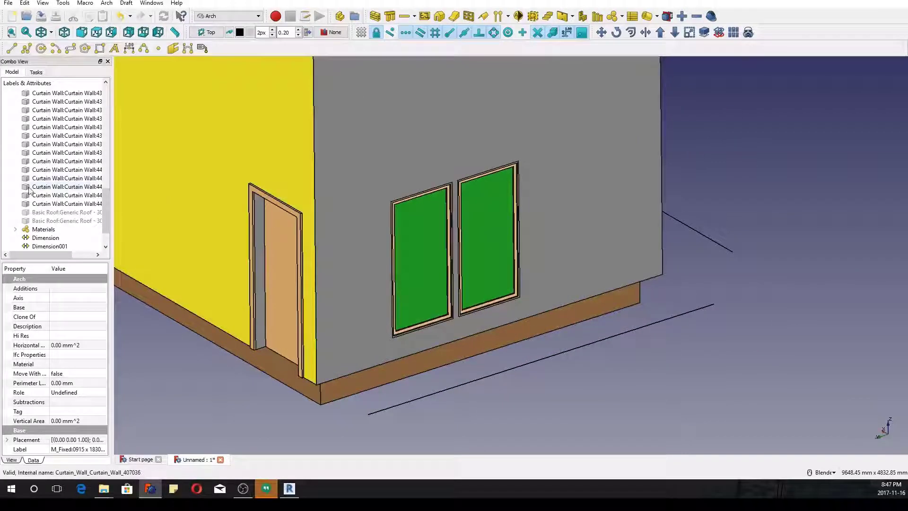
- Set the Glass material's colour to light blue (84, 170, 255)
click(15, 229)
scroll(47, 180, down, 4)
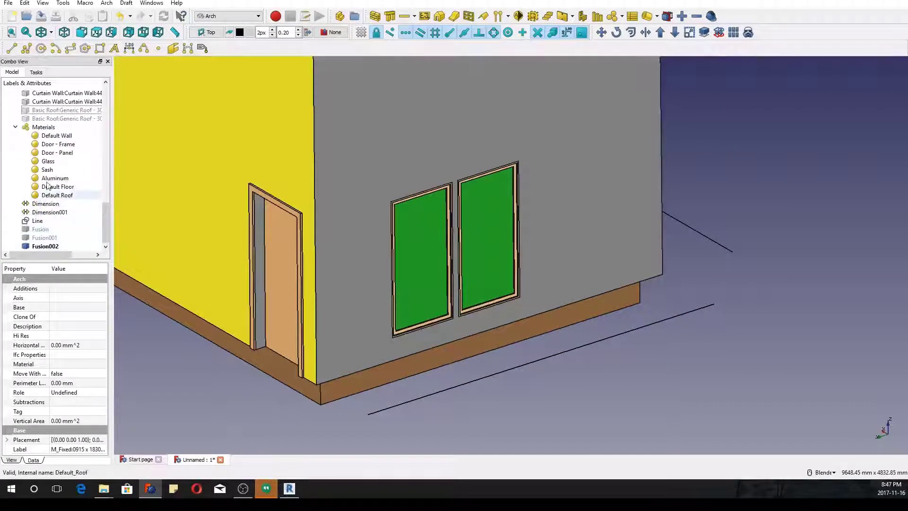
click(48, 161)
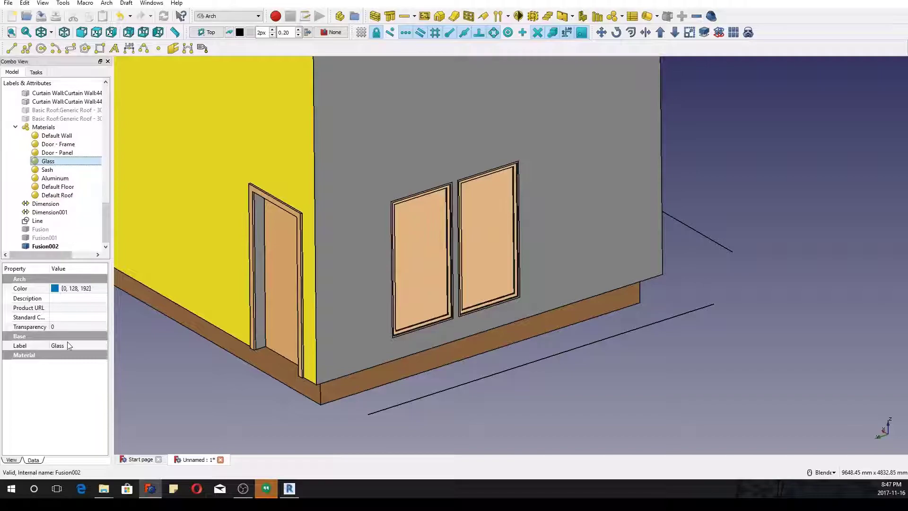
click(67, 344)
click(73, 290)
click(82, 290)
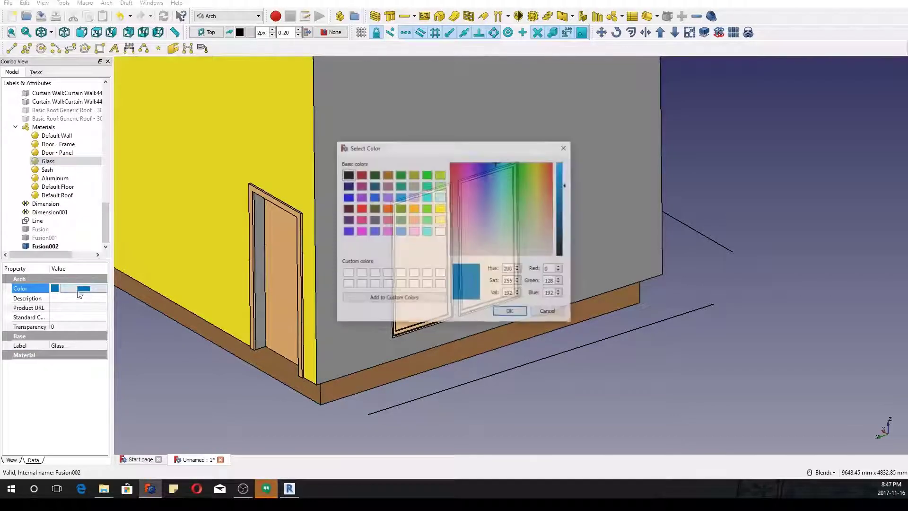
click(404, 231)
click(507, 312)
click(577, 341)
- Set the Glass material's colour to pink after checking the windows and curtain wall panels
click(487, 236)
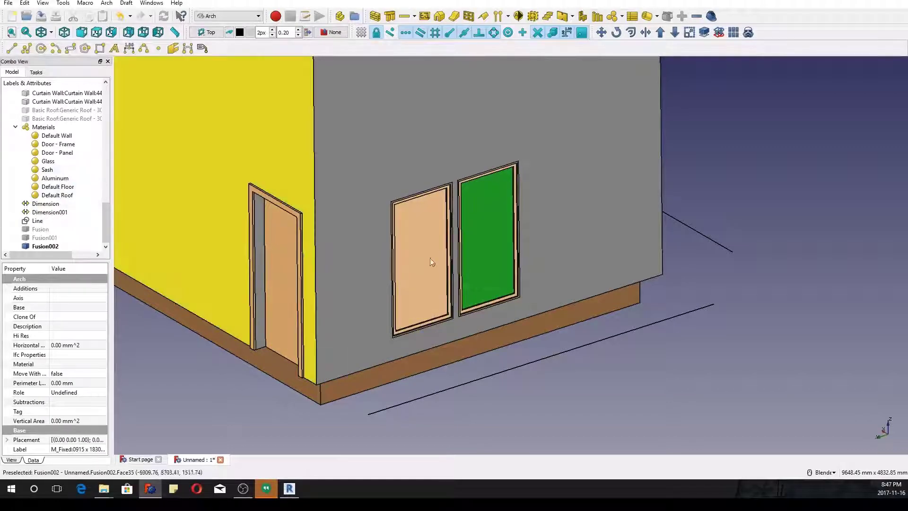
scroll(571, 275, down, 3)
middle_drag(571, 275, 361, 263)
click(49, 161)
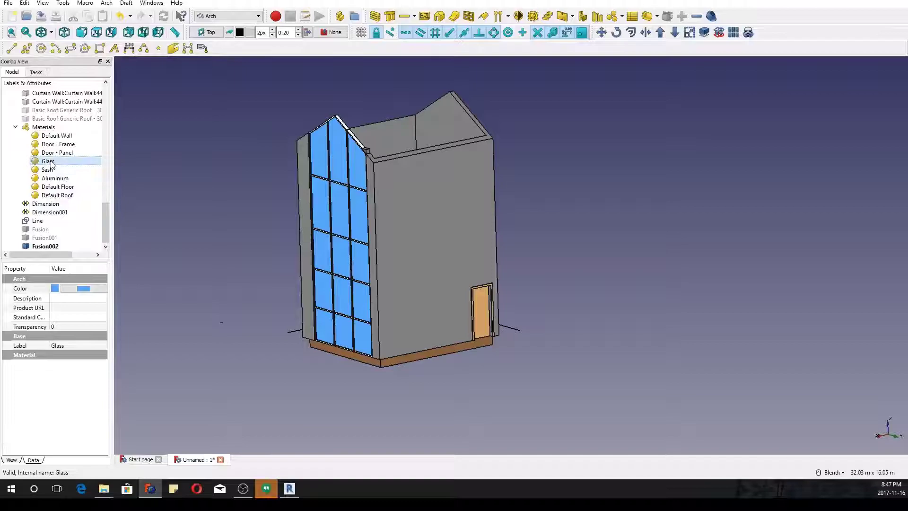
click(76, 288)
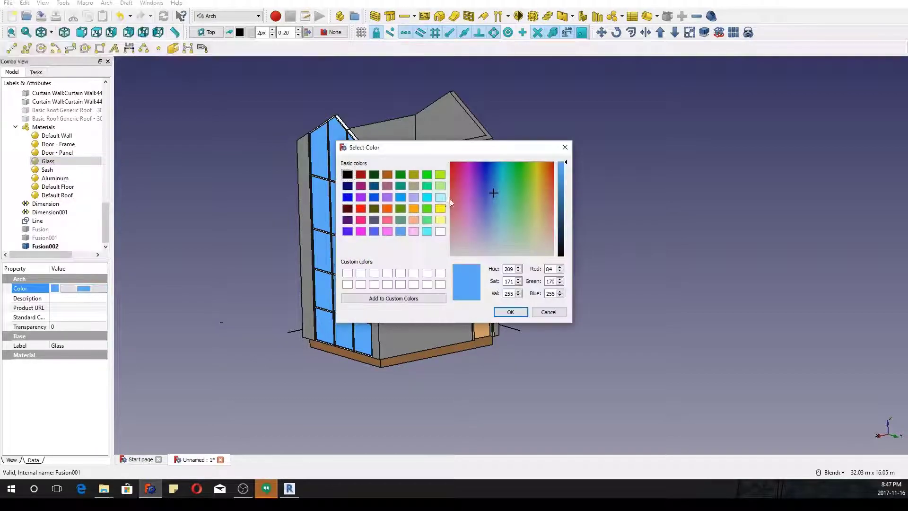
click(399, 221)
click(510, 311)
click(556, 253)
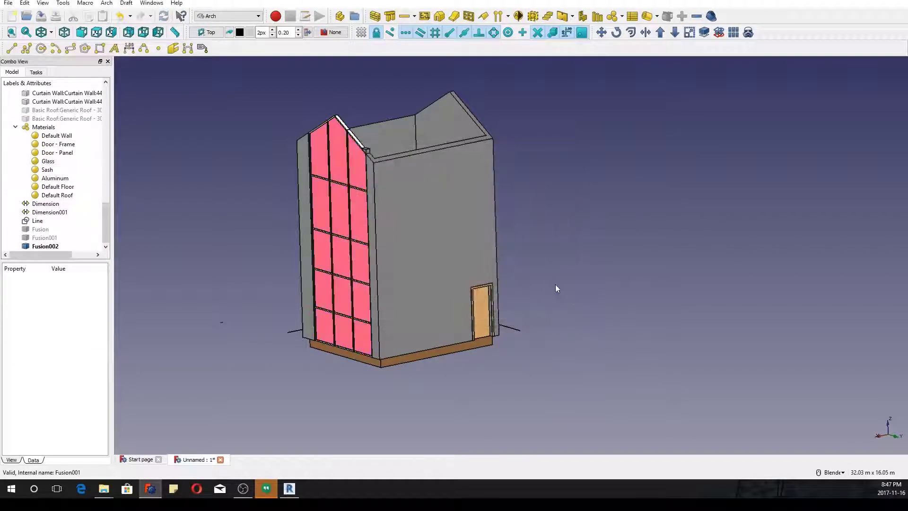
- Examine one gable-wall window's properties and the Door - Panel and Door - Frame materials around the model
middle_drag(556, 253, 531, 302)
scroll(387, 152, up, 8)
scroll(462, 204, down, 6)
scroll(478, 285, down, 3)
middle_drag(478, 286, 551, 258)
scroll(571, 320, up, 6)
click(572, 322)
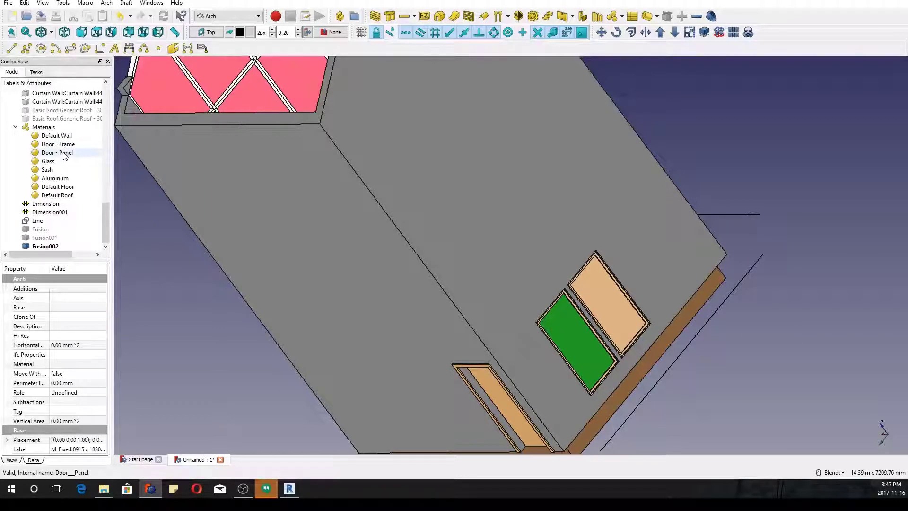
click(65, 153)
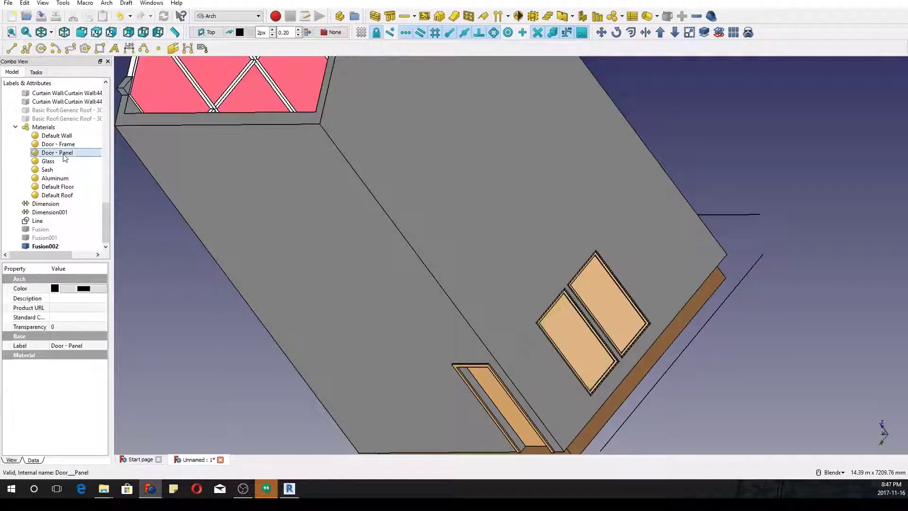
scroll(237, 290, down, 2)
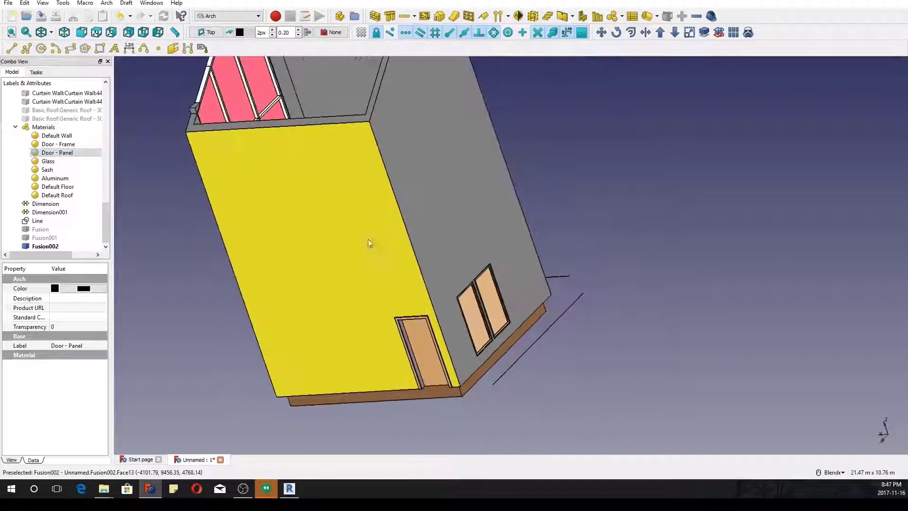
click(68, 145)
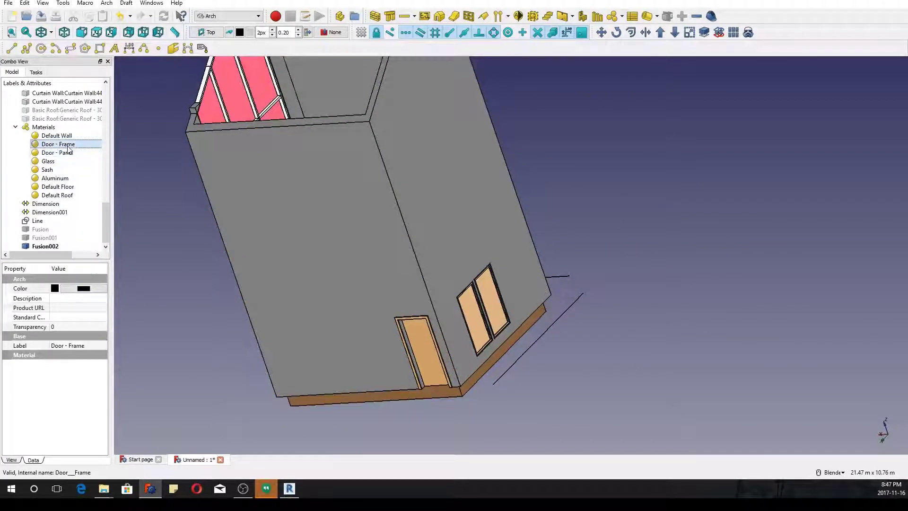
click(69, 153)
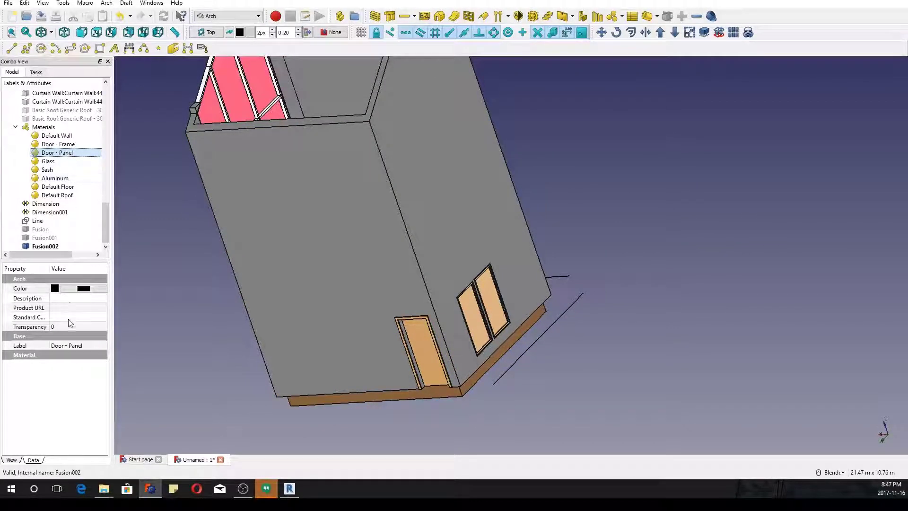
middle_drag(300, 298, 706, 275)
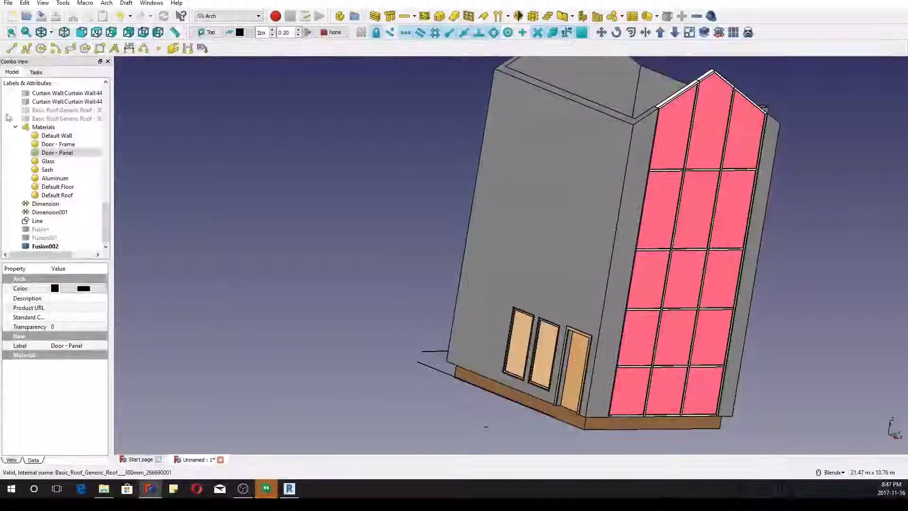
- Review the properties of the Default Wall, Door - Frame, Default Roof and Default Floor materials
click(53, 137)
click(52, 144)
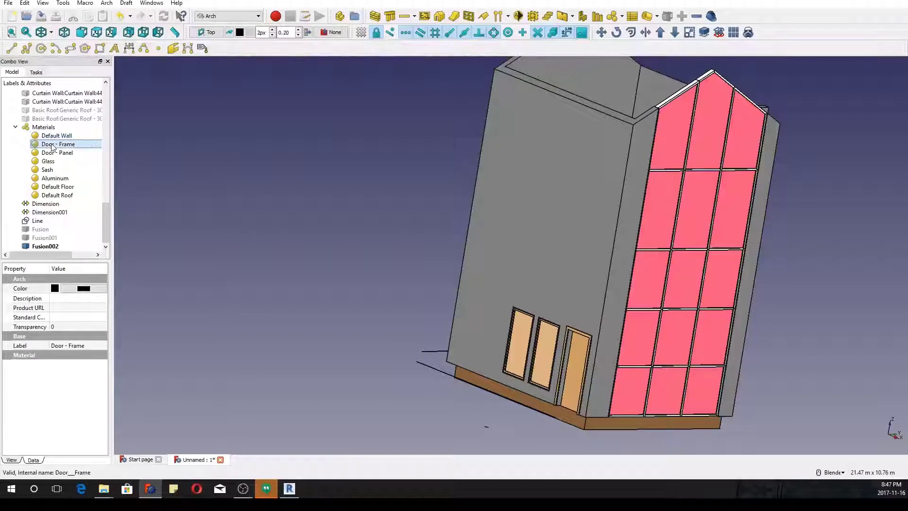
click(52, 196)
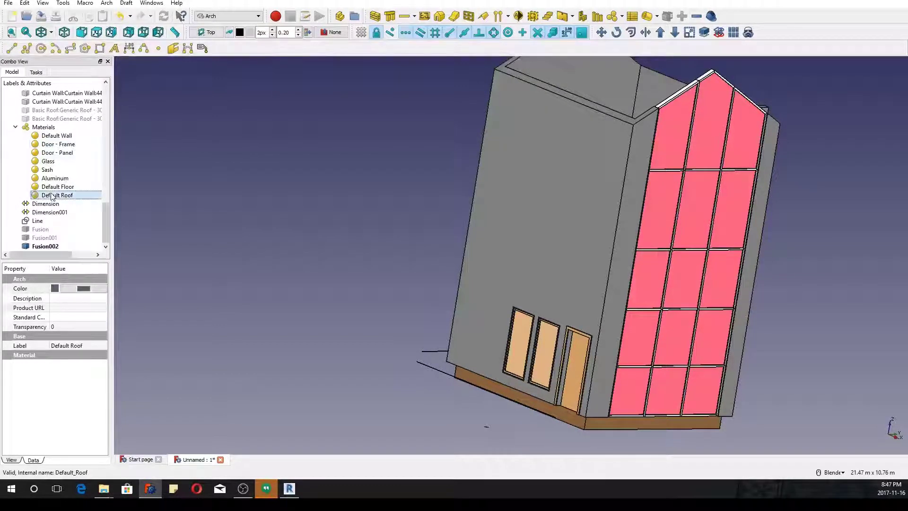
click(54, 188)
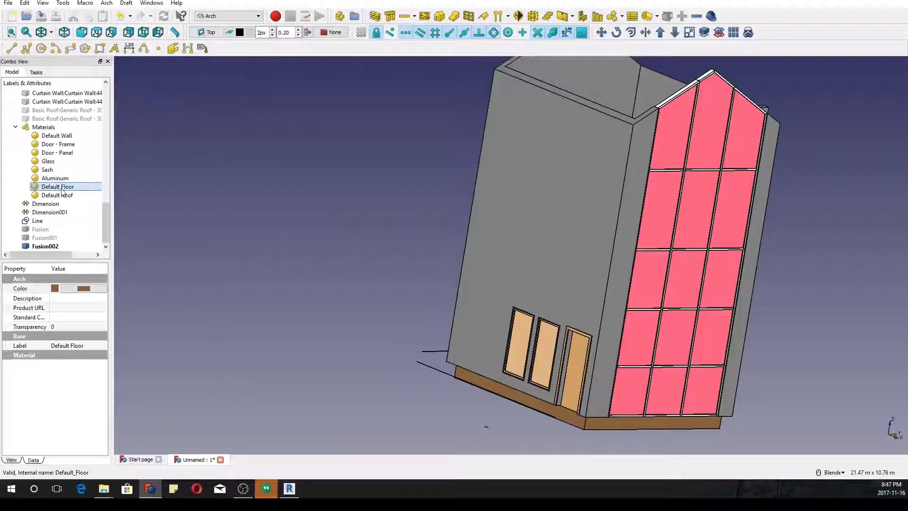
- Set the Aluminum material's colour to blue and check the curtain wall mullions
click(64, 179)
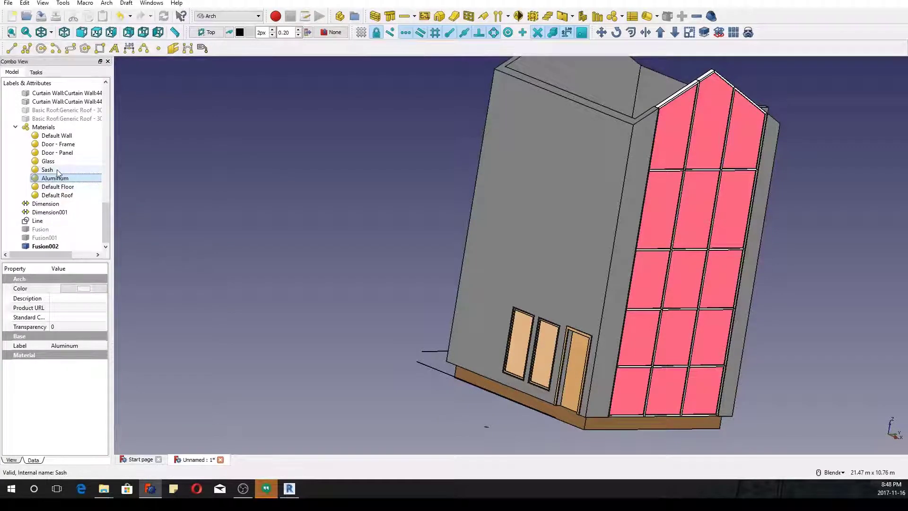
click(80, 289)
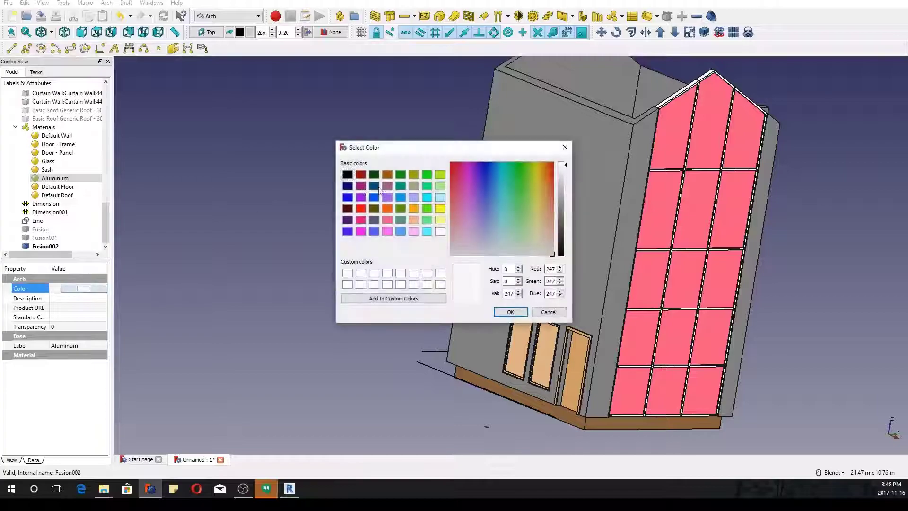
click(348, 197)
click(508, 312)
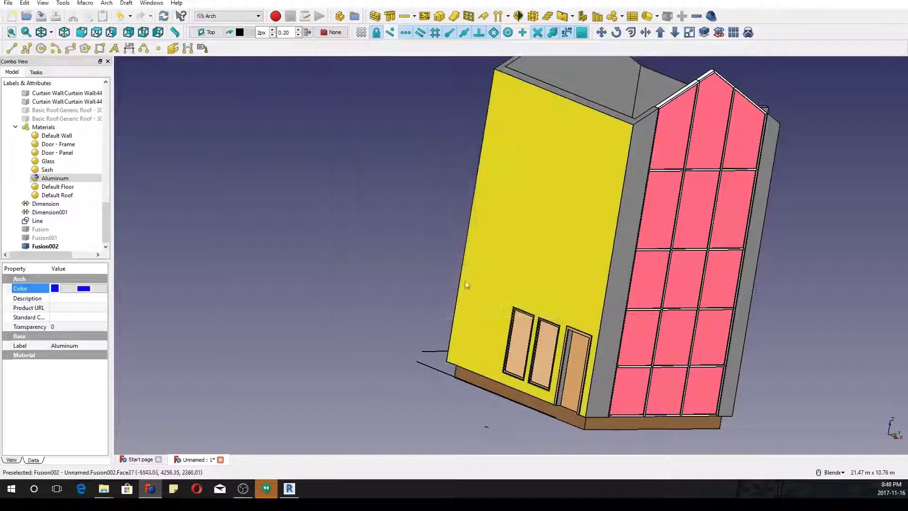
middle_drag(572, 250, 516, 246)
scroll(516, 245, up, 5)
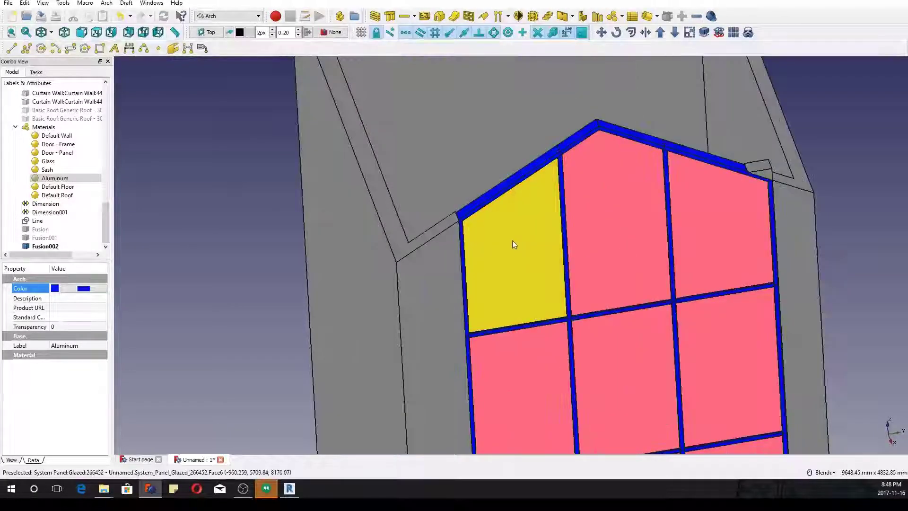
scroll(138, 257, down, 5)
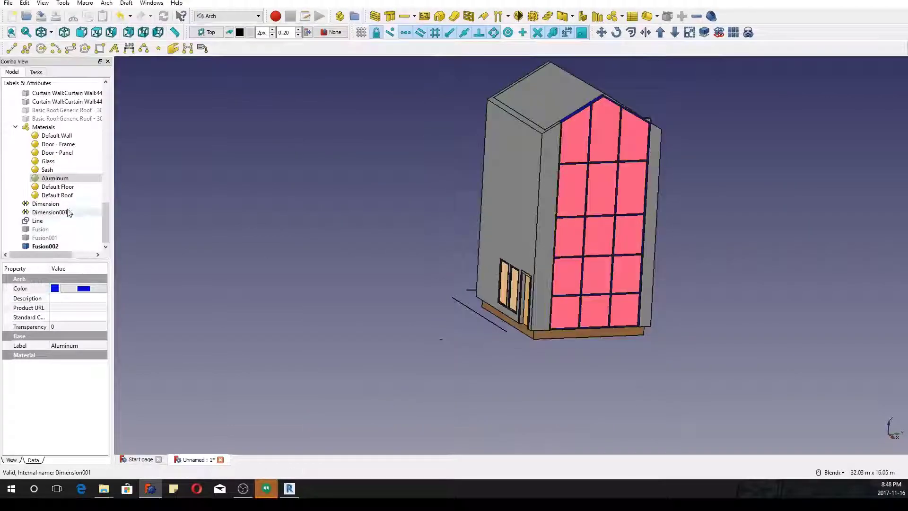
- Set the Default Floor material's colour to bright green and check the floor slab around the model
click(64, 196)
key(Up)
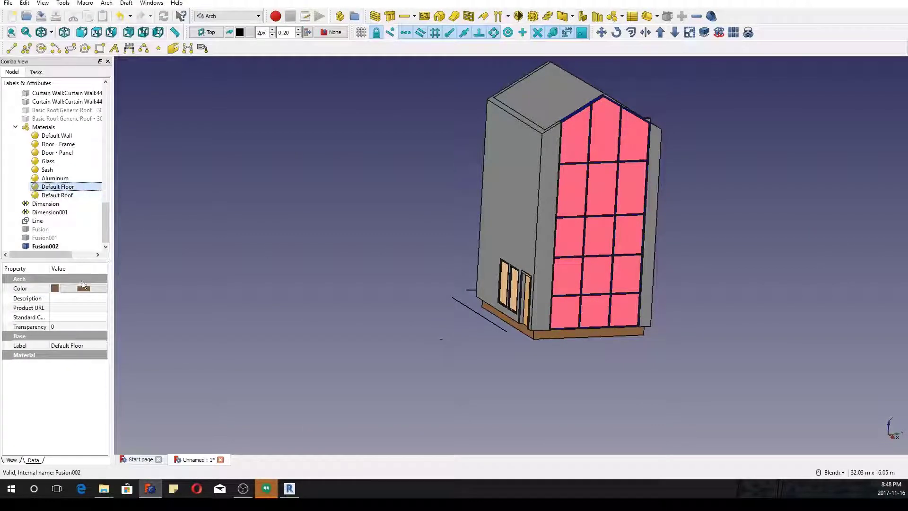
click(88, 292)
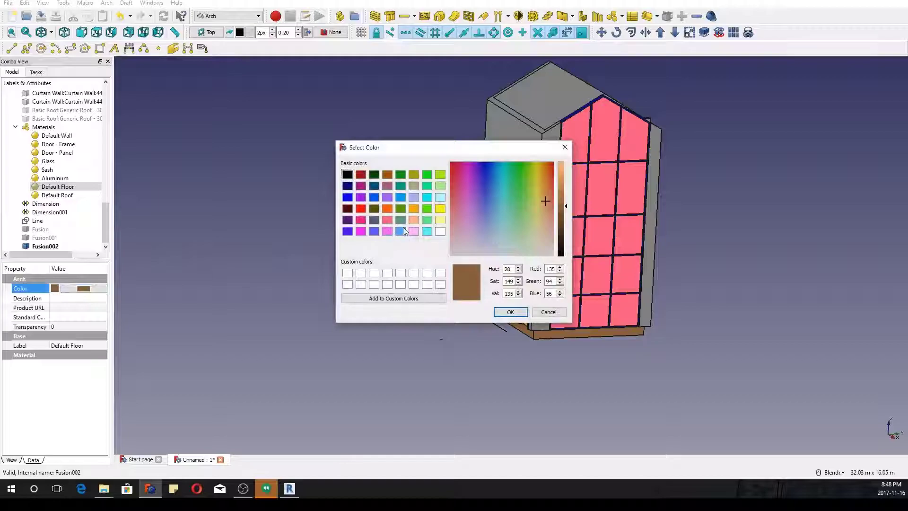
click(426, 209)
click(510, 311)
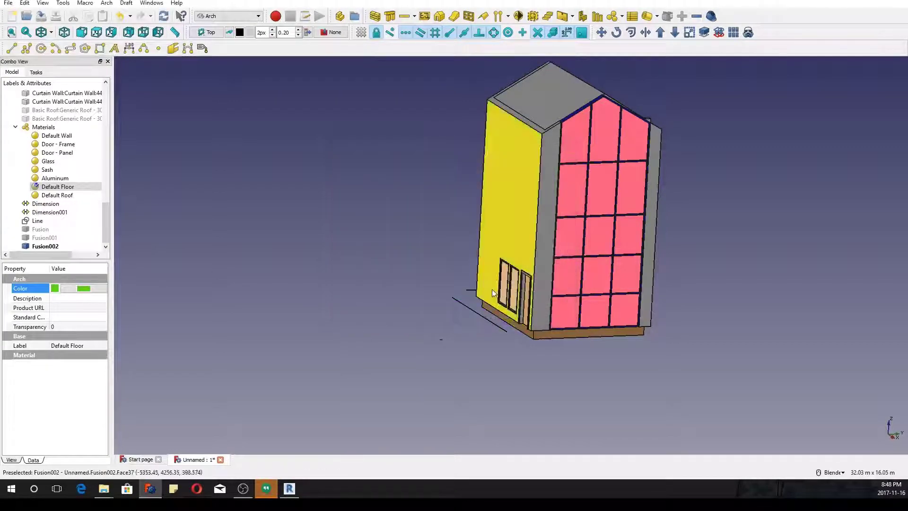
middle_drag(492, 288, 232, 321)
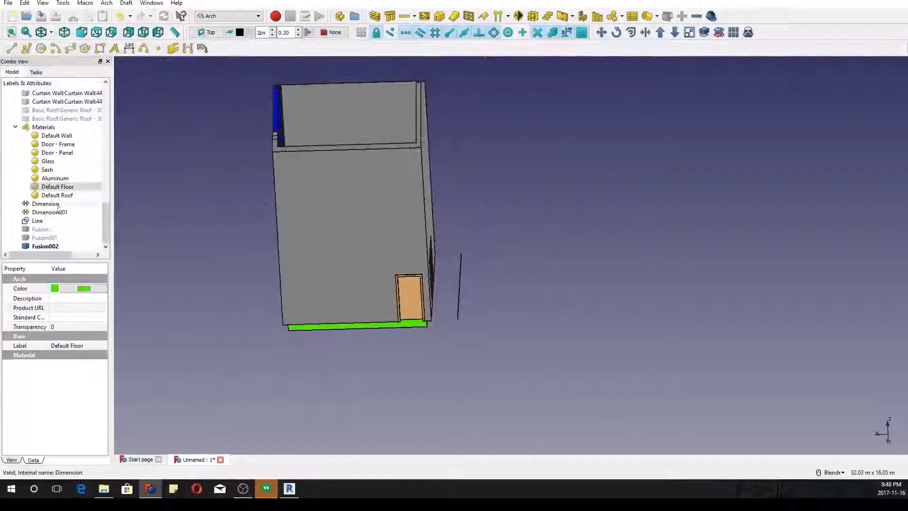
- Set the Sash material's colour to orange (RGB 255, 170, 0) and check the windows
click(52, 180)
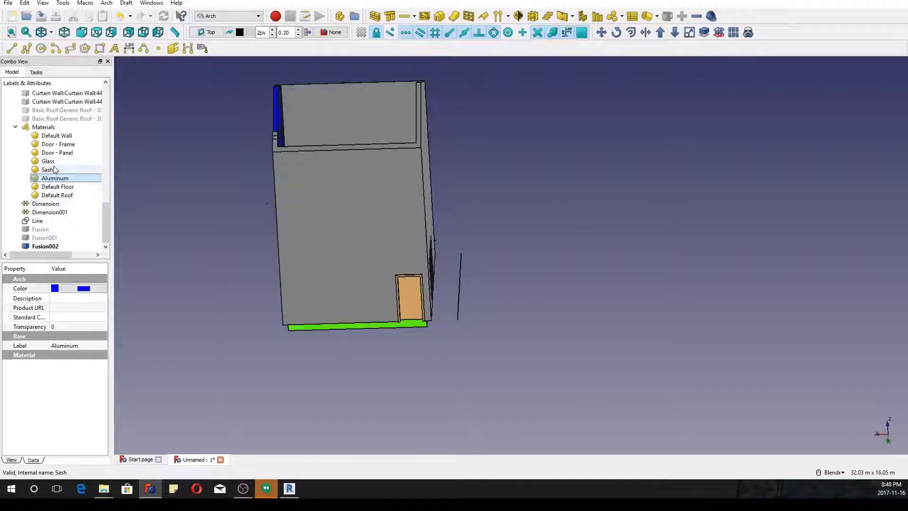
click(51, 170)
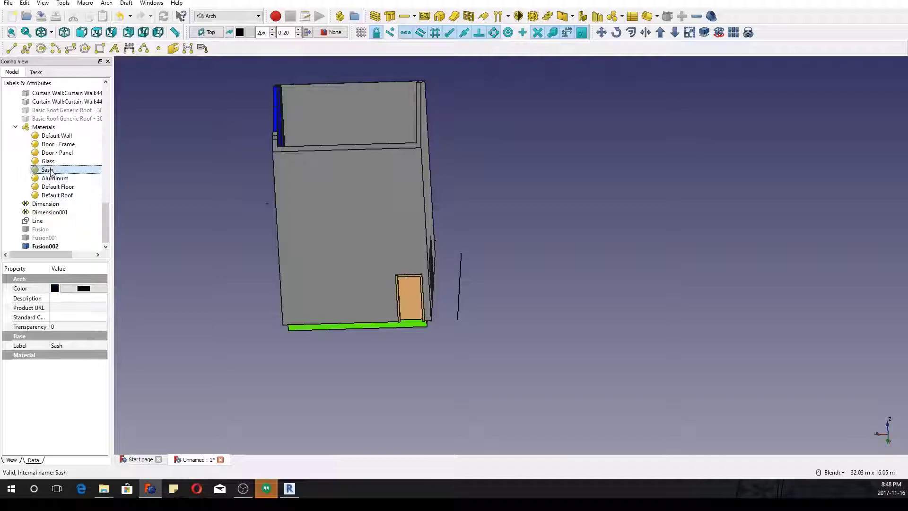
key(0)
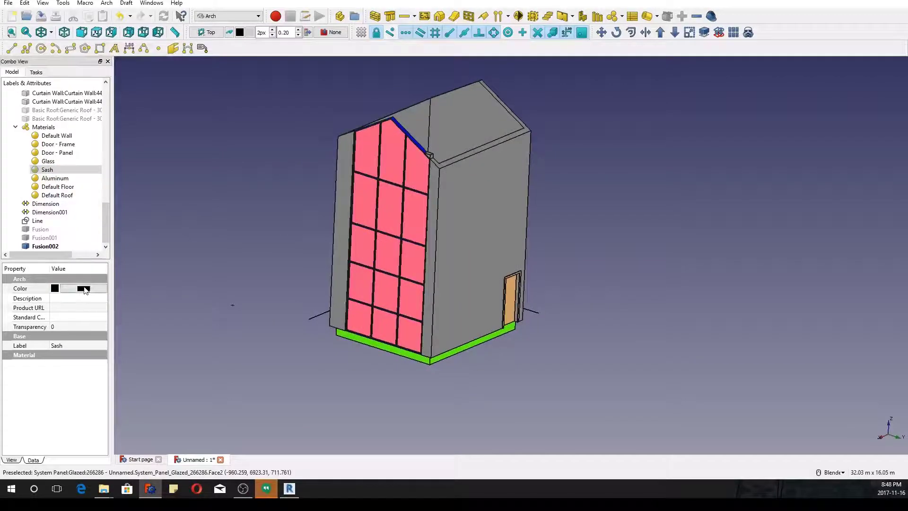
click(84, 288)
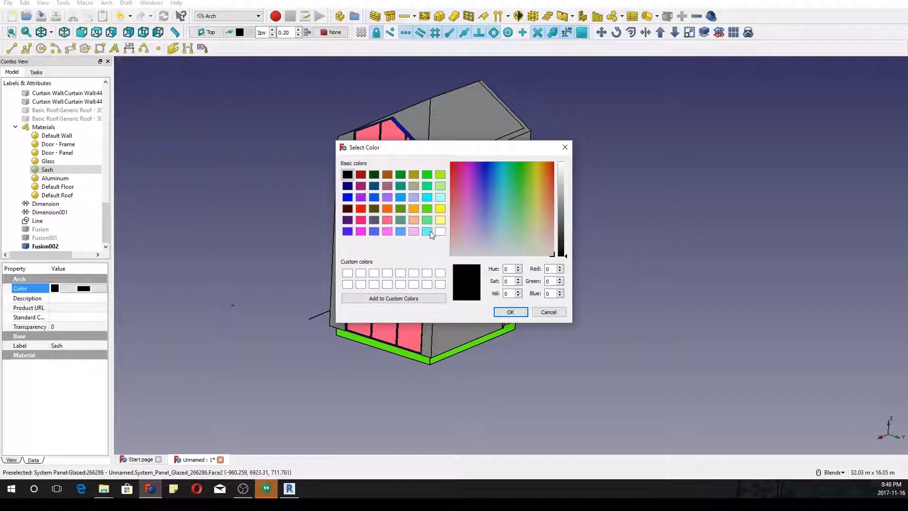
click(414, 208)
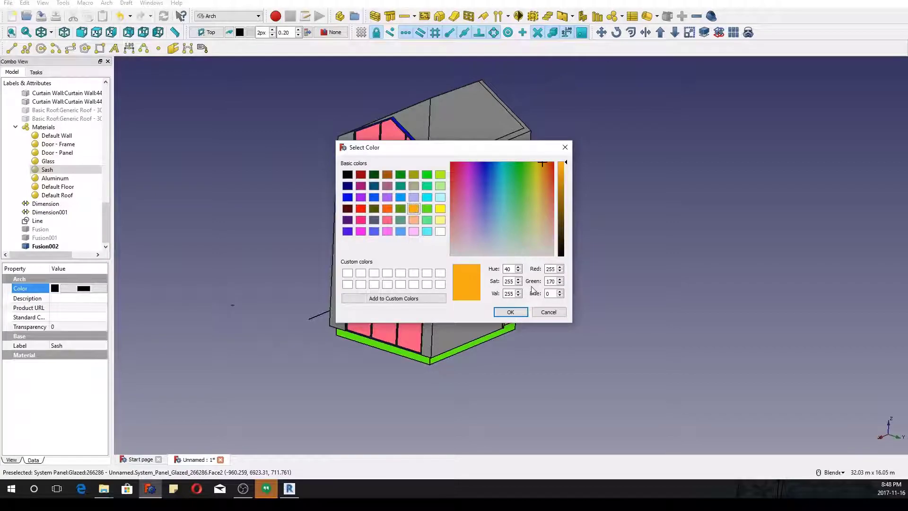
click(510, 312)
middle_drag(565, 277, 615, 283)
scroll(473, 279, up, 2)
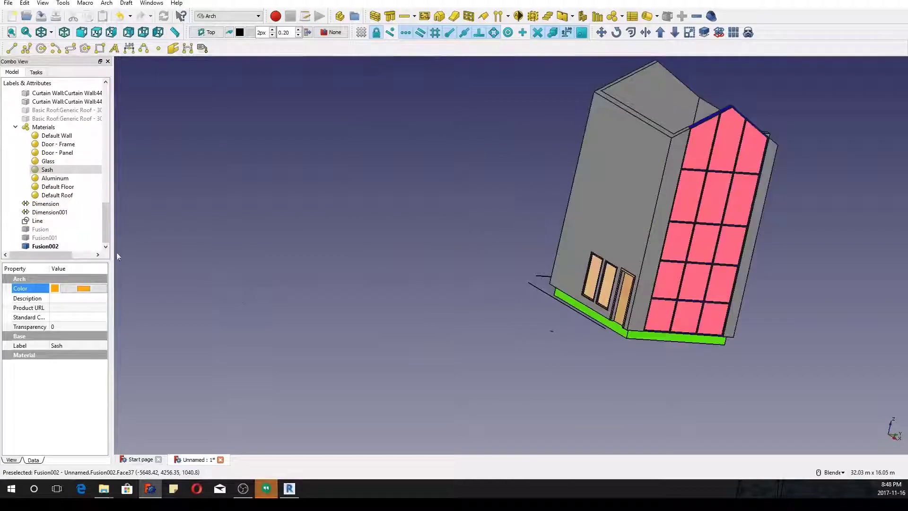
- Set the Door - Panel material's colour to light pink (RGB 255, 170, 255) and check the doors
click(48, 162)
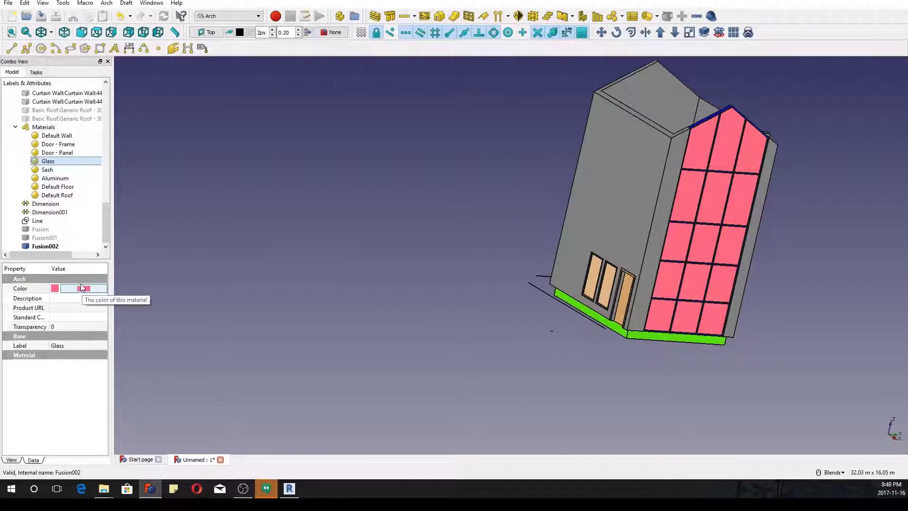
click(63, 153)
click(84, 287)
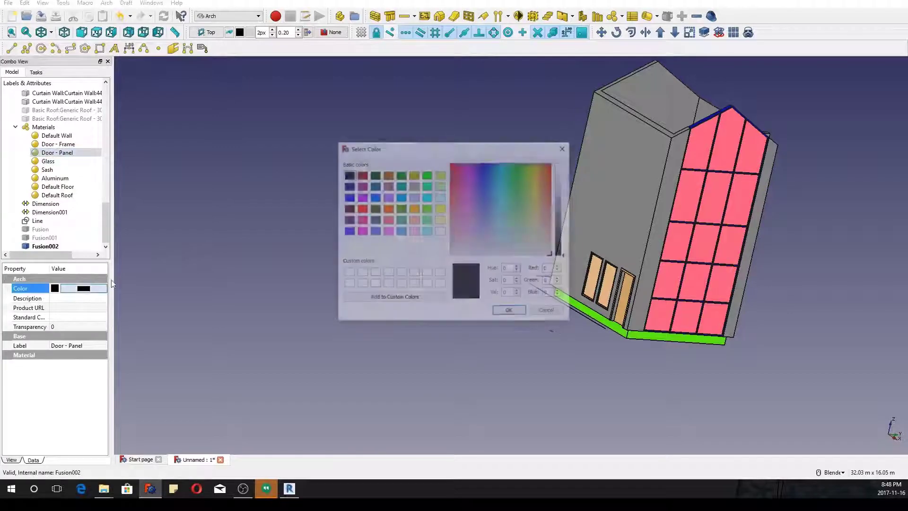
click(414, 231)
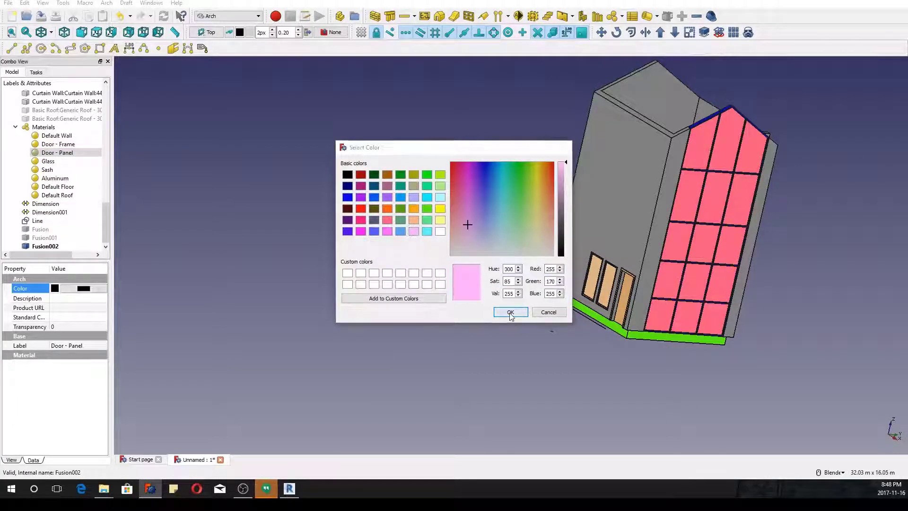
click(510, 312)
middle_drag(574, 271, 495, 289)
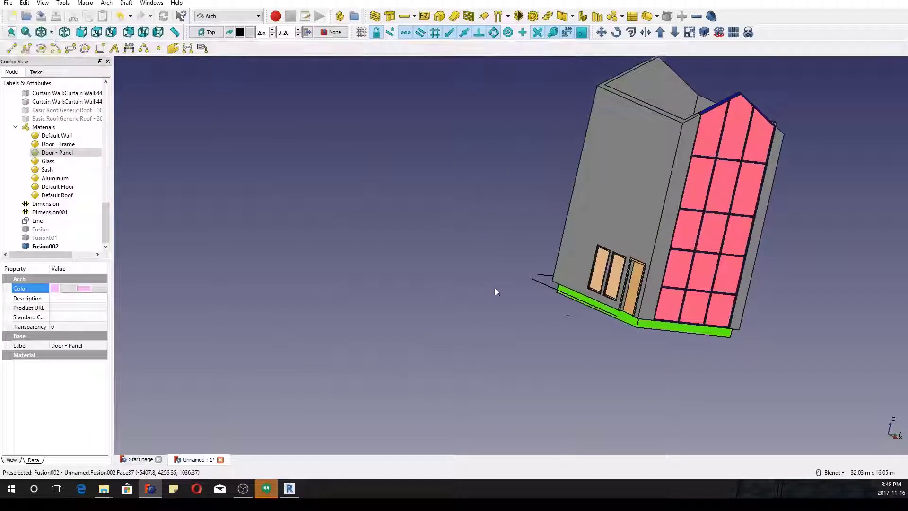
- Set the Door - Frame material's colour to the same light pink and check the door frames
click(60, 144)
click(84, 288)
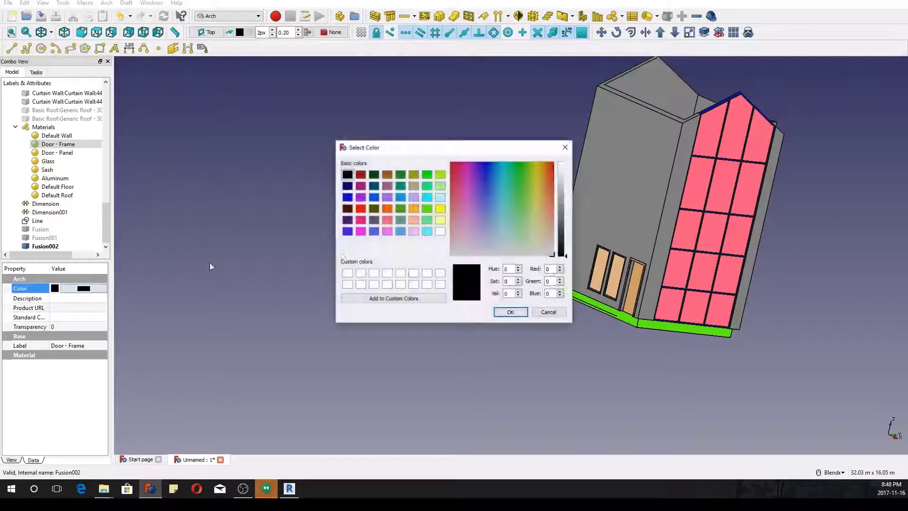
click(412, 230)
click(510, 311)
middle_drag(541, 259, 519, 257)
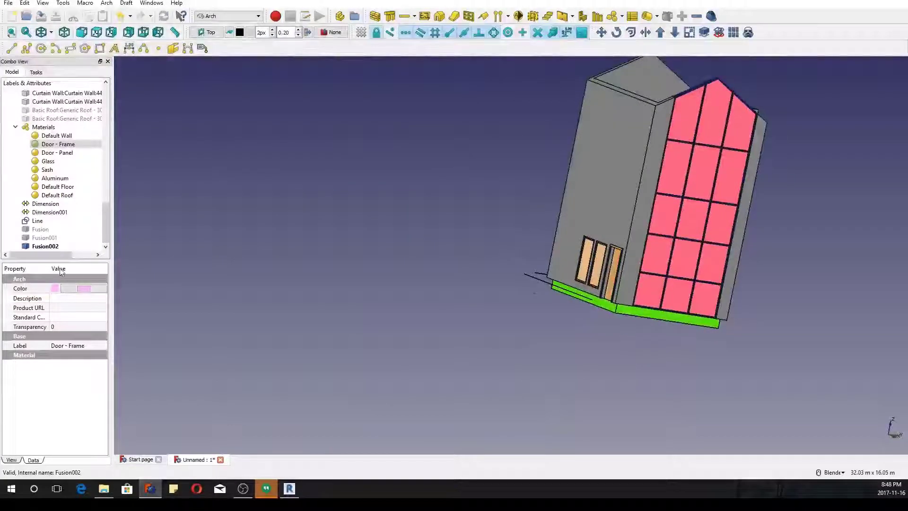
- Set the Default Wall material's colour to dark blue (RGB 0, 85, 127) and check the walls from several sides
click(56, 136)
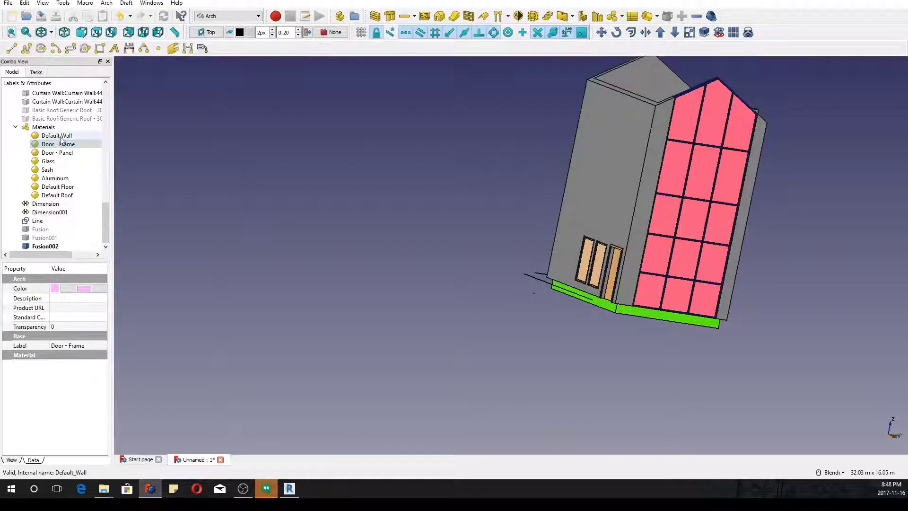
click(83, 290)
click(360, 208)
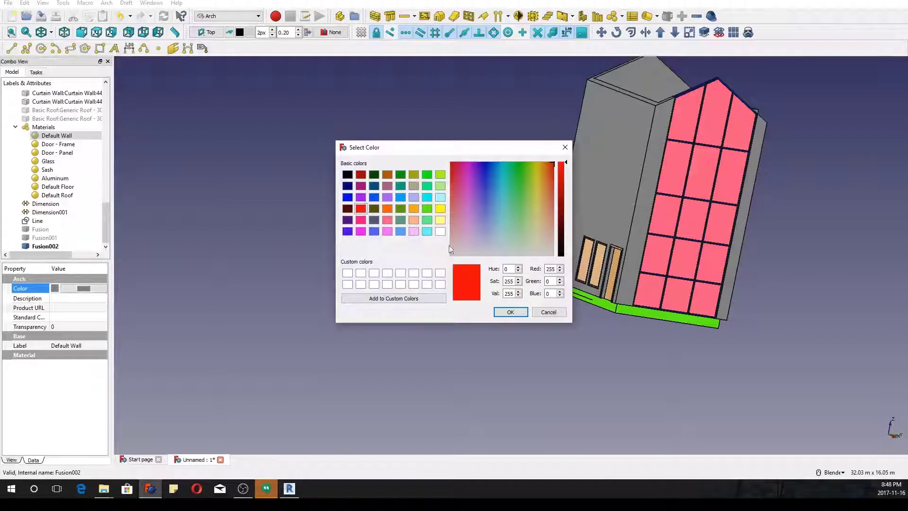
click(373, 186)
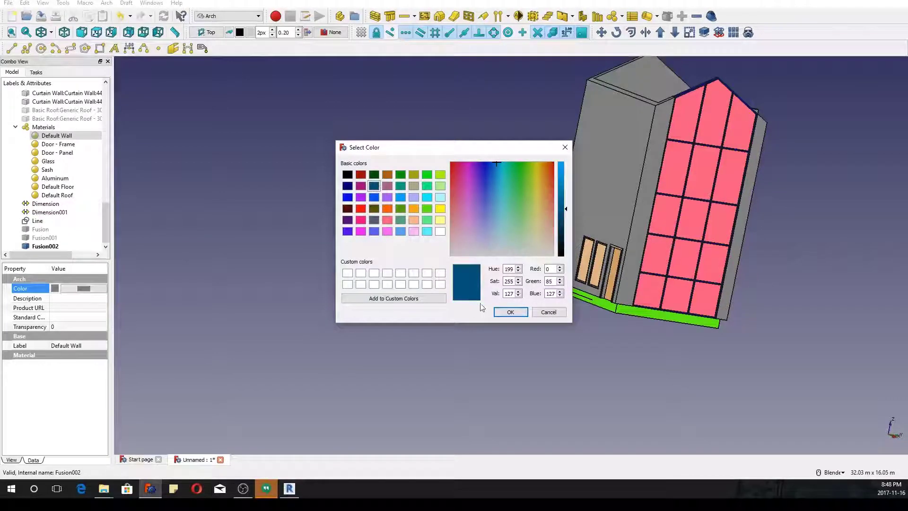
click(510, 312)
middle_drag(510, 311, 561, 308)
click(532, 339)
scroll(395, 319, up, 5)
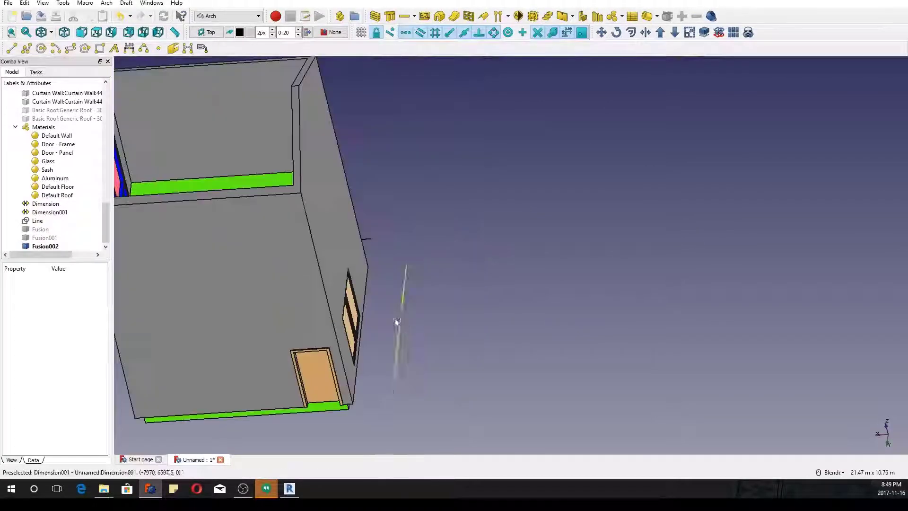
- Toggle the fused walls off and back on to inspect the floors and openings inside
click(302, 272)
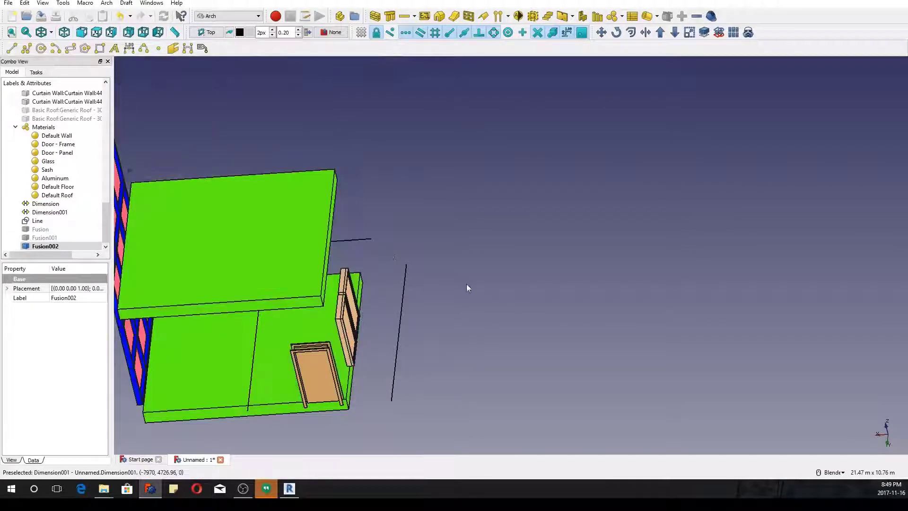
scroll(466, 288, down, 4)
middle_drag(466, 288, 503, 194)
click(504, 195)
click(340, 298)
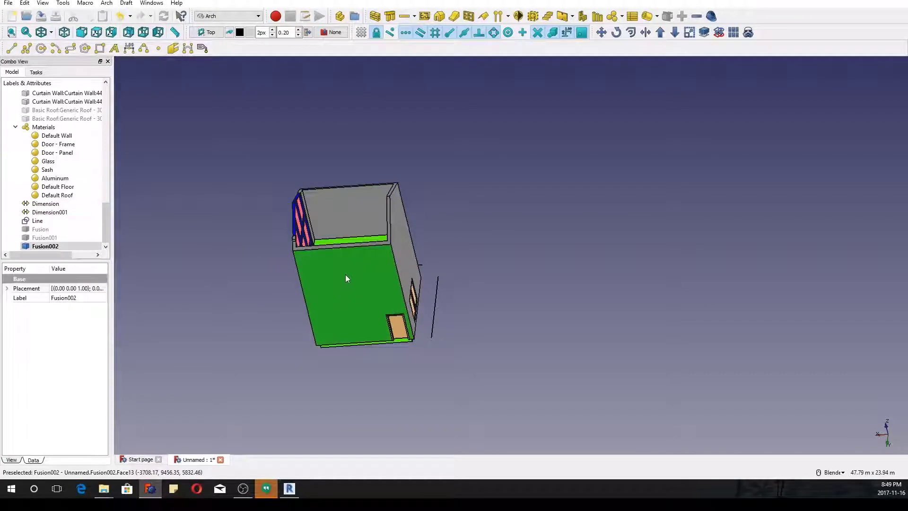
middle_drag(345, 278, 350, 331)
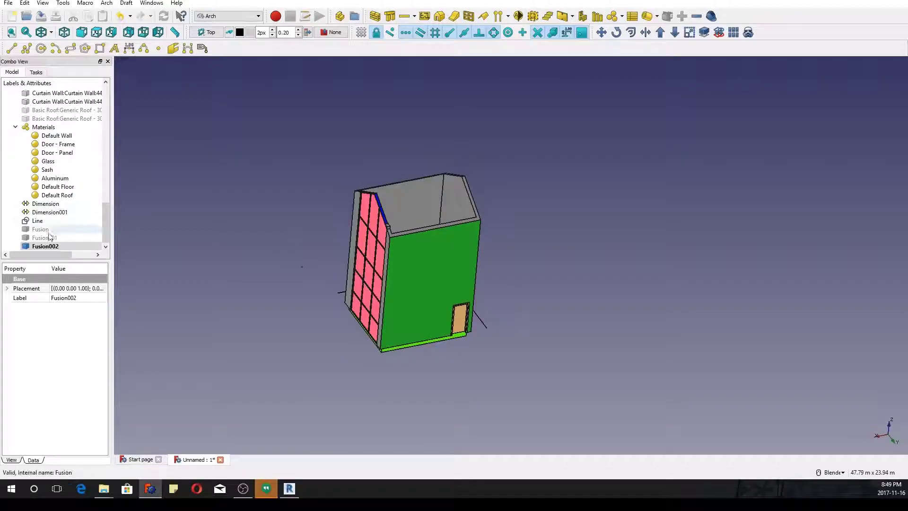
- Make the two Basic Roof objects visible and compare the model with Fusion002 shown and hidden
scroll(57, 199, up, 5)
scroll(55, 189, down, 3)
click(52, 169)
key(space)
scroll(53, 165, up, 10)
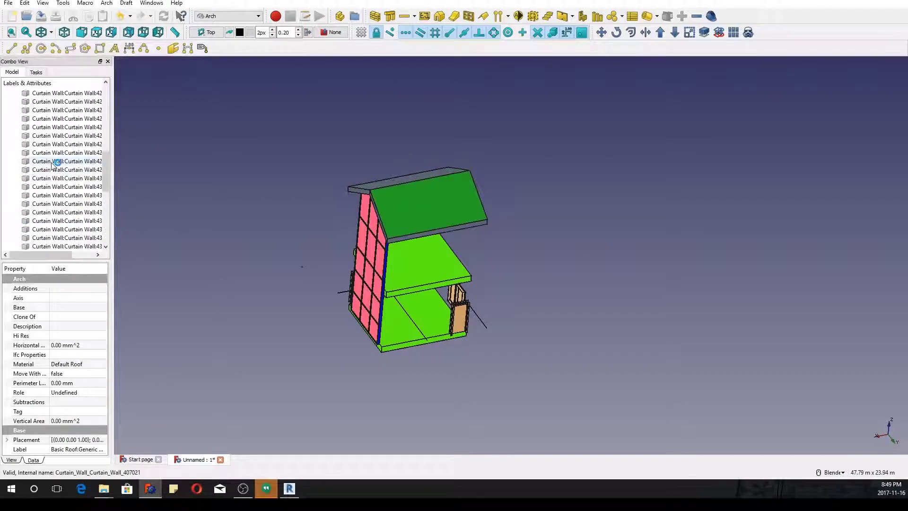
click(48, 109)
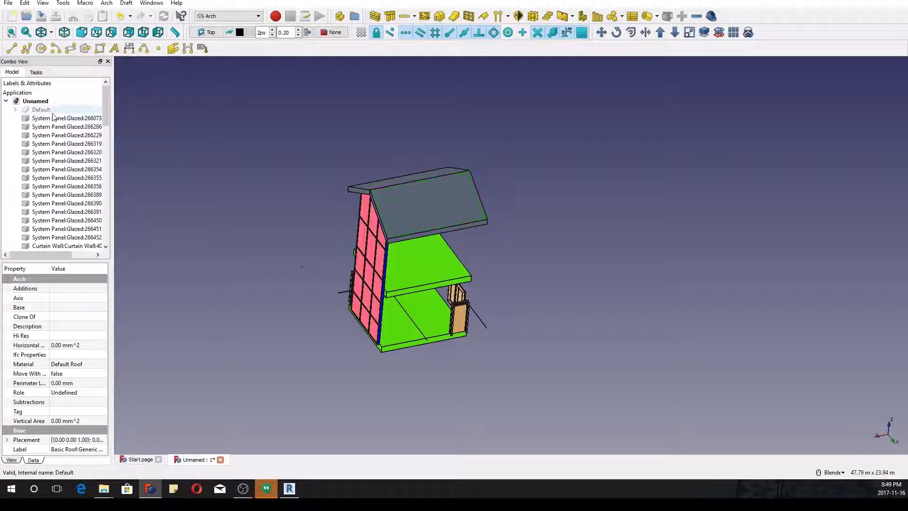
middle_drag(416, 317, 610, 333)
scroll(43, 224, down, 8)
click(38, 245)
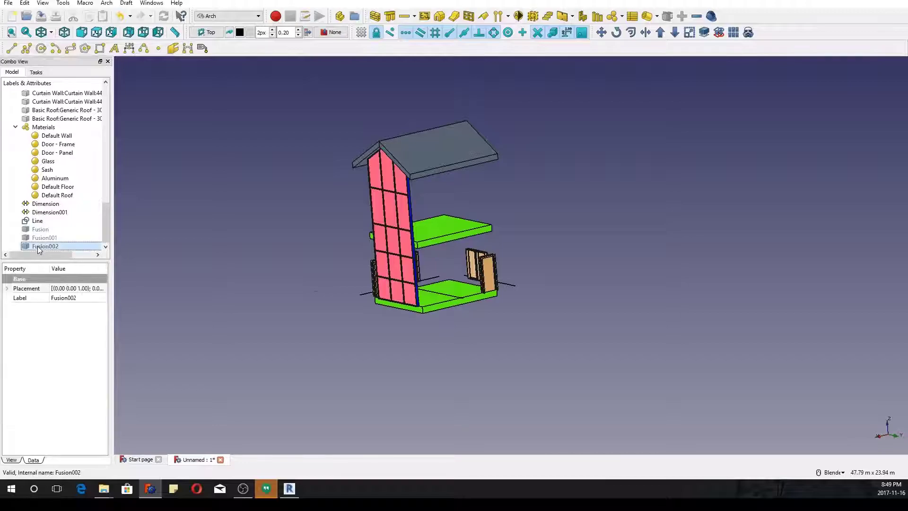
key(space)
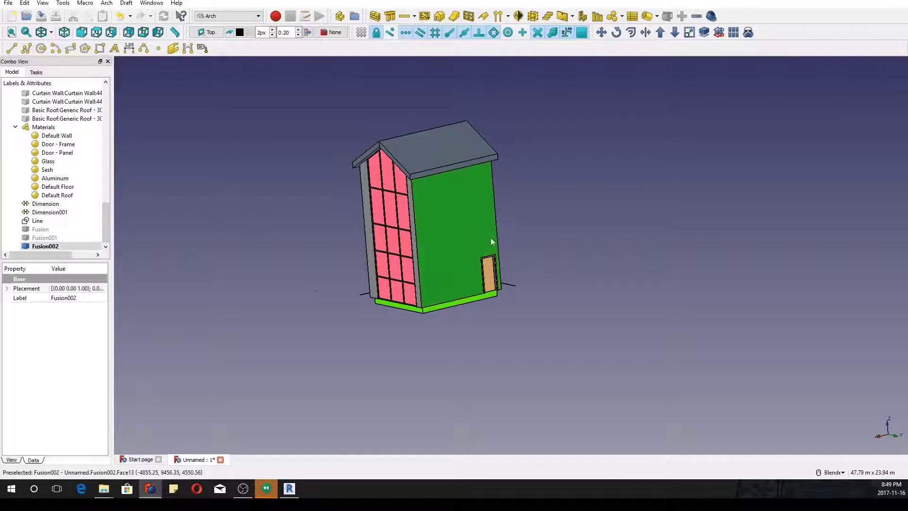
key(space)
click(57, 239)
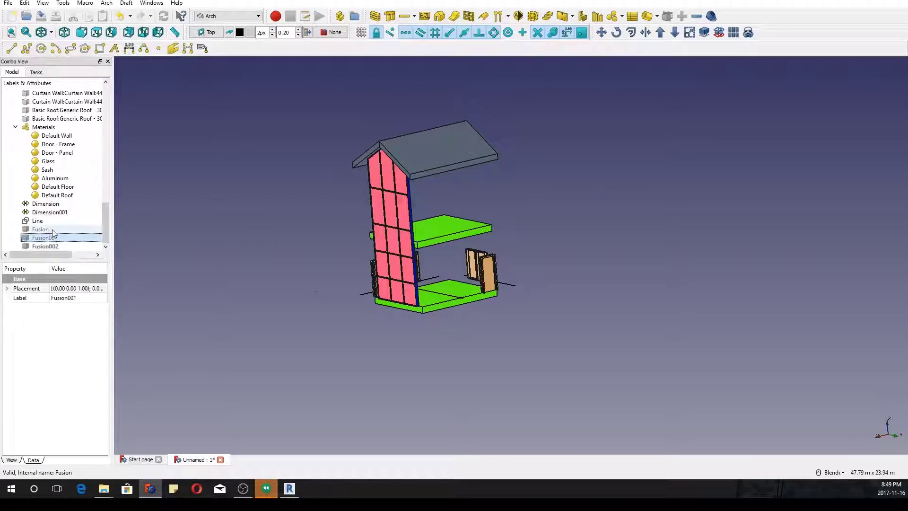
- Toggle the visibility of the glazed panels, curtain wall members and Basic Roof objects together as one selected range
scroll(33, 172, up, 8)
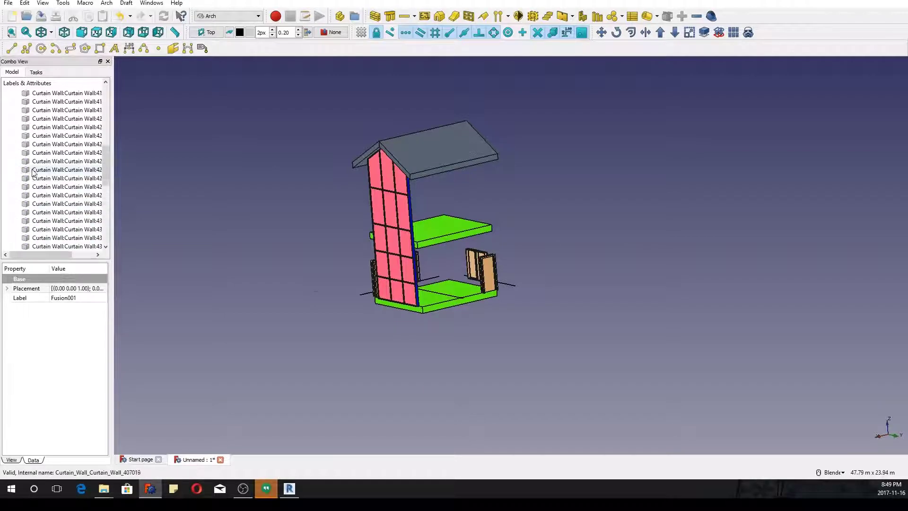
scroll(33, 172, up, 10)
click(48, 121)
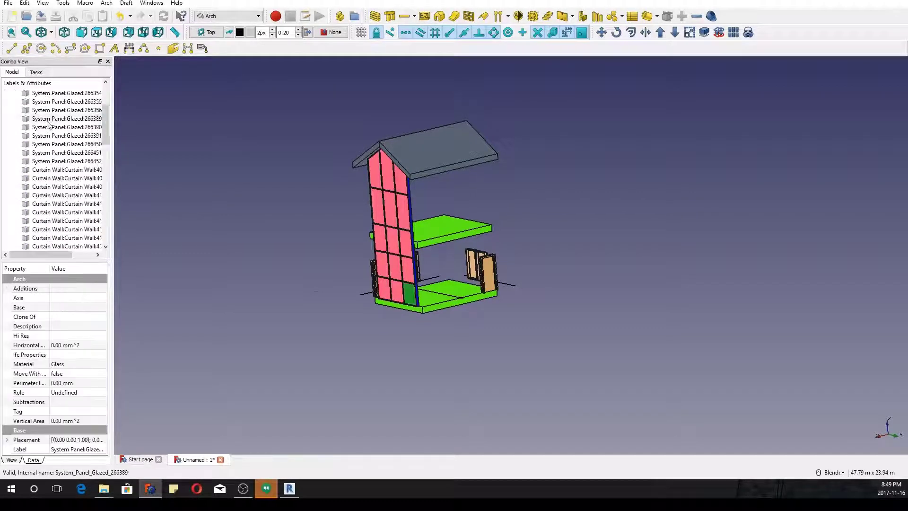
scroll(48, 124, down, 10)
shift+click(51, 128)
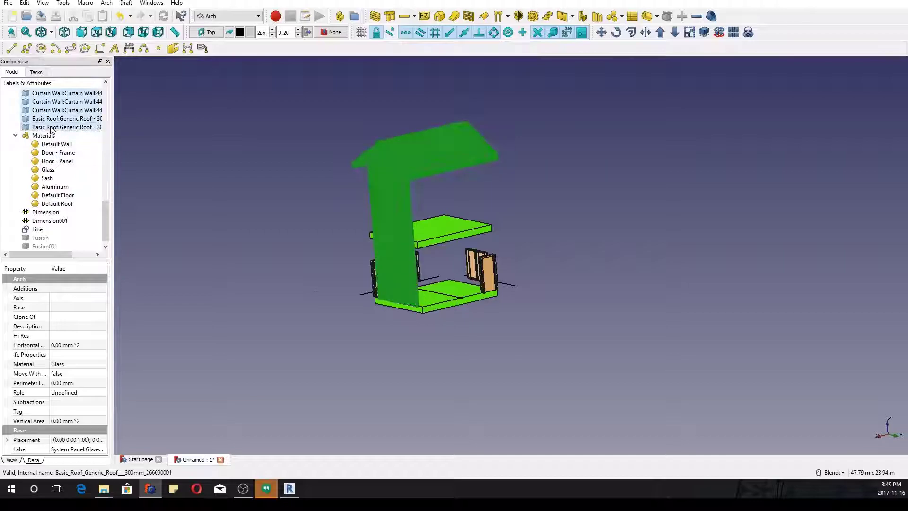
key(space)
key(space)
key(space)
key(space)
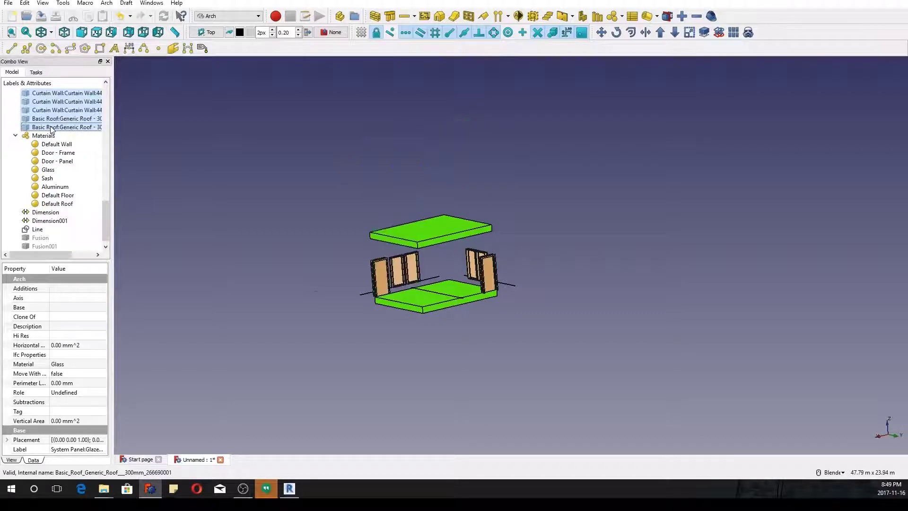
- Make Fusion, Fusion001 and Fusion002 visible alongside the roof and inspect the complete building from the curtain wall side
scroll(59, 168, down, 1)
click(40, 228)
key(space)
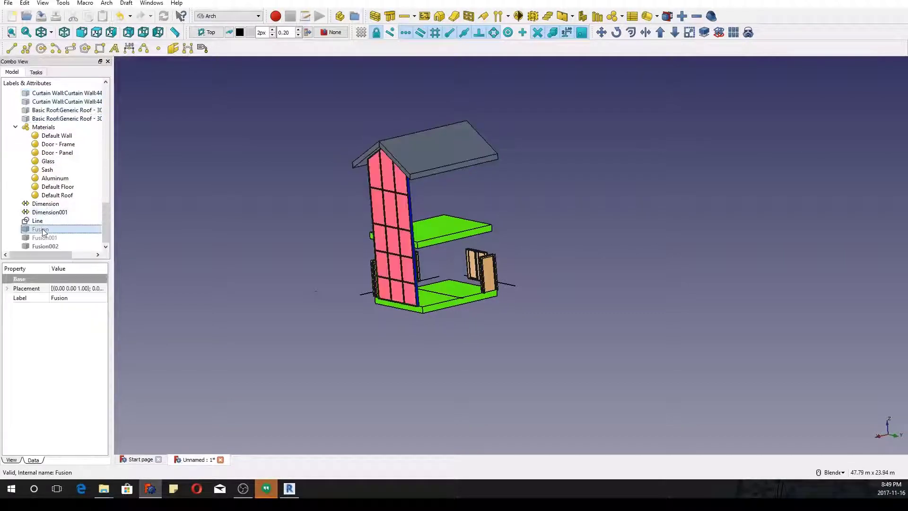
click(43, 237)
key(space)
click(47, 245)
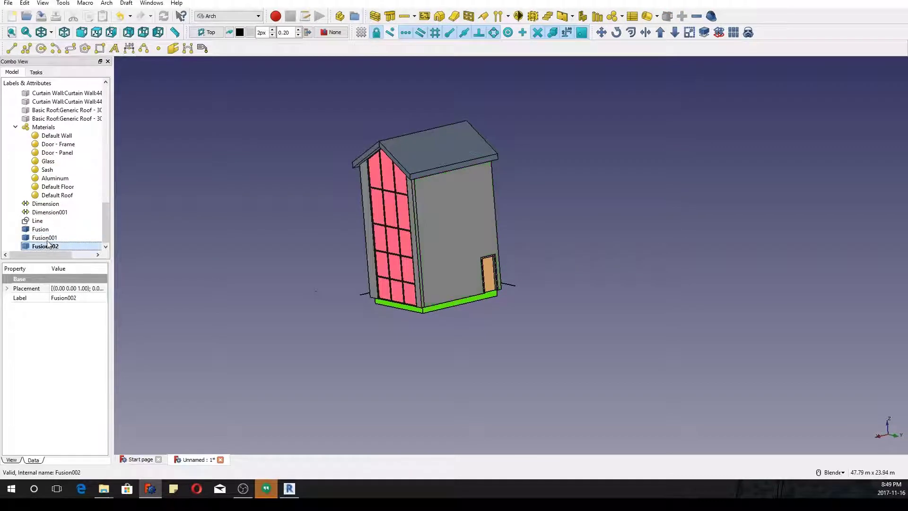
scroll(52, 165, up, 12)
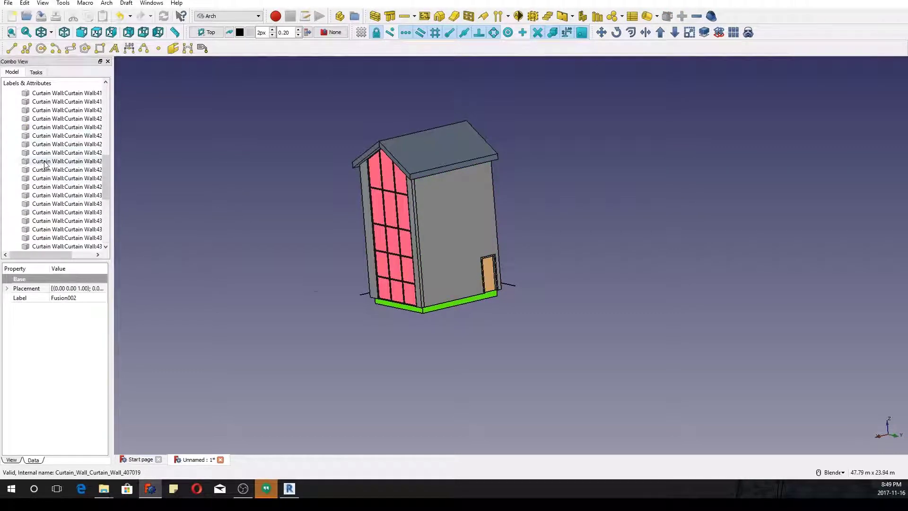
middle_drag(496, 237, 547, 331)
scroll(425, 249, up, 6)
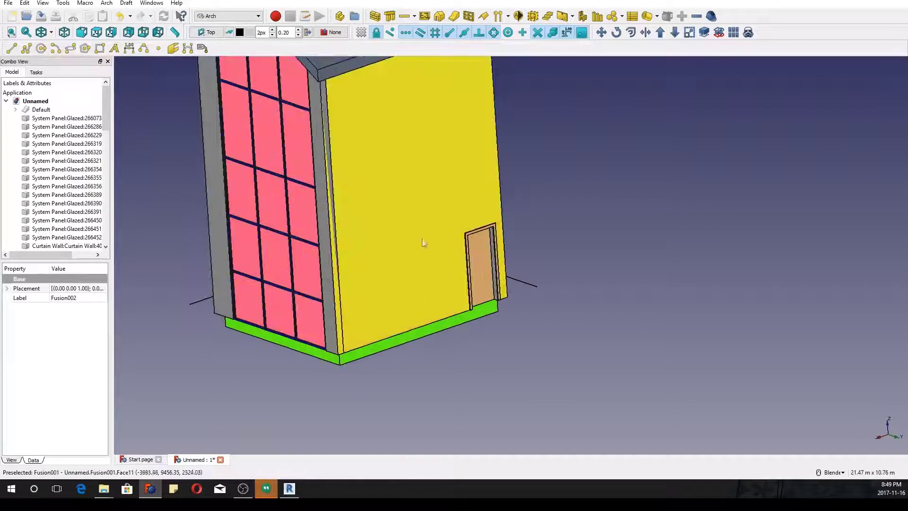
scroll(467, 342, down, 5)
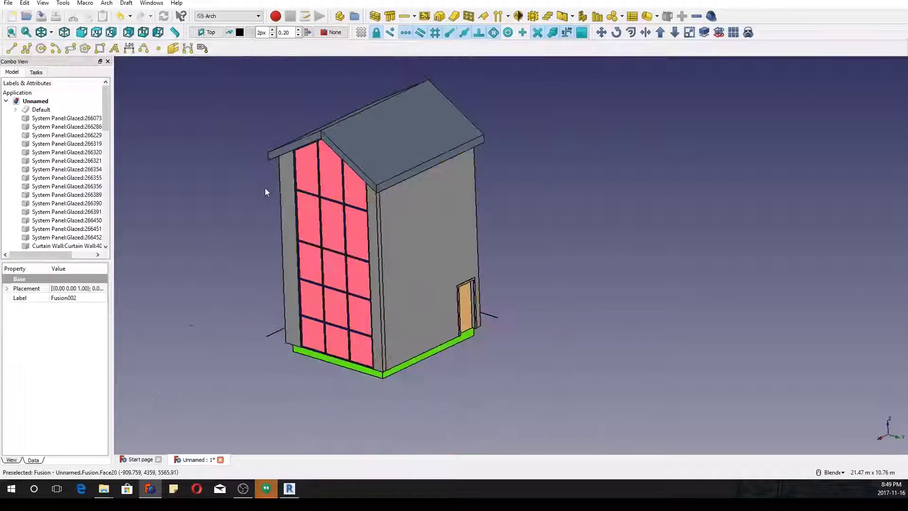
scroll(524, 254, down, 3)
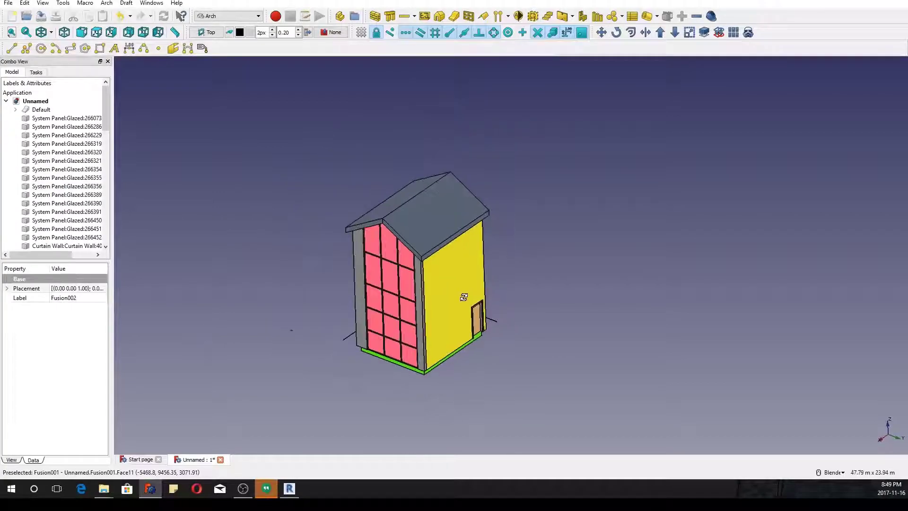
middle_drag(524, 254, 450, 337)
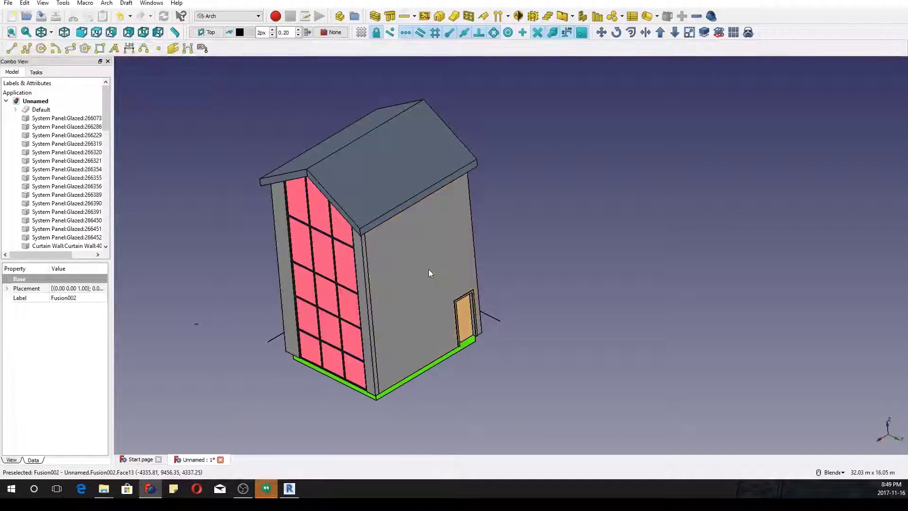